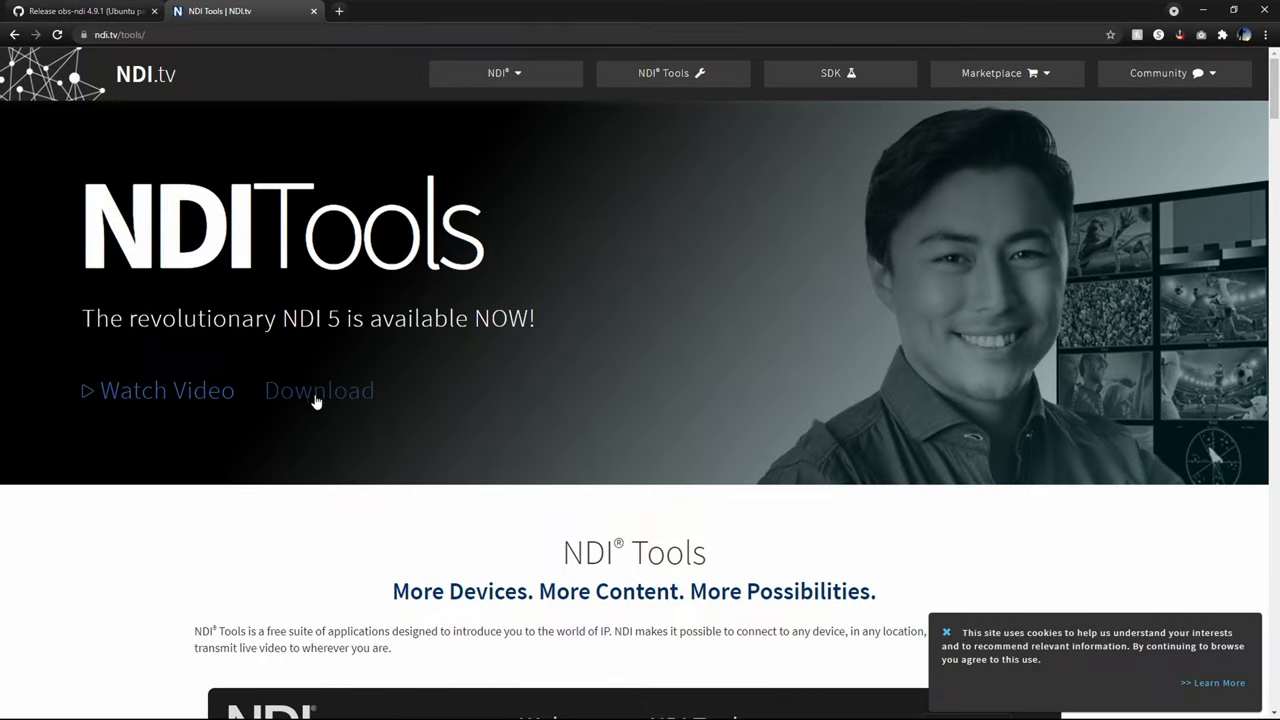
# Request the NDI Tools for Windows download, revealing the registration form and its industry list.
pyautogui.click(323, 397)
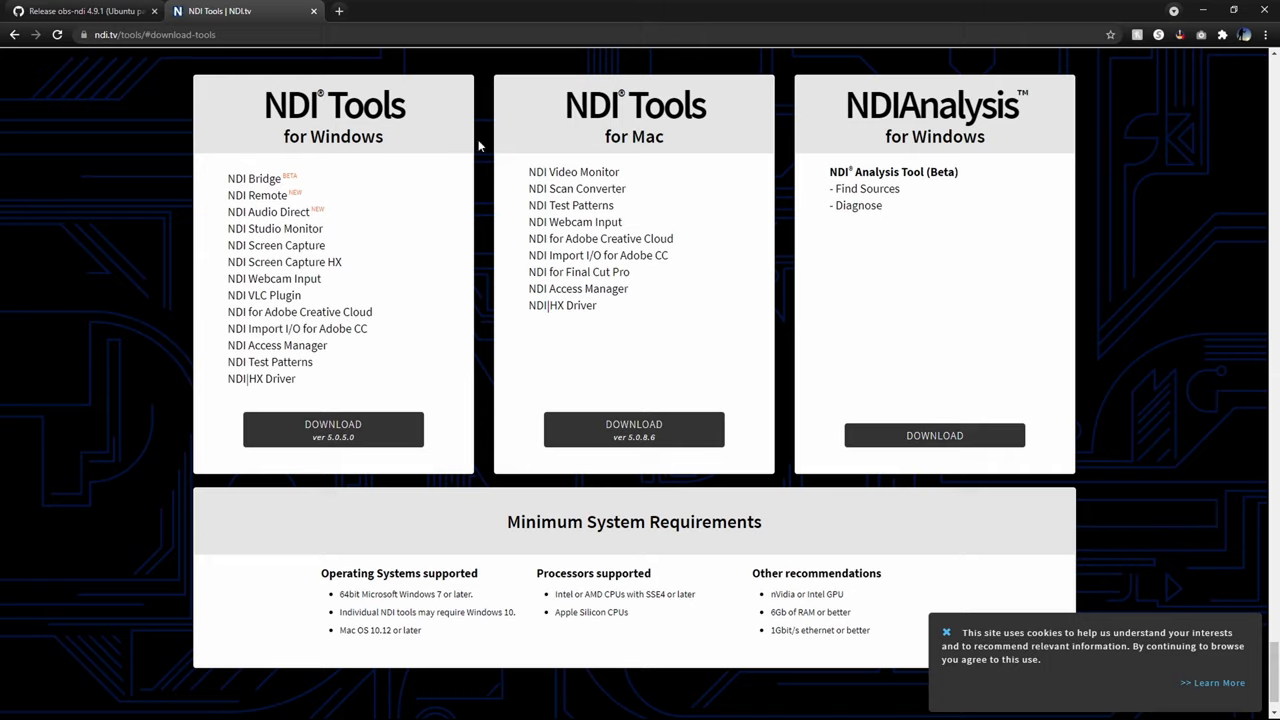
pyautogui.click(290, 432)
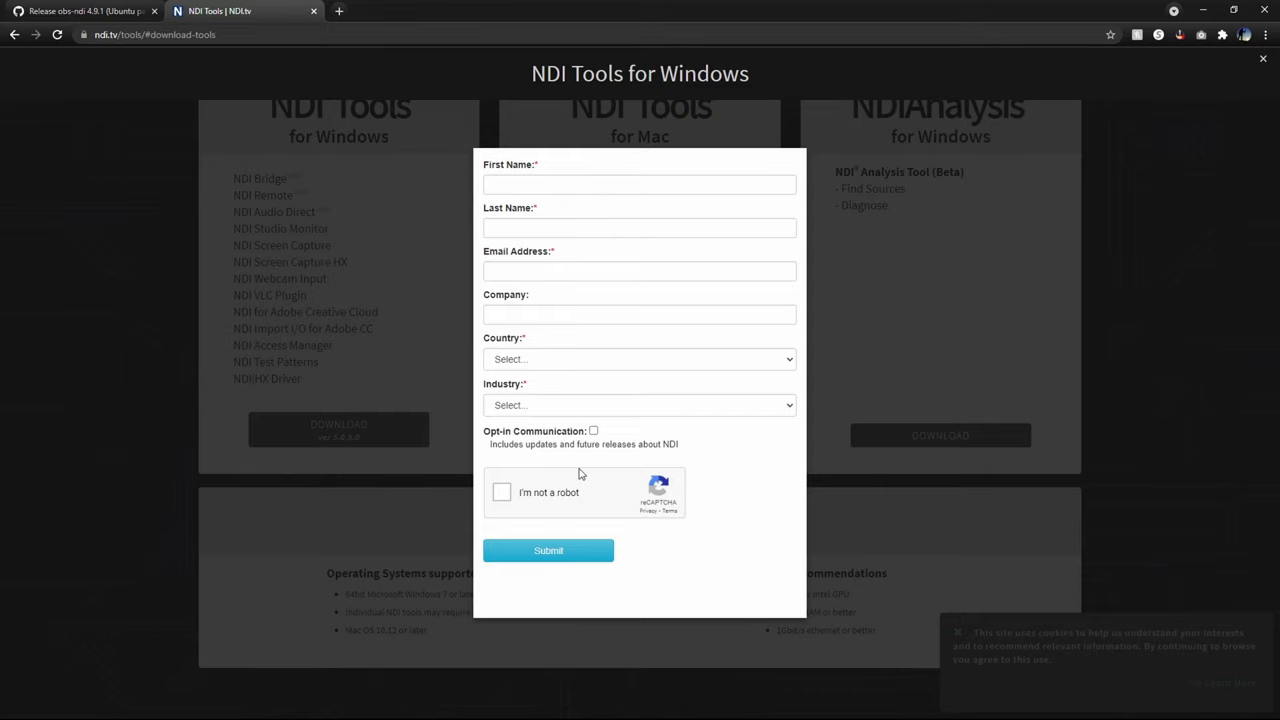
pyautogui.click(576, 405)
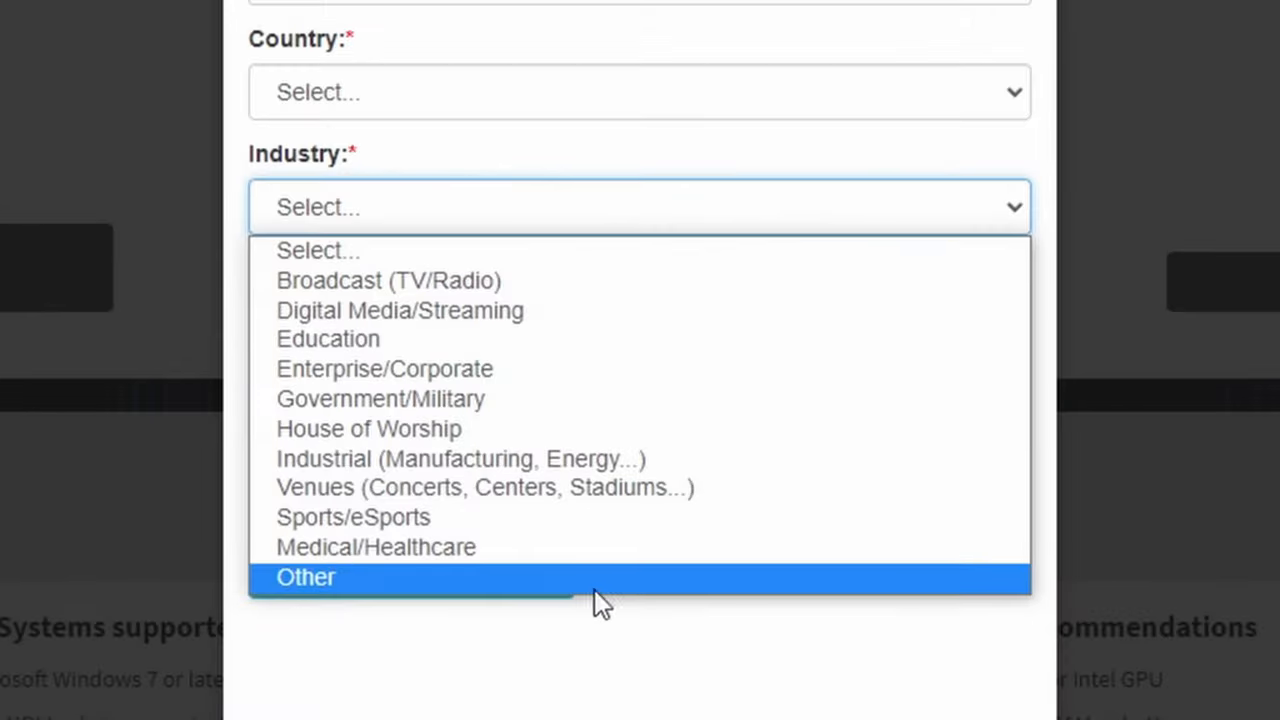
pyautogui.click(586, 645)
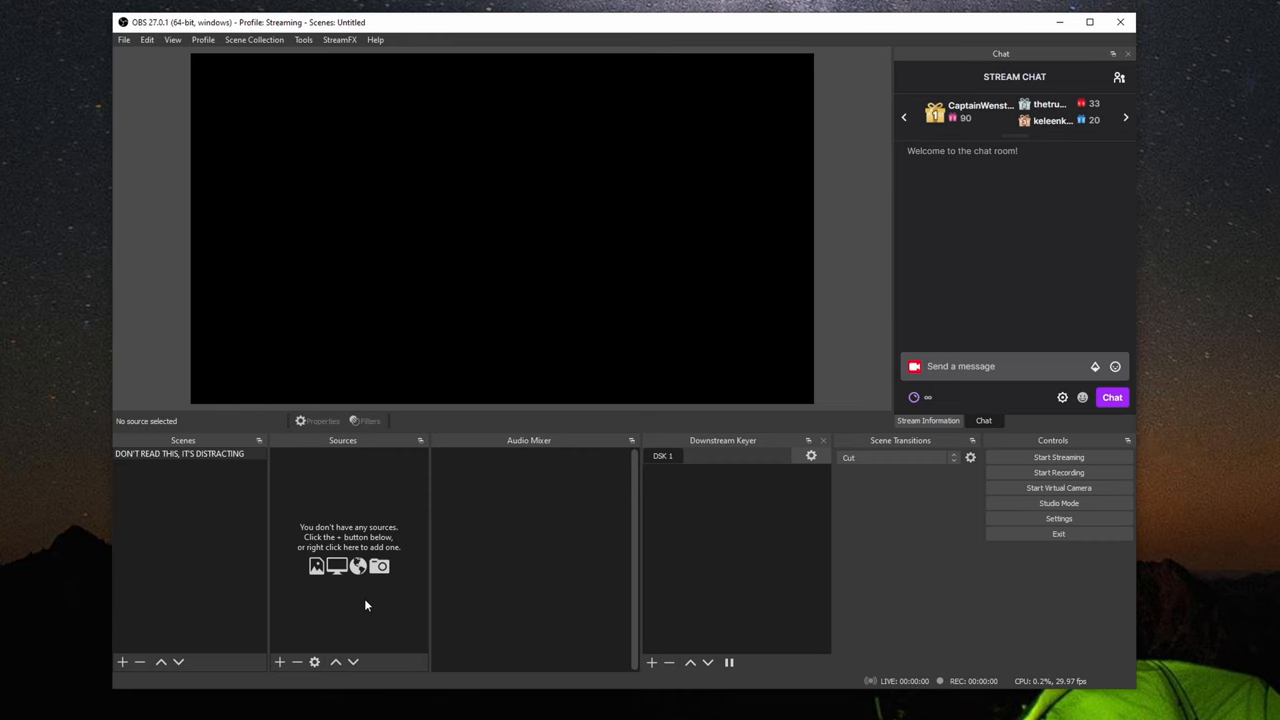
# Add a Blackmagic Device camera source to the scene so the webcam shows in the preview.
pyautogui.click(305, 40)
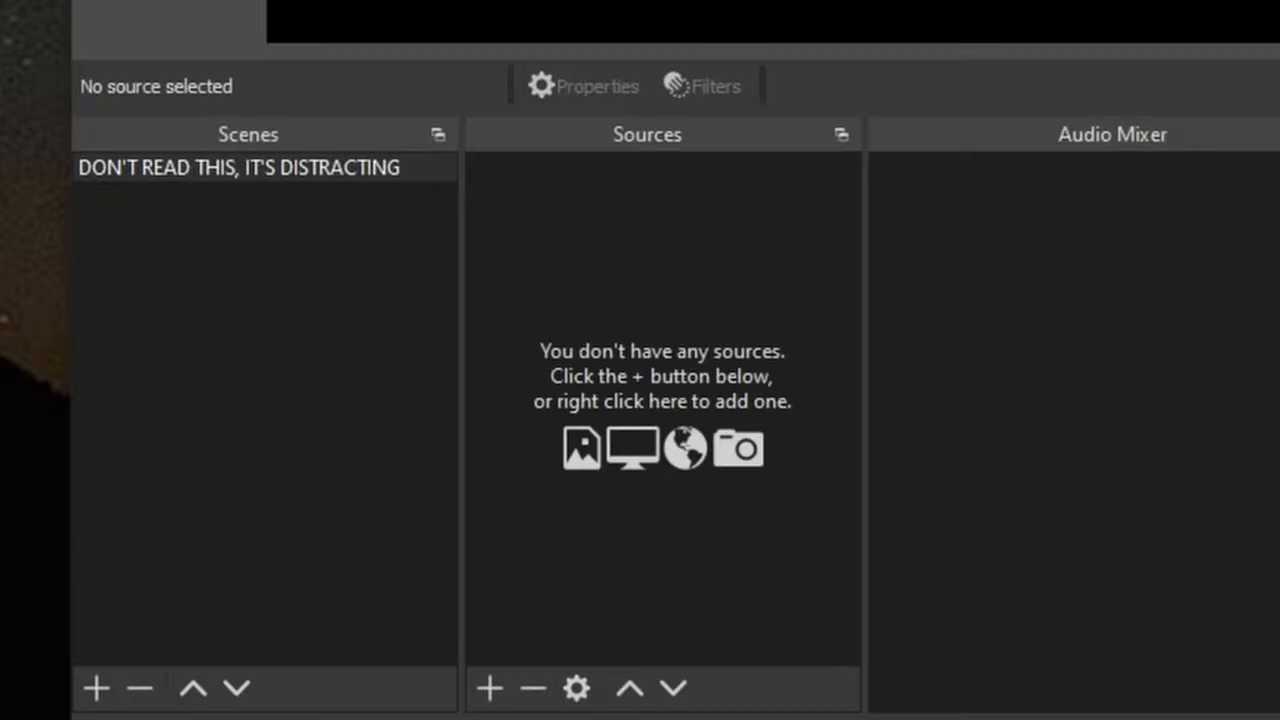
pyautogui.click(505, 690)
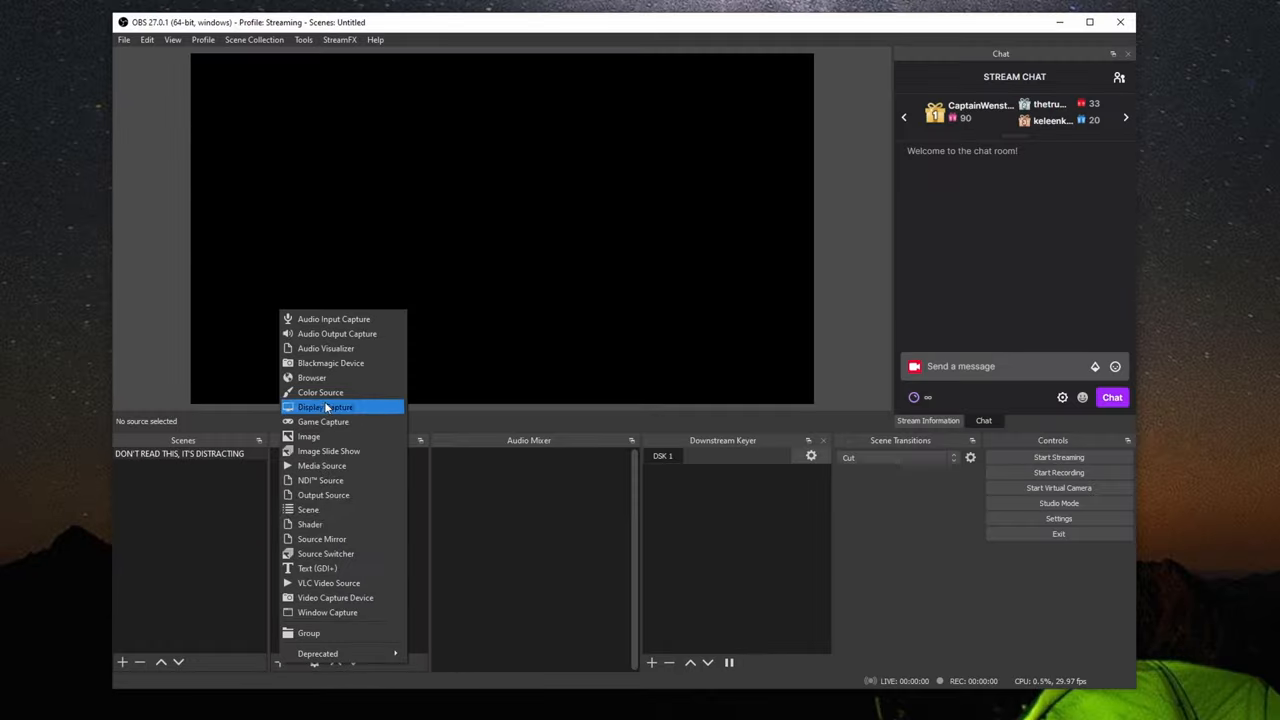
pyautogui.click(324, 403)
pyautogui.click(657, 454)
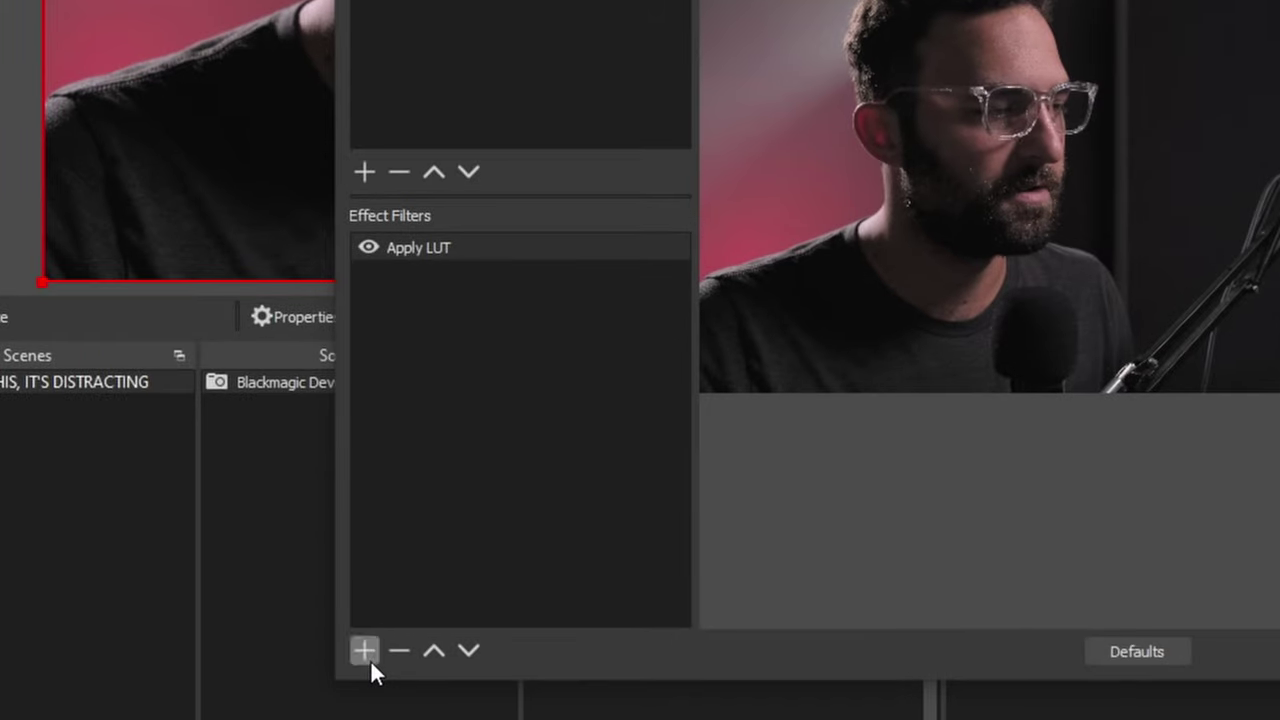
pyautogui.click(364, 651)
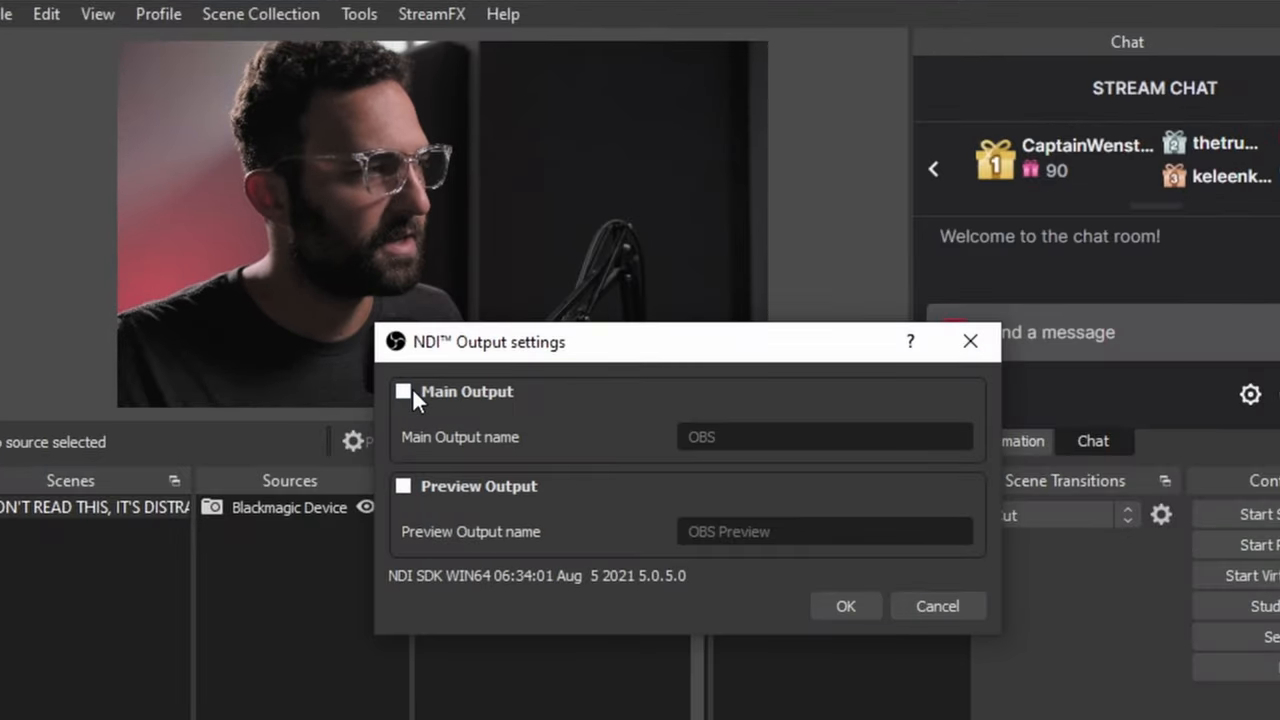
# Enable the NDI main output named OBS and confirm the output settings.
pyautogui.click(406, 390)
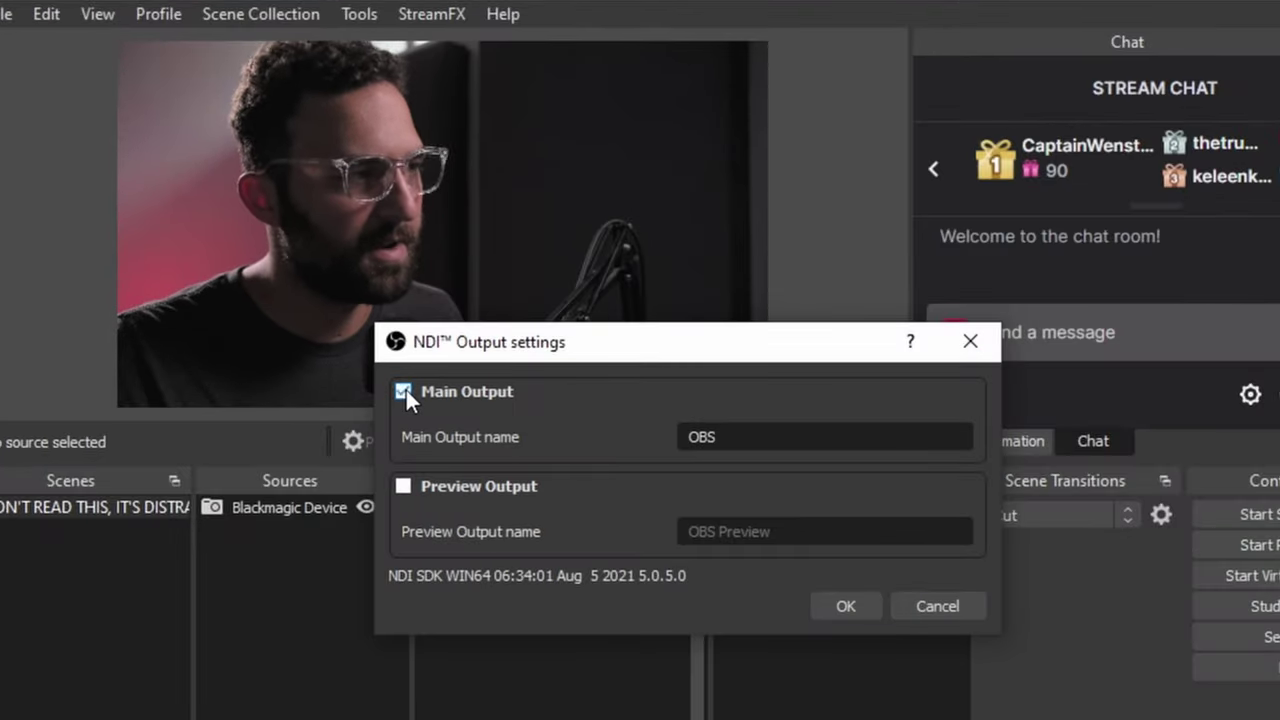
pyautogui.click(835, 614)
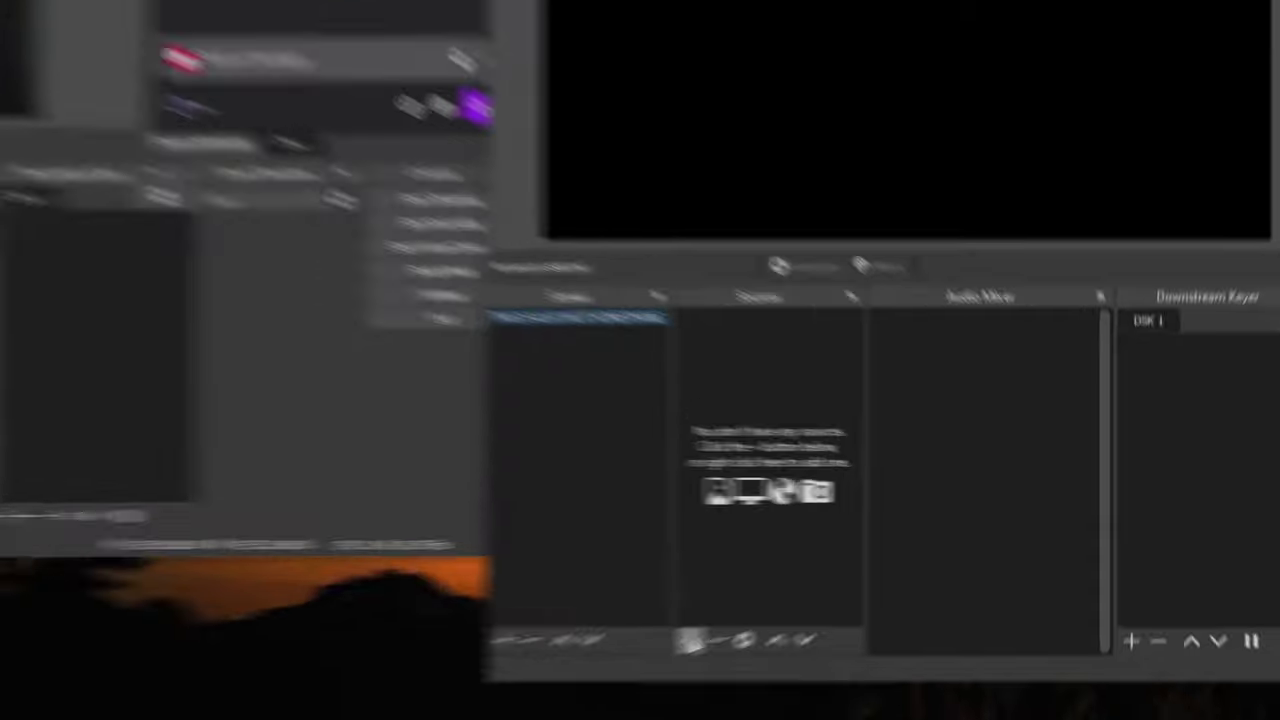
# Add an NDI Source in the second instance receiving DESKTOP-T6E0RH5 (OBS).
pyautogui.click(853, 588)
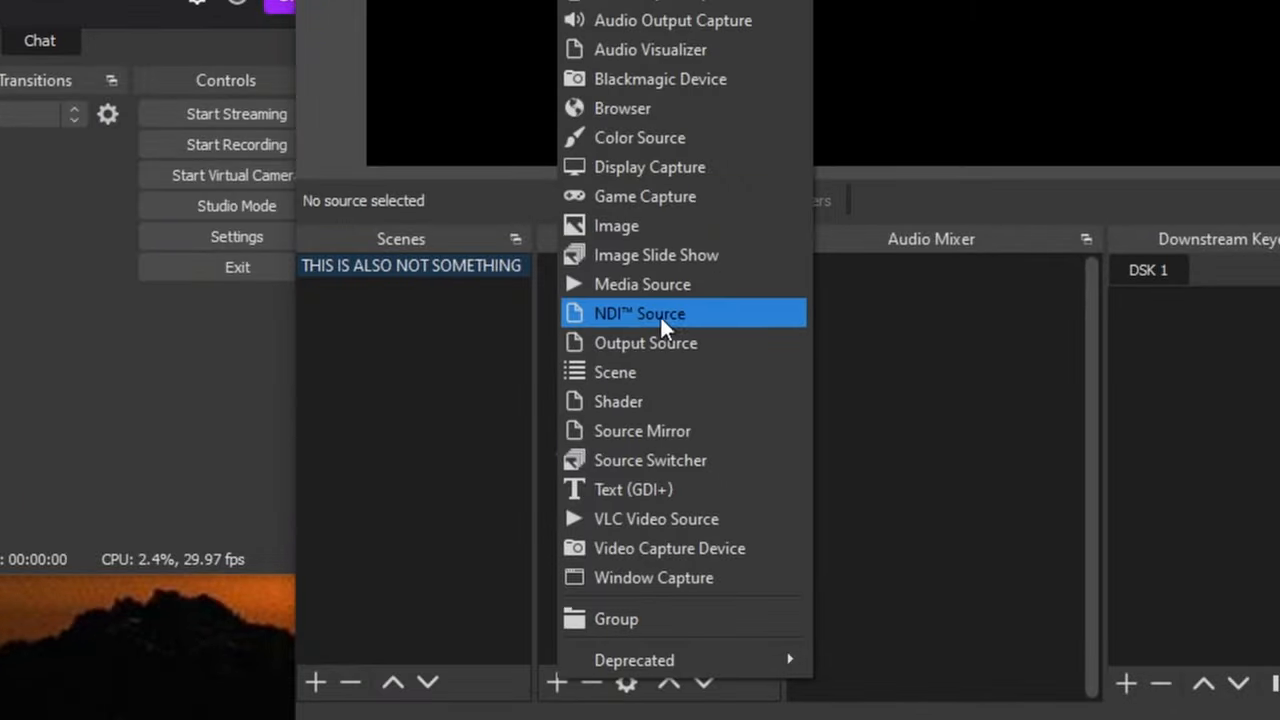
pyautogui.click(626, 324)
pyautogui.click(1053, 451)
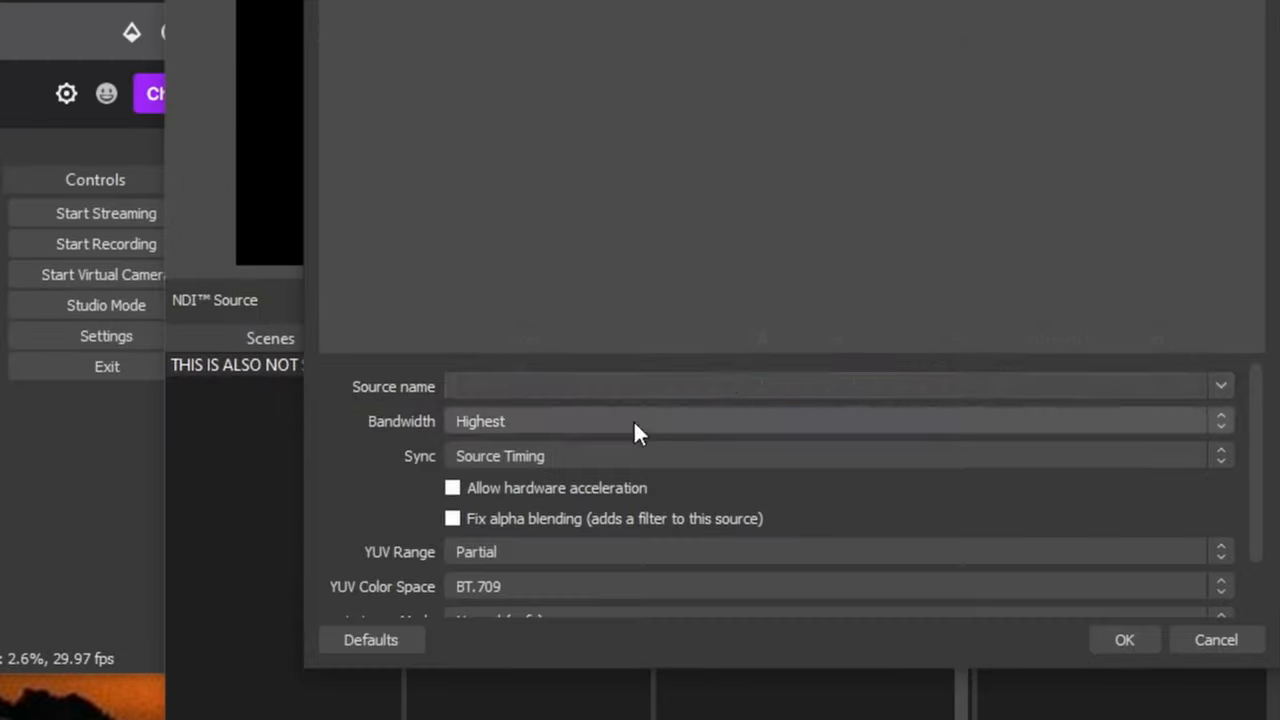
pyautogui.click(1218, 386)
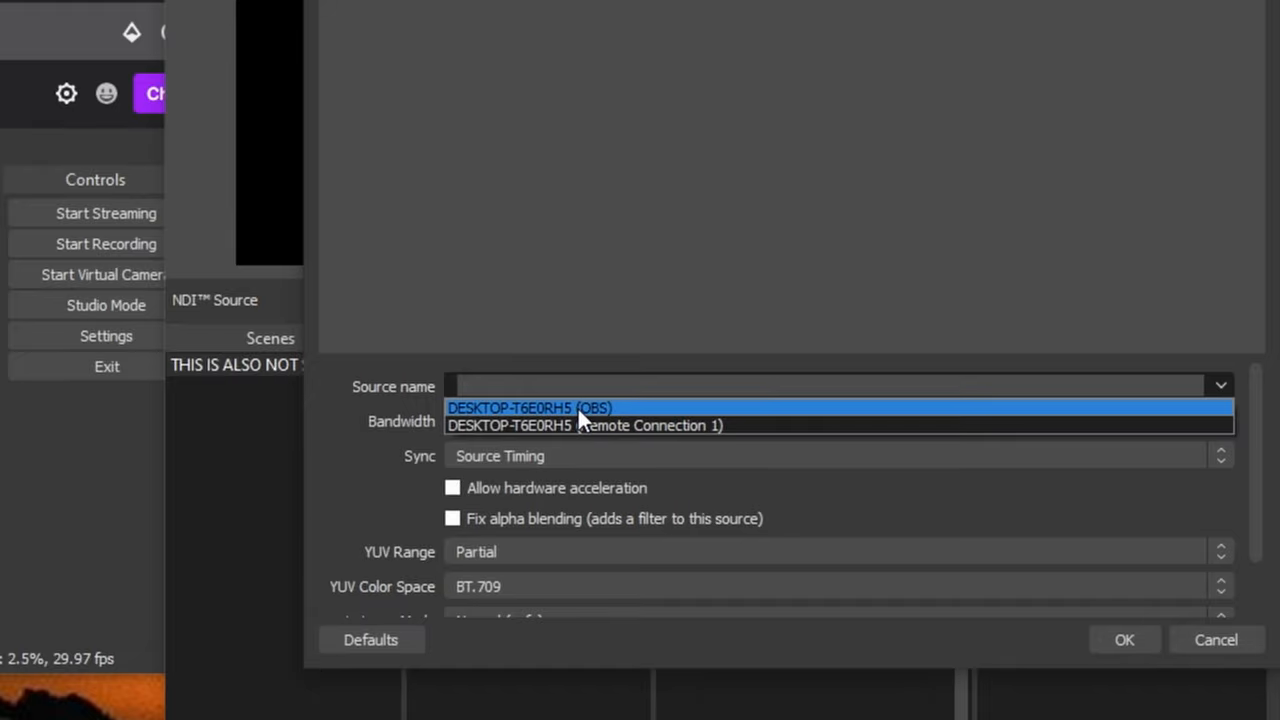
pyautogui.click(604, 408)
pyautogui.scroll(-2, 370, 456)
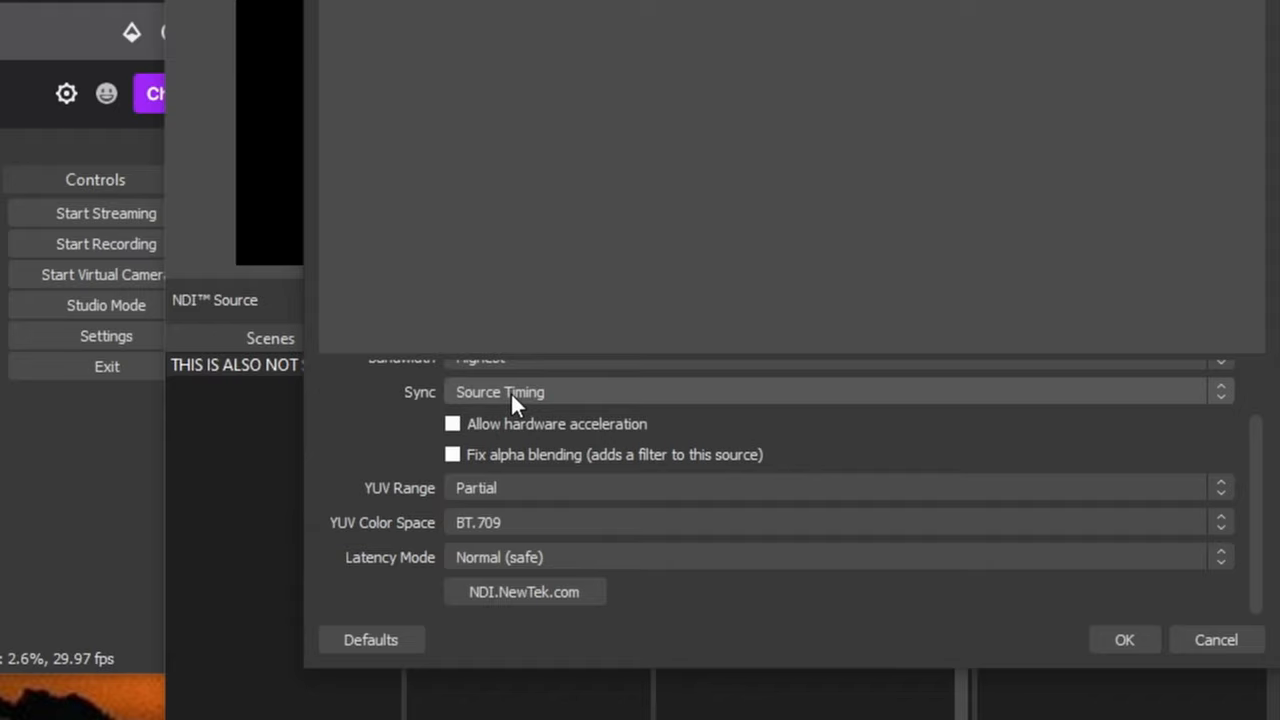
# Set the NDI source to use hardware acceleration and Low (experimental) latency mode.
pyautogui.click(453, 424)
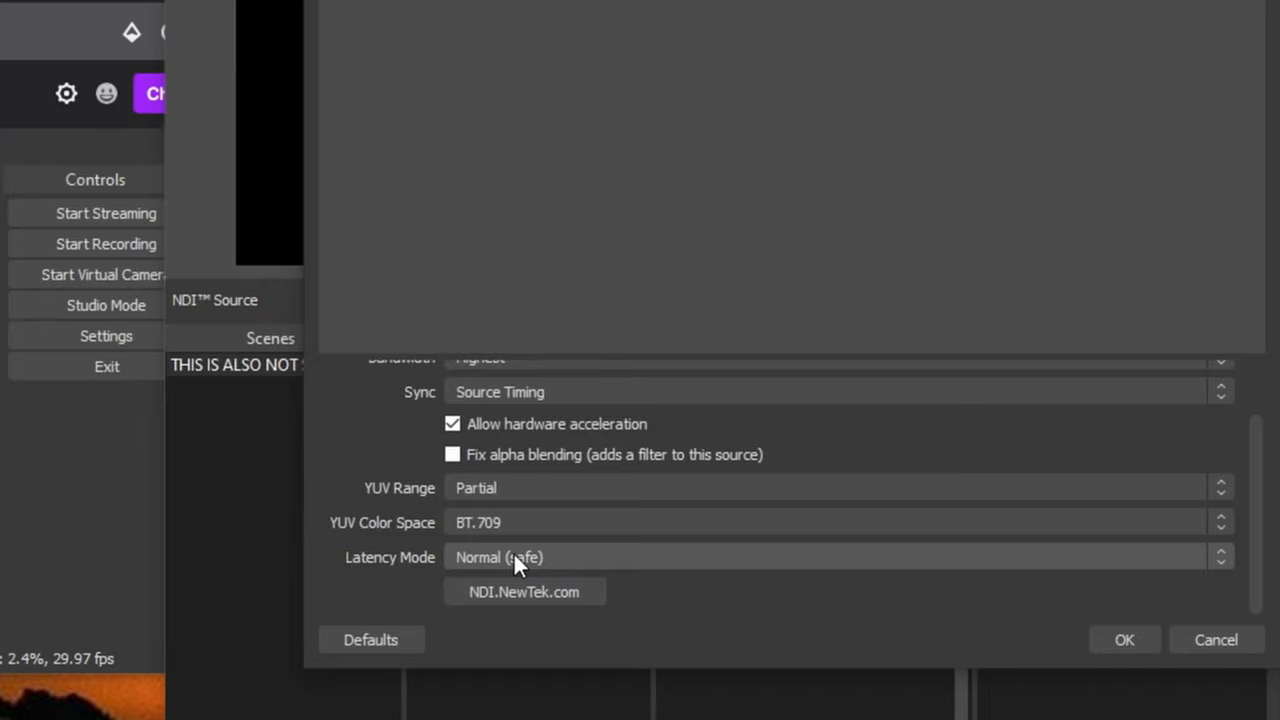
pyautogui.click(510, 560)
pyautogui.click(490, 594)
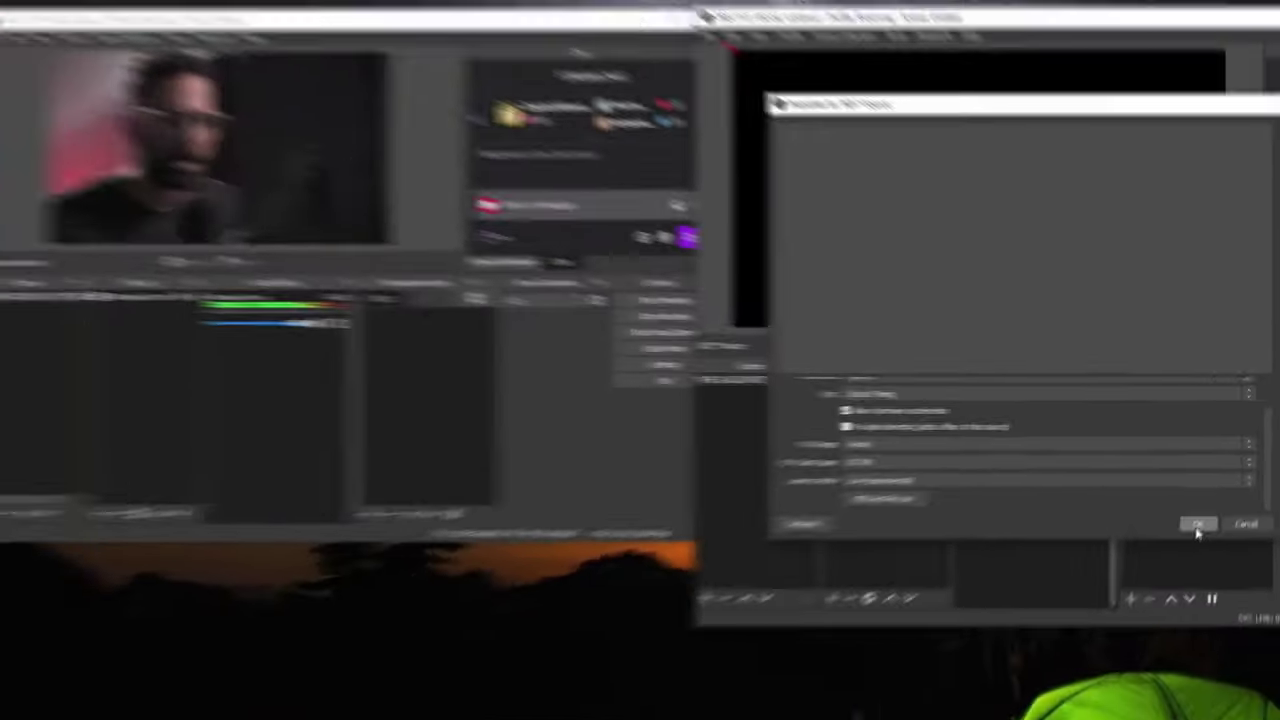
pyautogui.click(1122, 645)
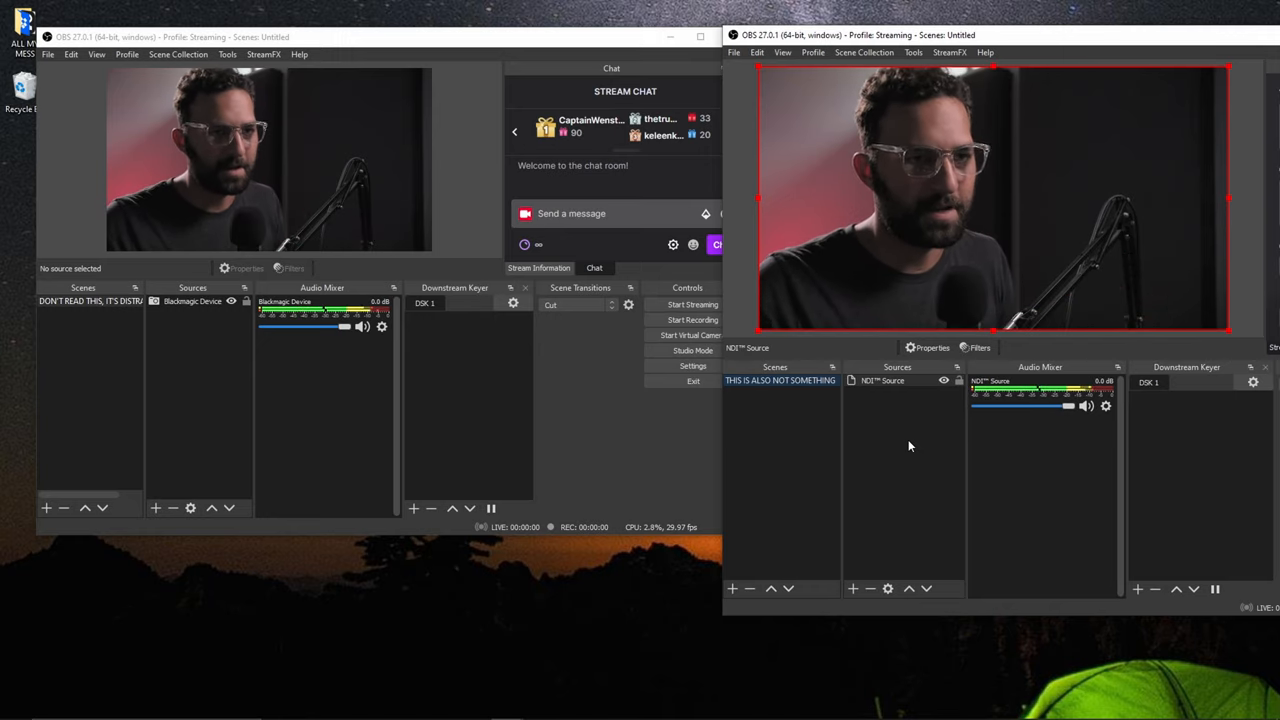
# Add a Dedicated NDI Output filter to the Blackmagic Device camera source in the first instance.
pyautogui.click(222, 422)
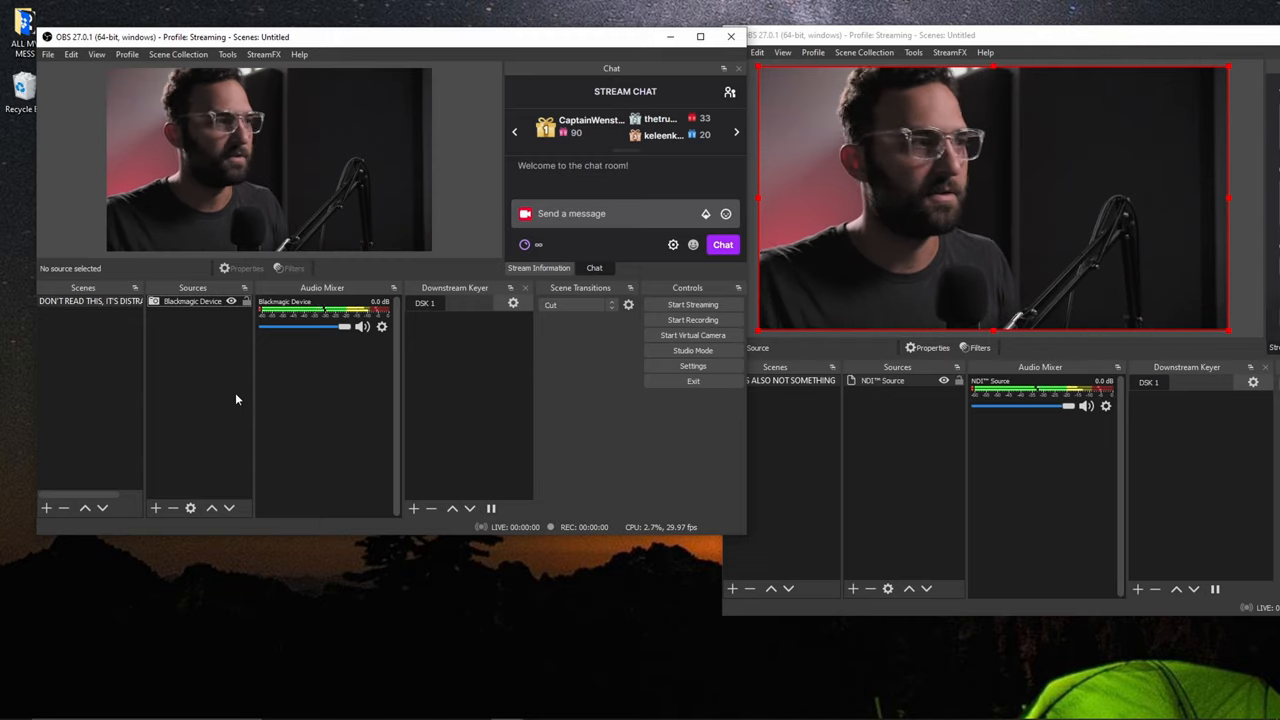
pyautogui.click(185, 301)
pyautogui.rightClick(185, 301)
pyautogui.click(387, 431)
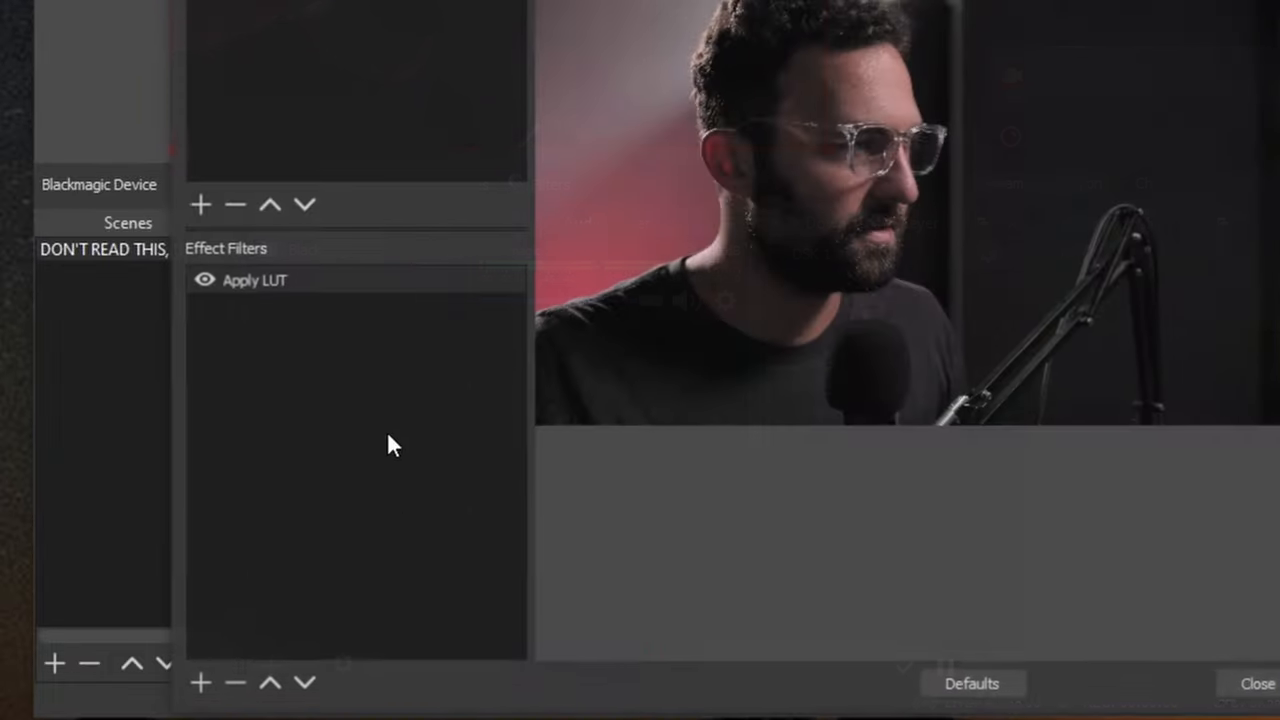
pyautogui.click(200, 684)
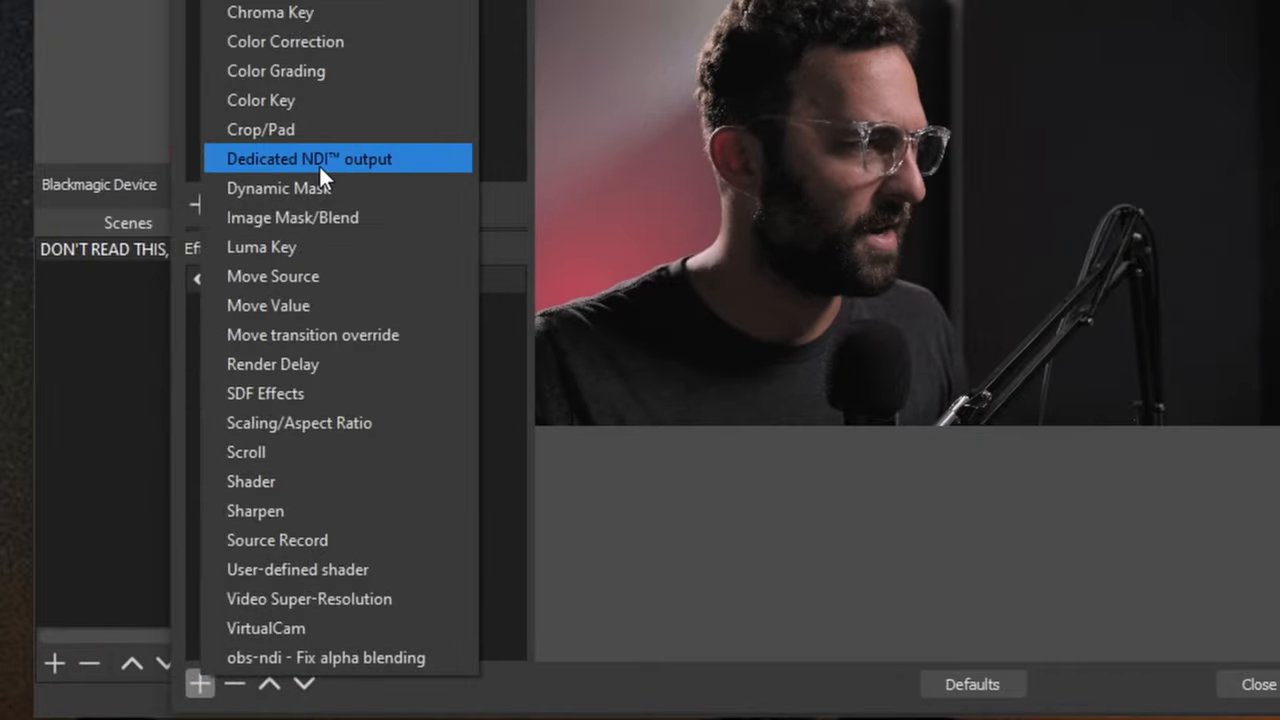
pyautogui.click(319, 158)
pyautogui.click(690, 270)
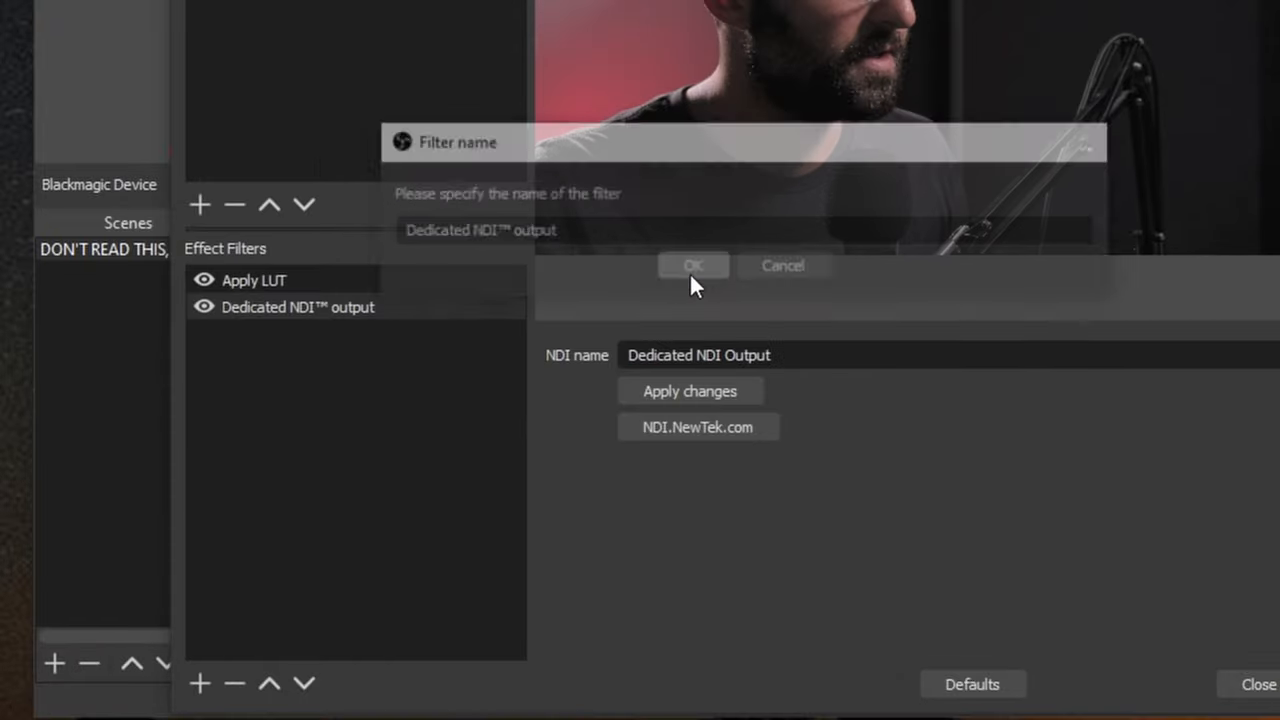
pyautogui.click(1250, 685)
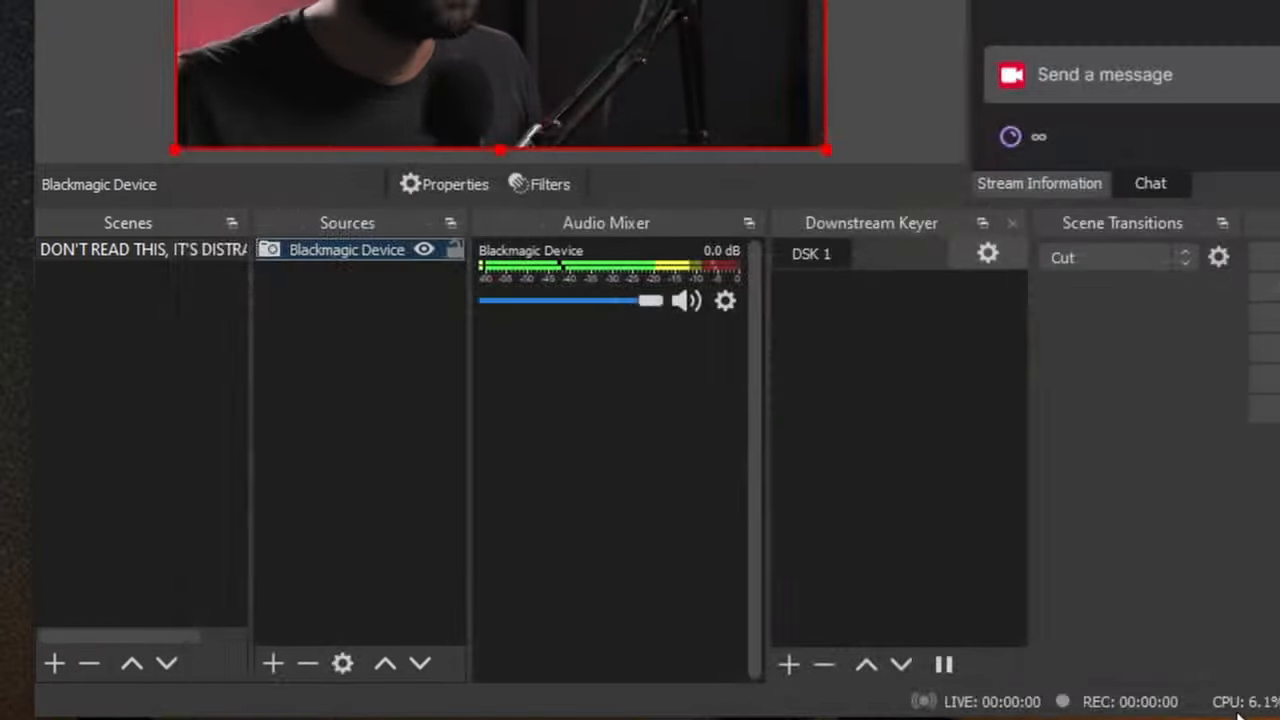
# Review the NDI source's available senders and fit its video to the preview.
pyautogui.rightClick(506, 404)
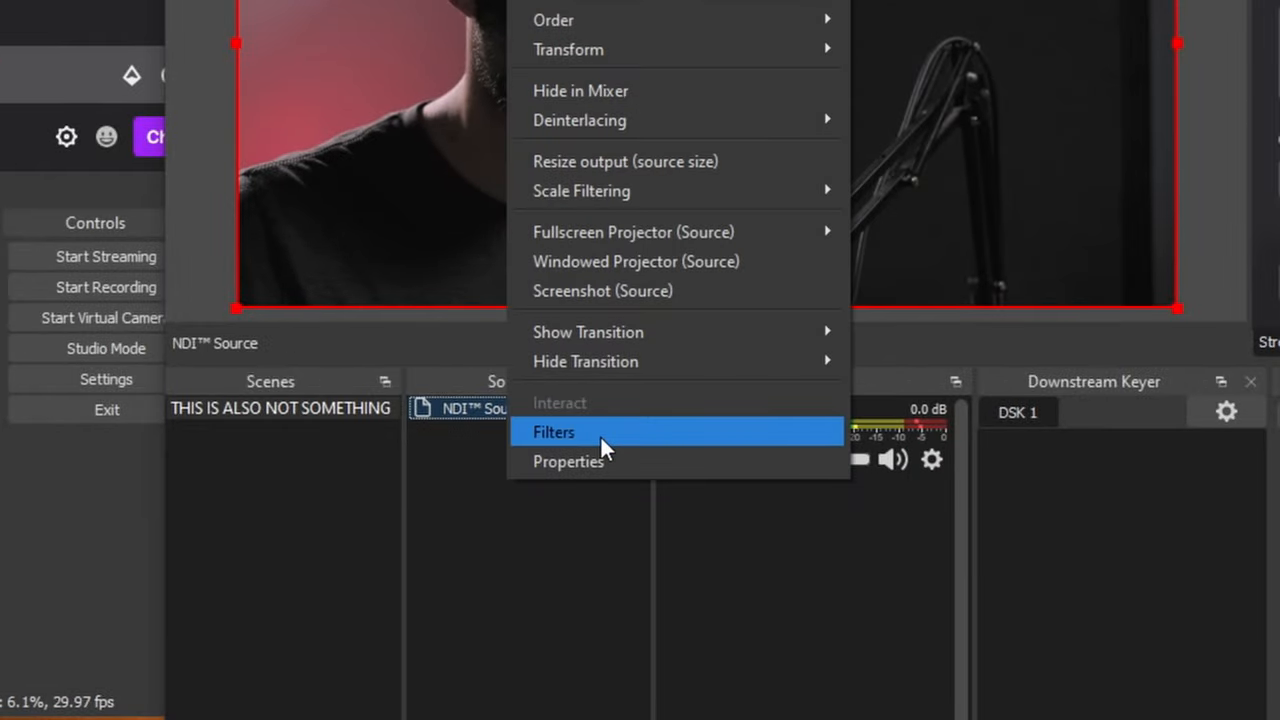
pyautogui.click(582, 458)
pyautogui.click(1217, 430)
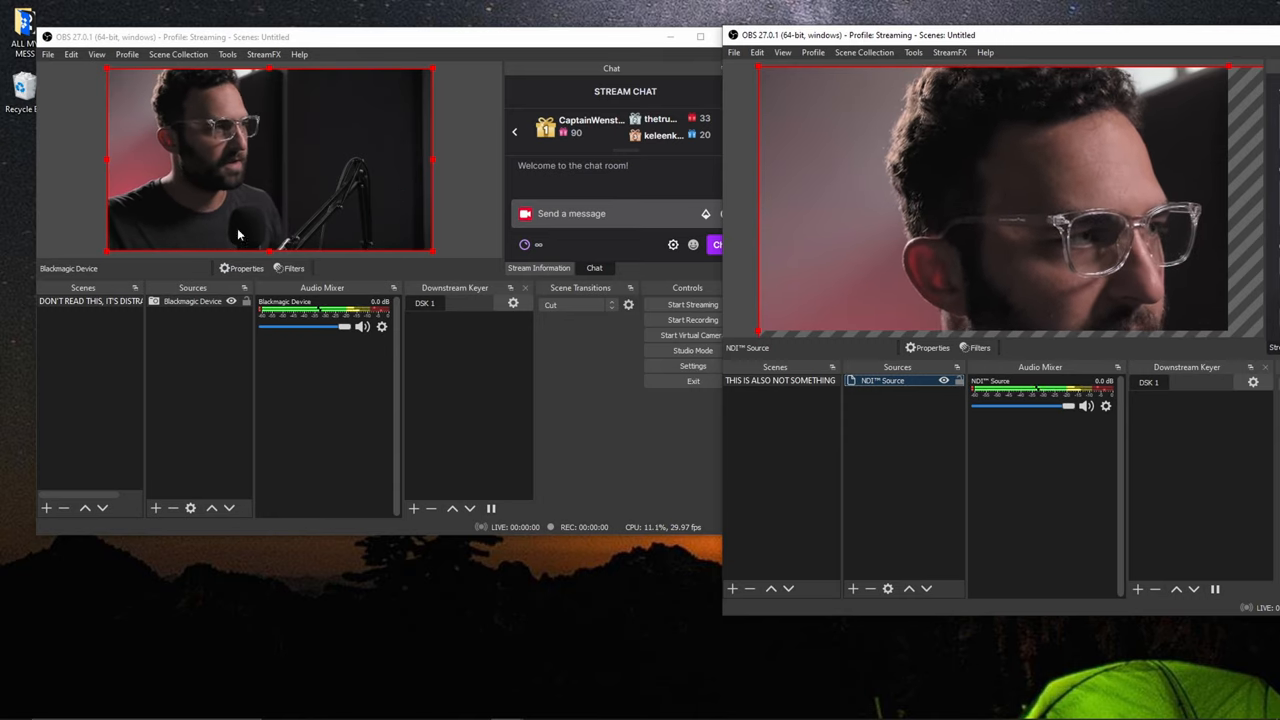
pyautogui.rightClick(1070, 256)
pyautogui.moveTo(985, 201)
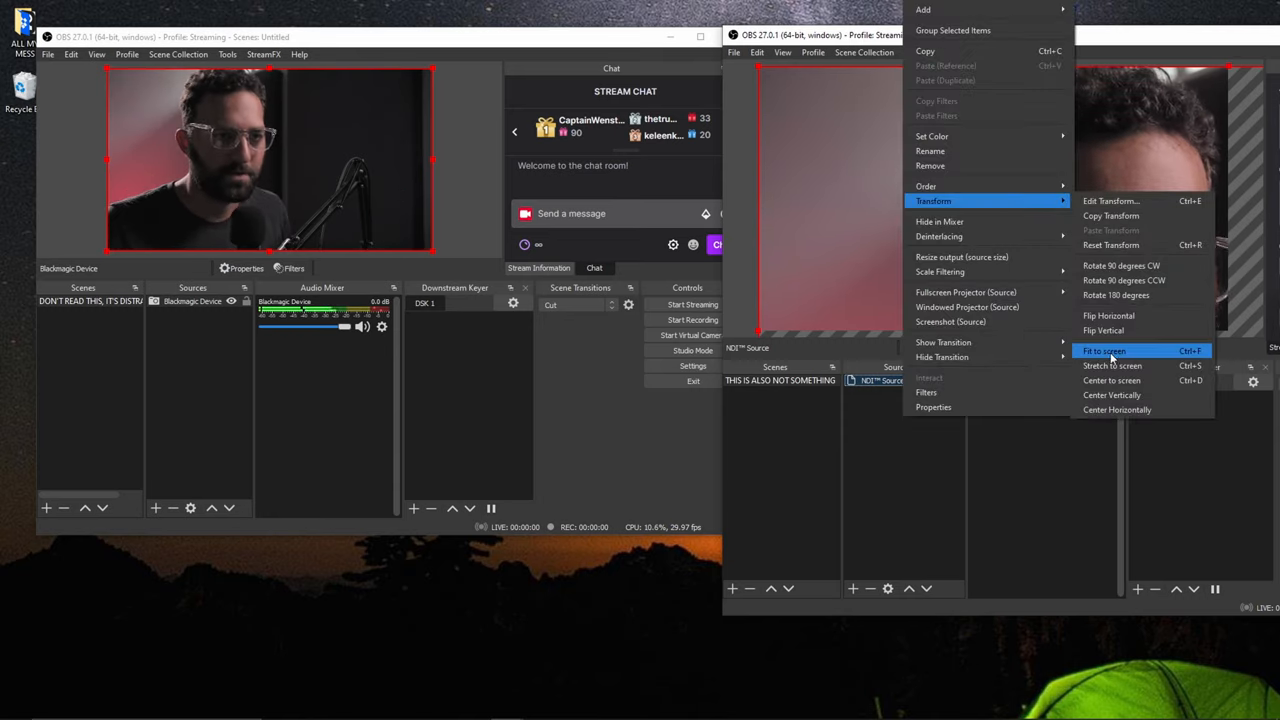
pyautogui.click(1104, 351)
pyautogui.click(904, 416)
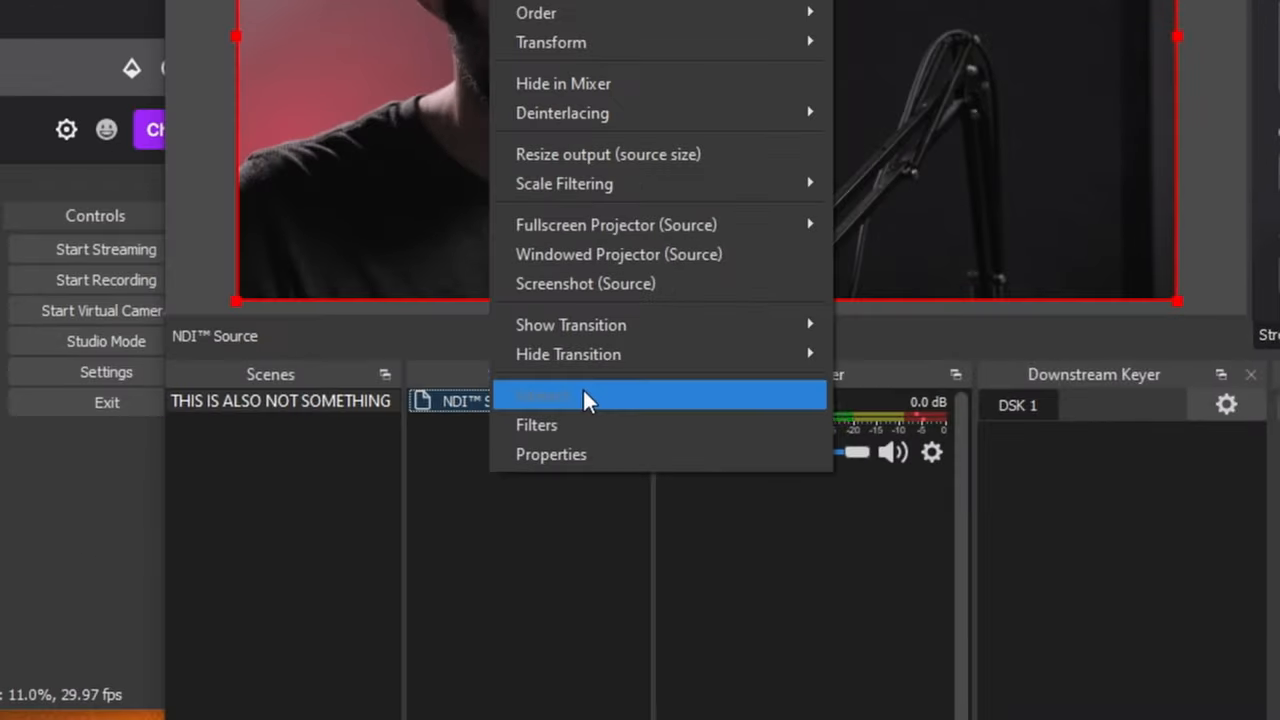
# Point the second instance's NDI source at the DESKTOP-T6E0RH5 (OBS) output.
pyautogui.click(576, 455)
pyautogui.click(1221, 422)
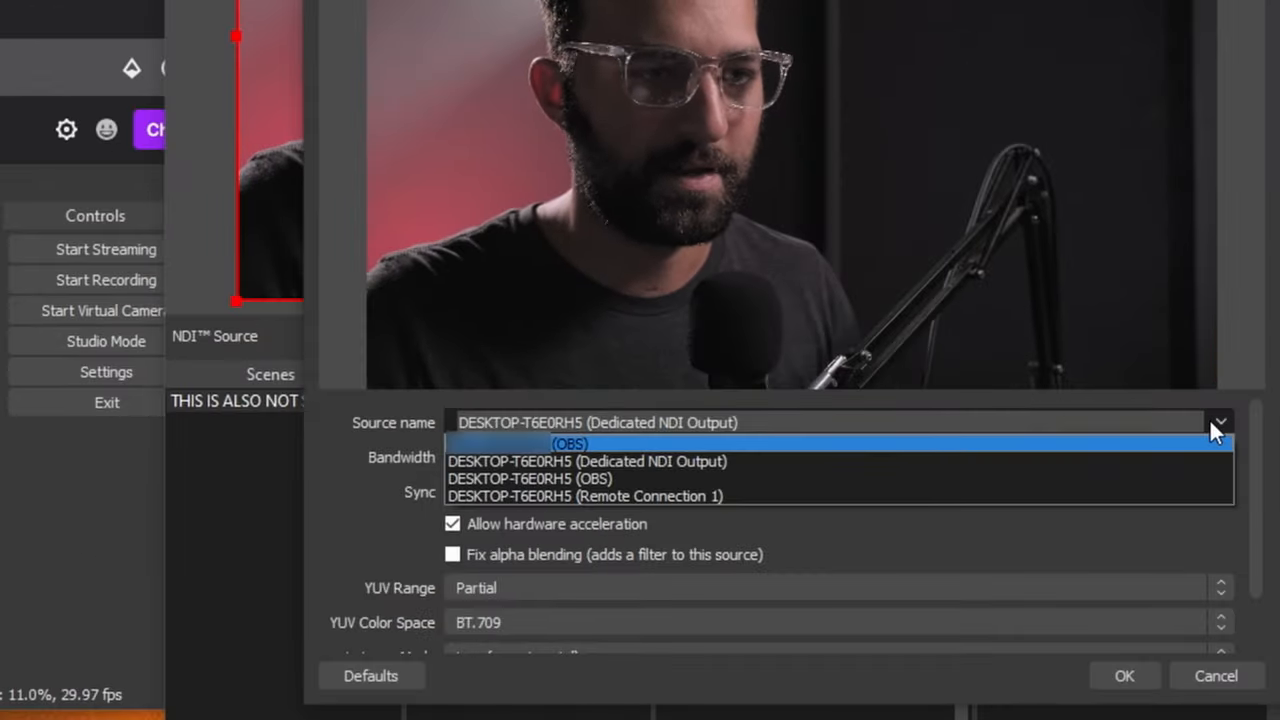
pyautogui.click(565, 443)
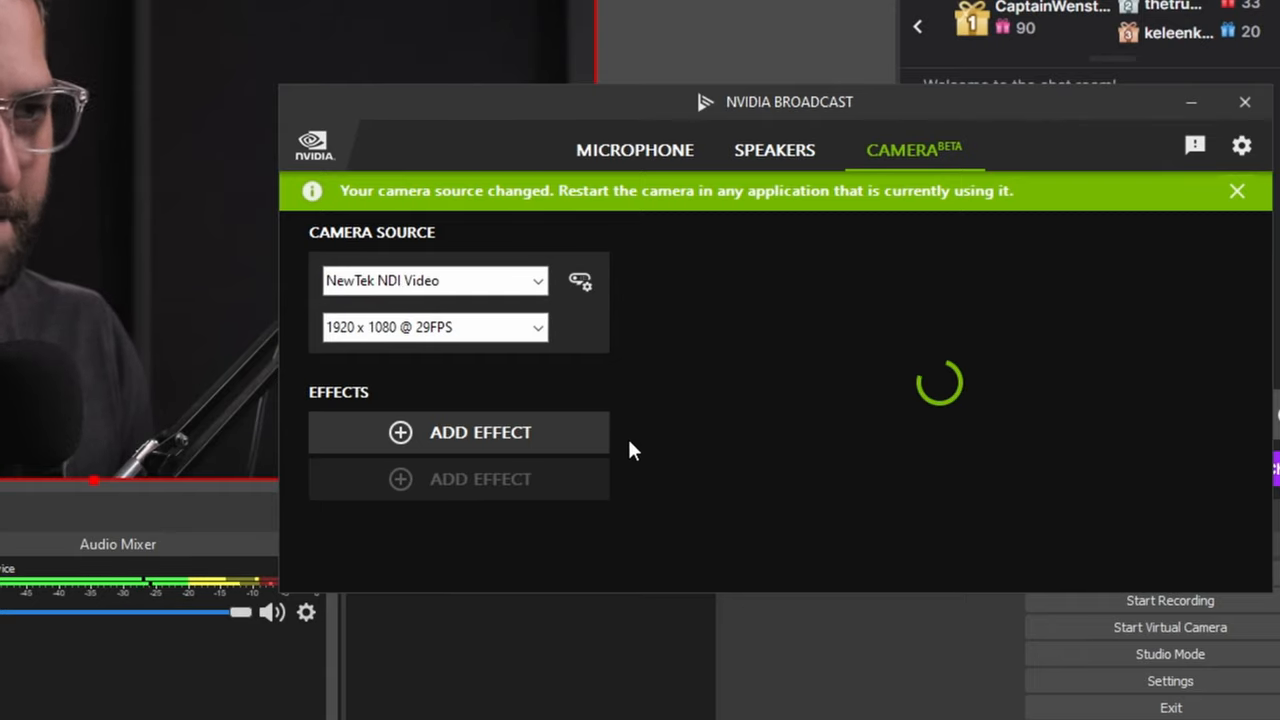
# Browse NVIDIA Broadcast's camera sources, keep NewTek NDI Video, and begin a Windows app search.
pyautogui.click(540, 282)
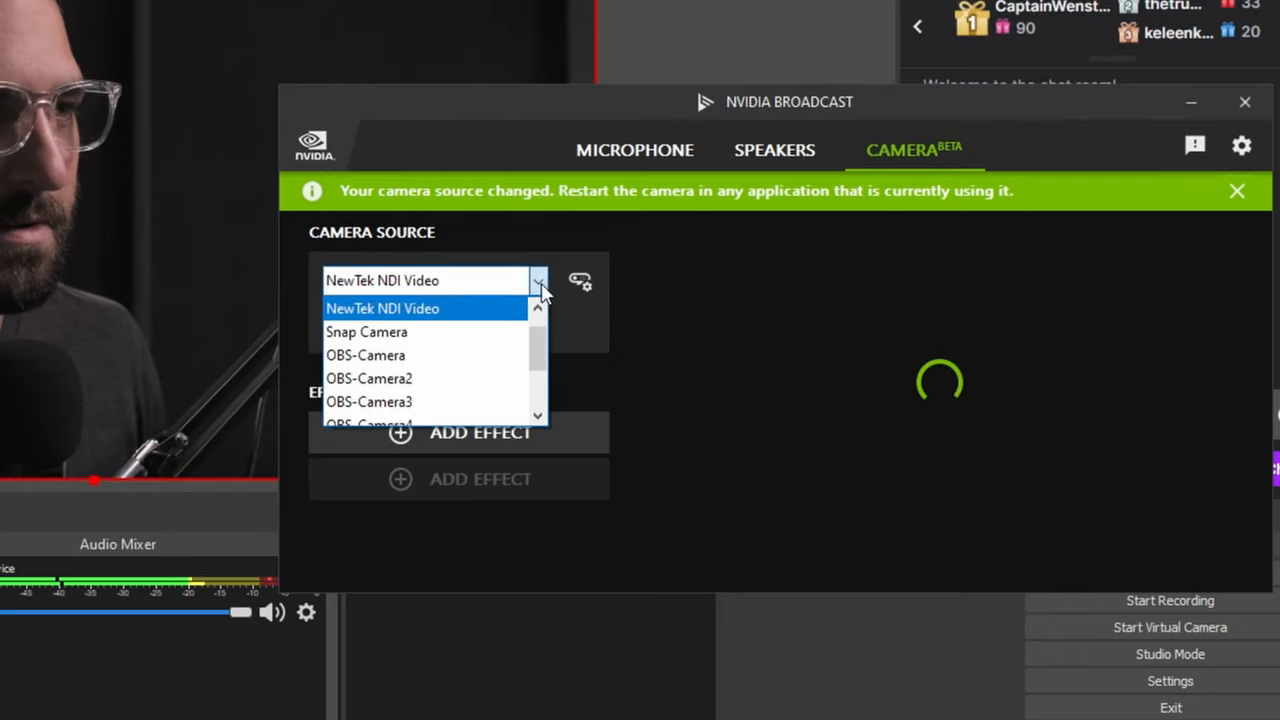
pyautogui.scroll(1, 485, 330)
pyautogui.scroll(-2, 457, 357)
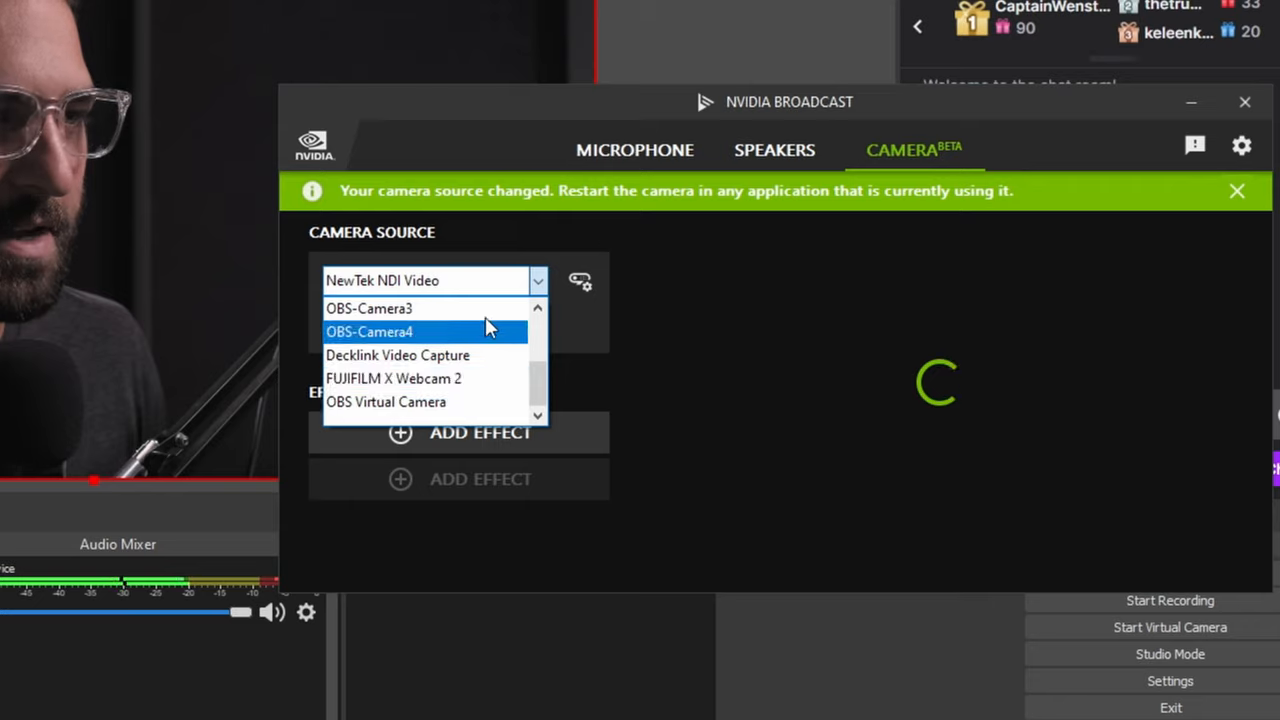
pyautogui.scroll(2, 486, 326)
pyautogui.scroll(1, 486, 334)
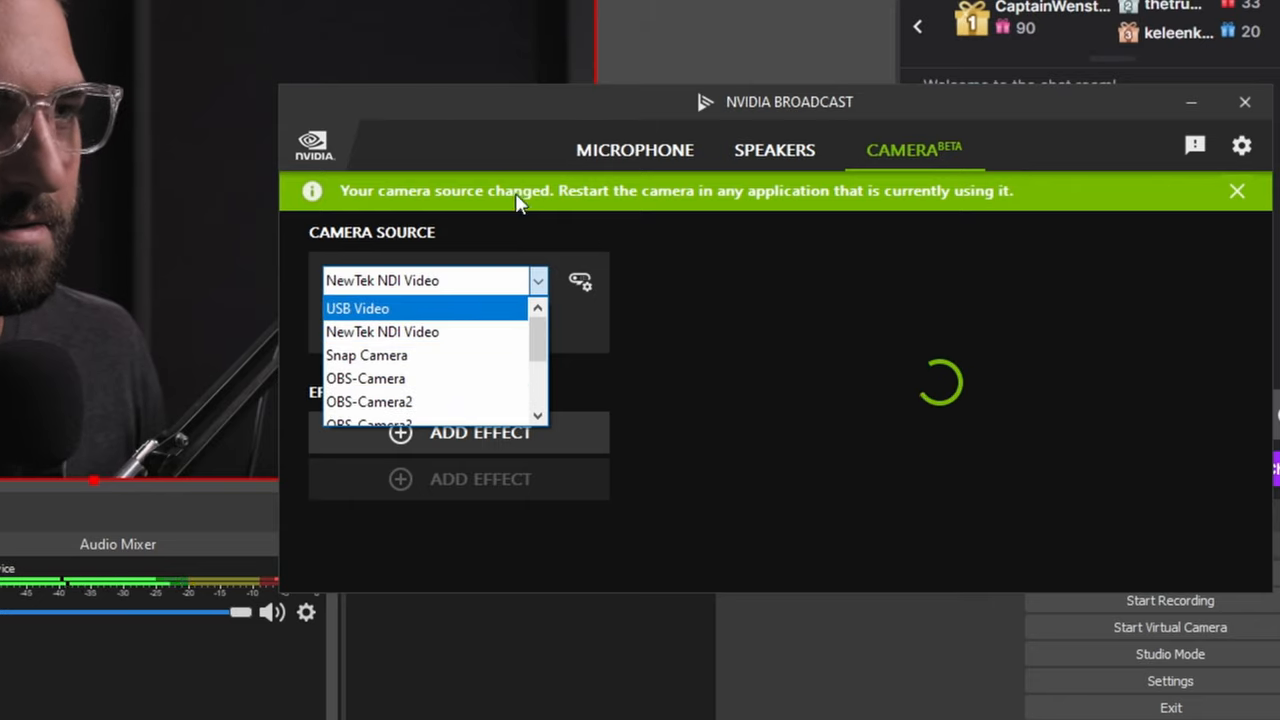
pyautogui.scroll(-2, 425, 400)
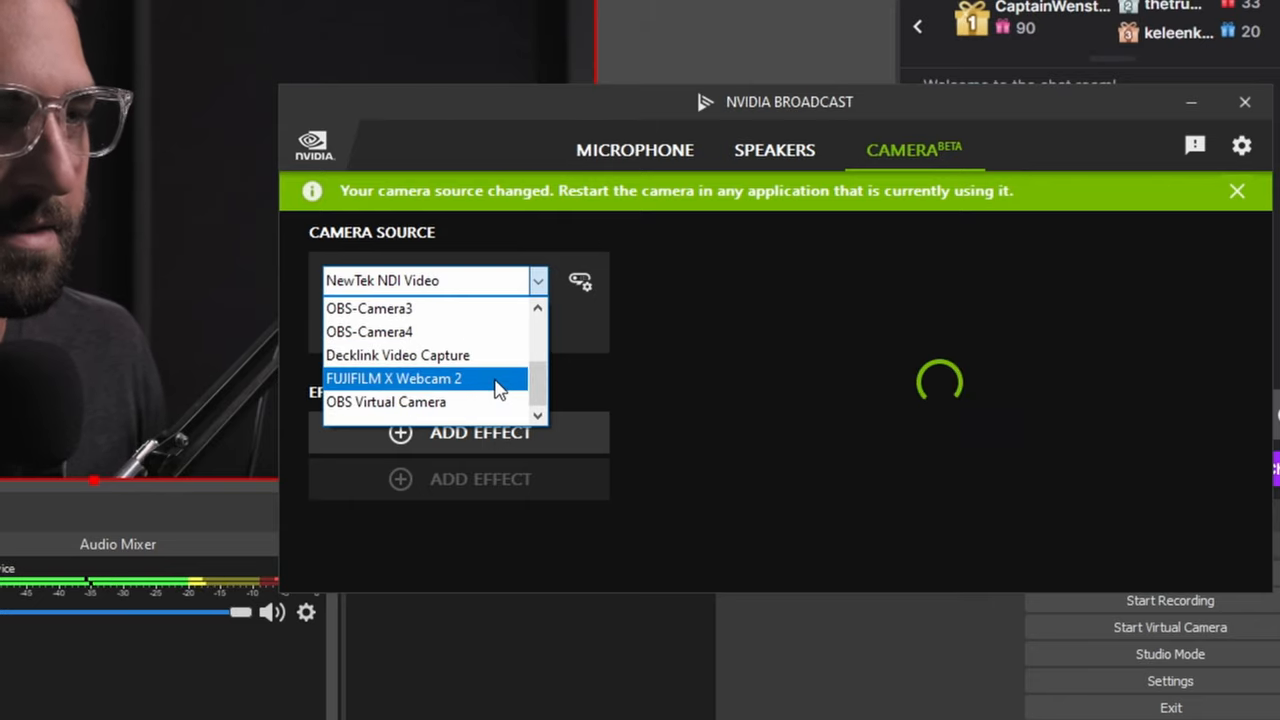
pyautogui.press('Escape')
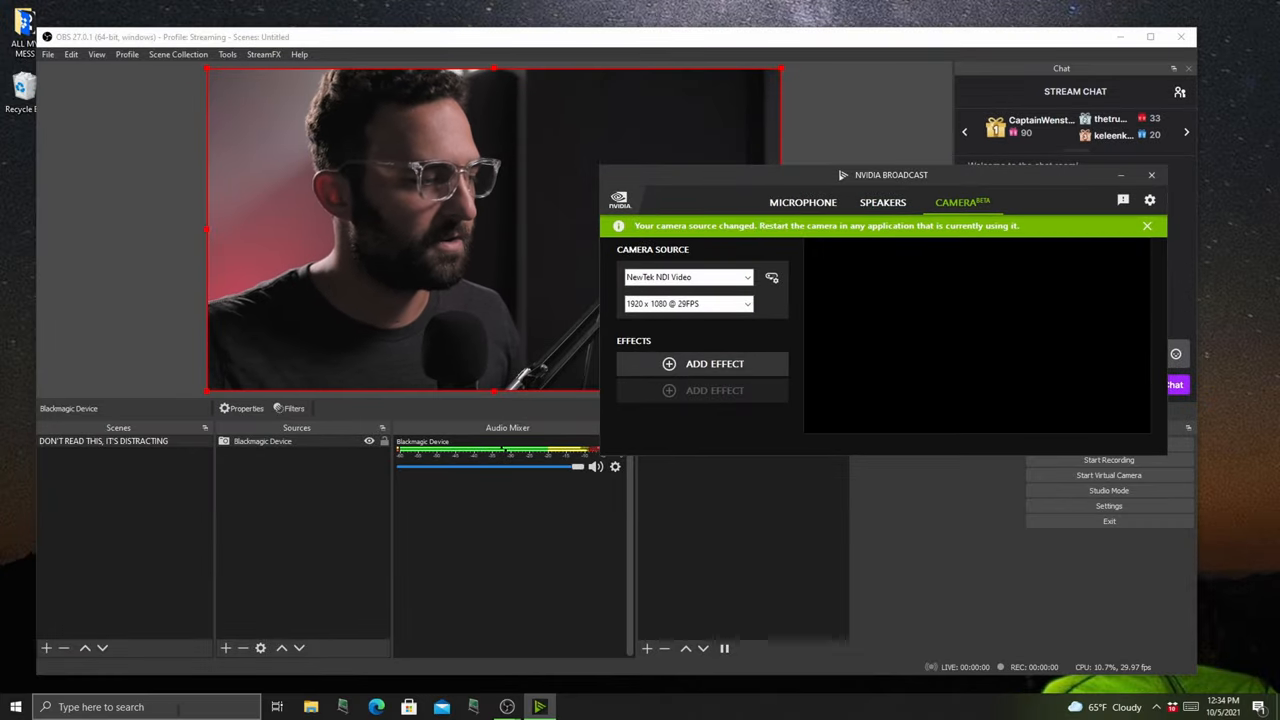
pyautogui.click(170, 708)
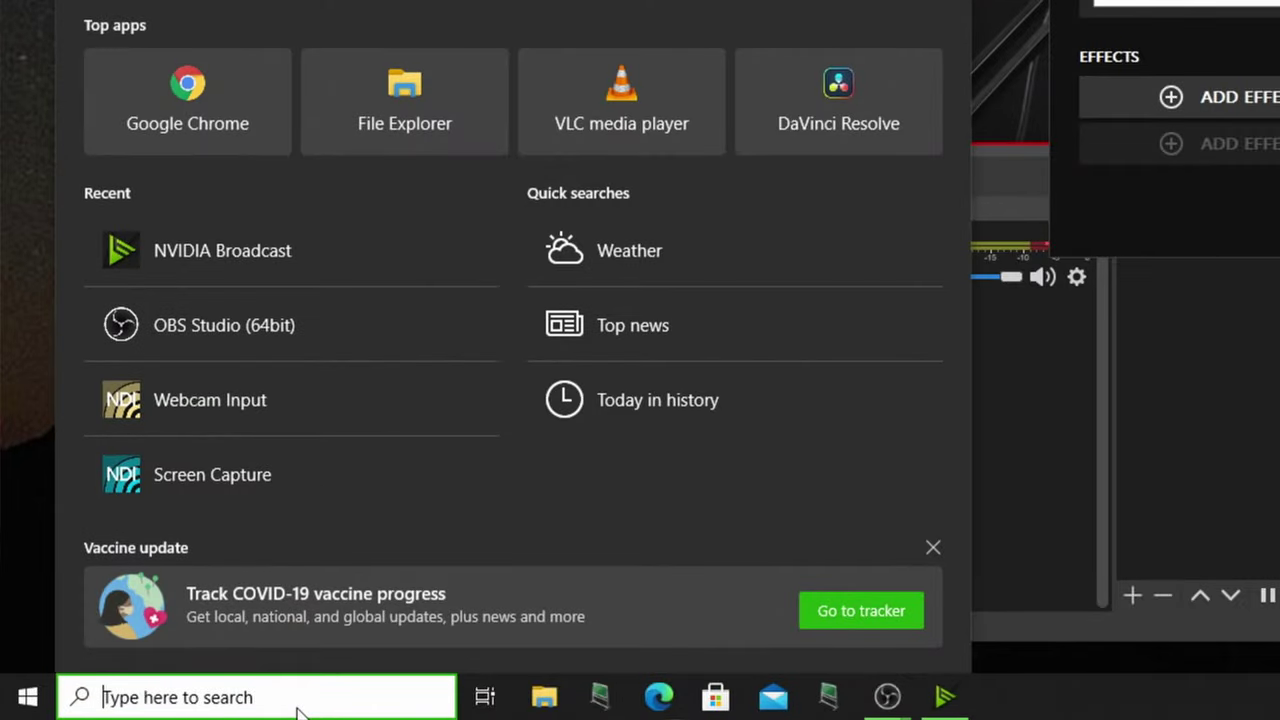
pyautogui.write('web')
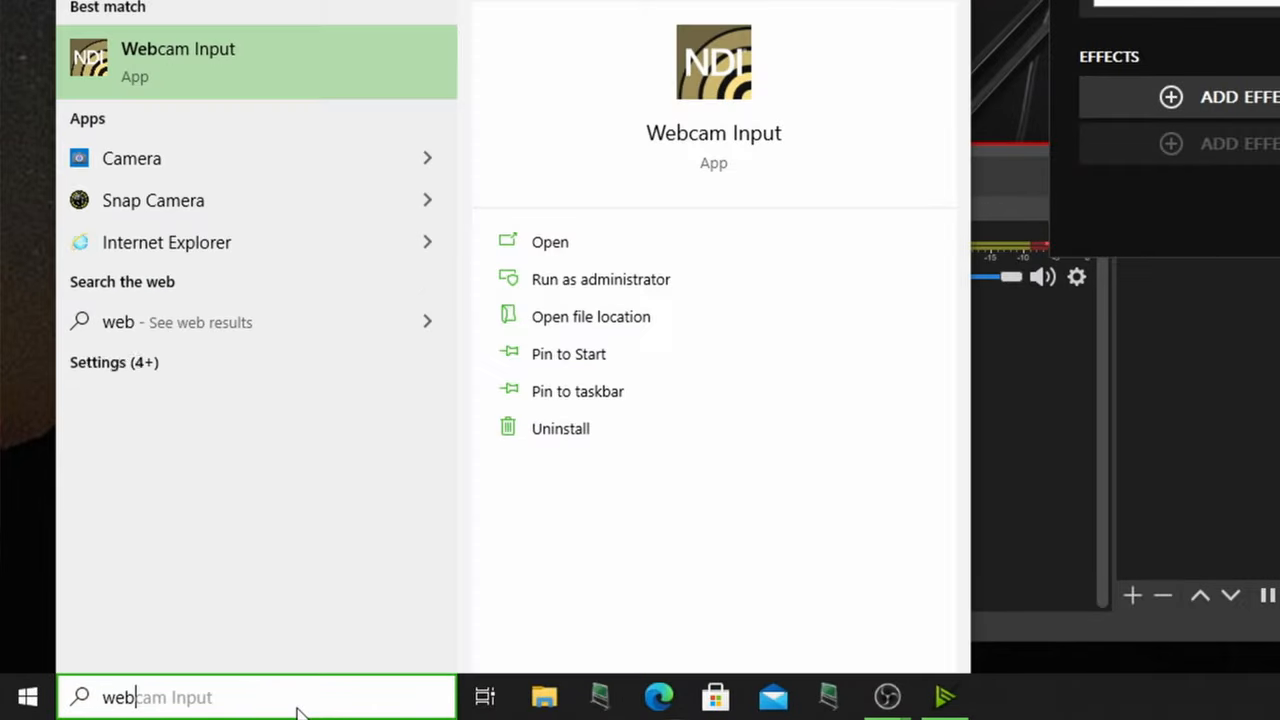
pyautogui.write('ca')
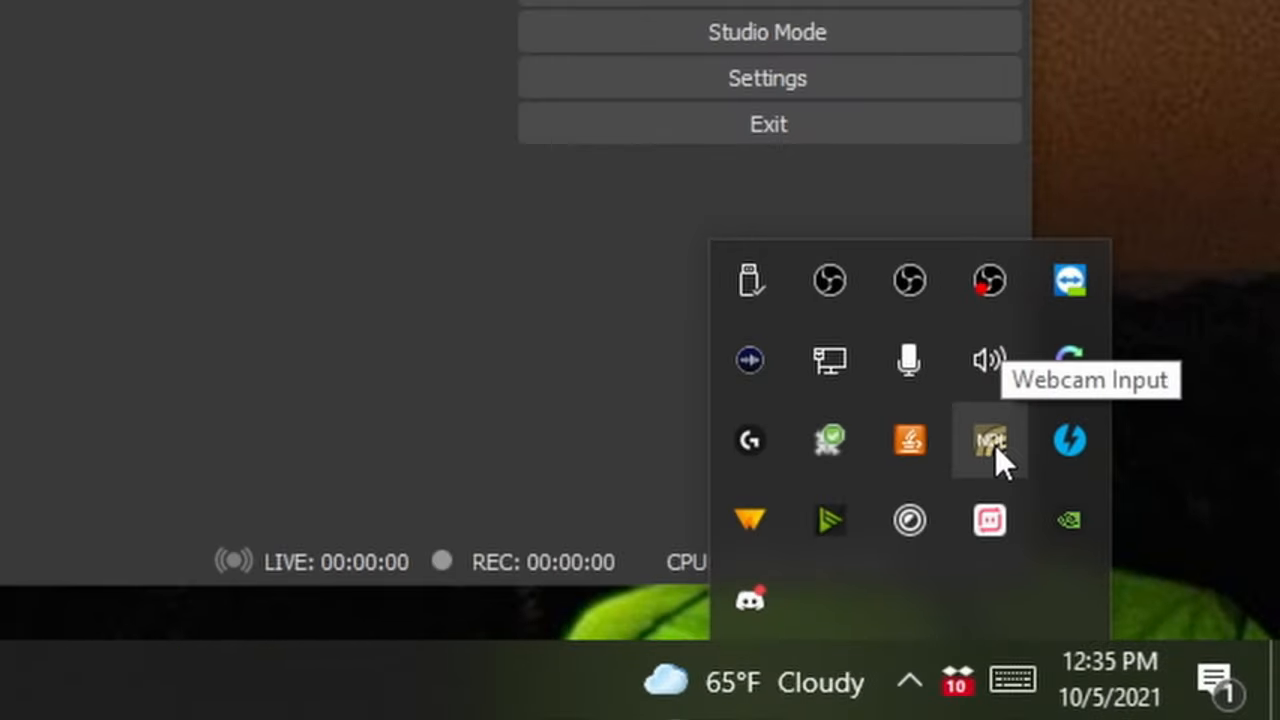
# Check DESKTOP-T6E0RH5 as the NDI Webcam Input source from its tray icon.
pyautogui.rightClick(995, 445)
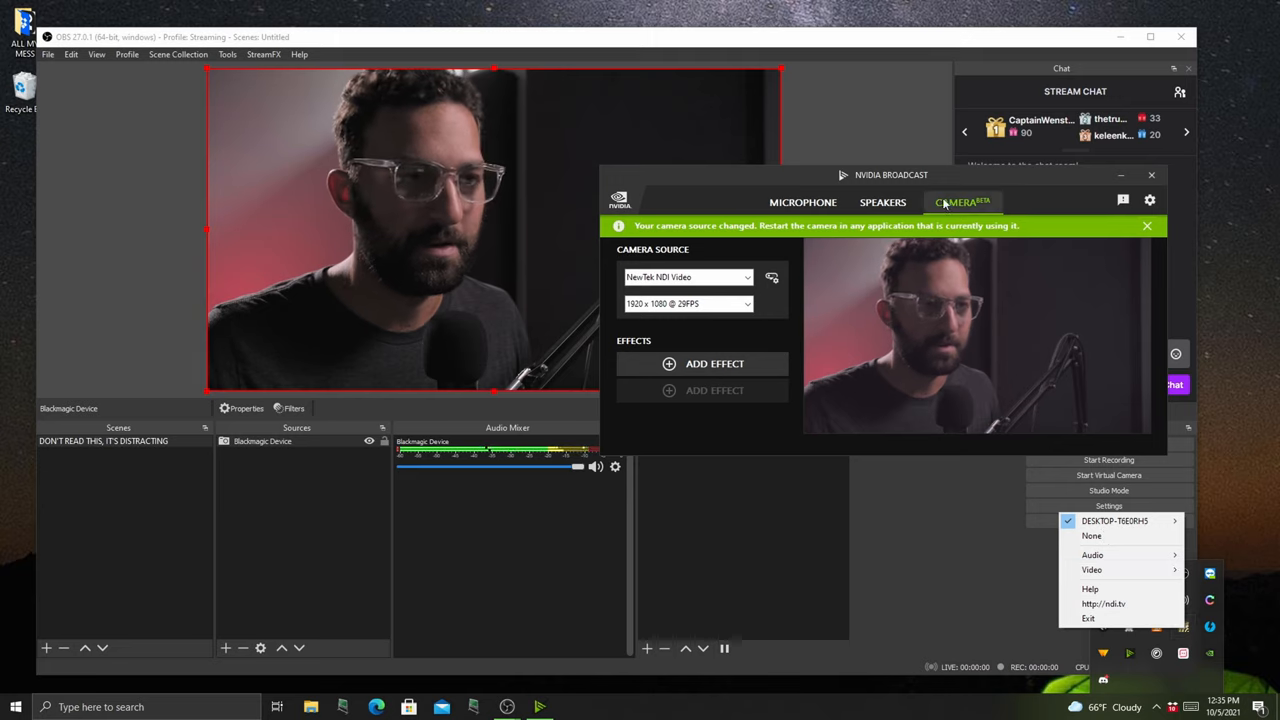
pyautogui.moveTo(957, 177); pyautogui.dragTo(930, 172)
# Review the camera source list again and keep NewTek NDI Video selected.
pyautogui.click(716, 273)
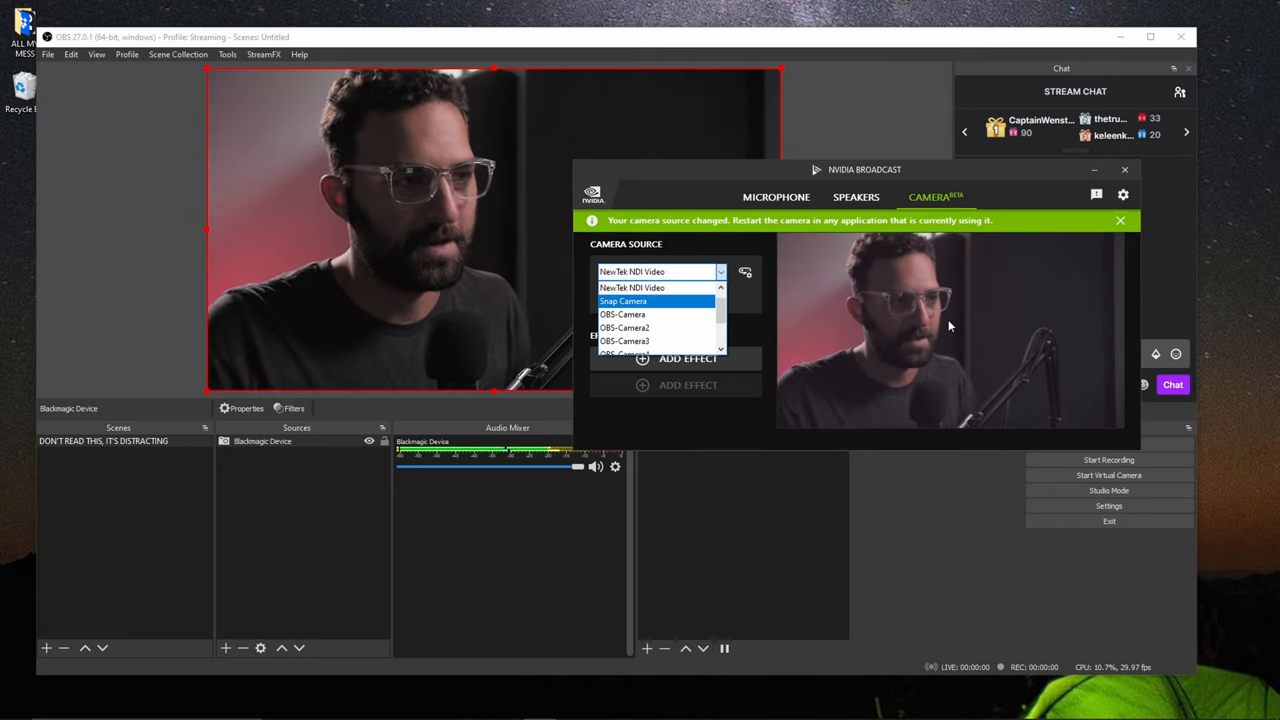
pyautogui.click(927, 175)
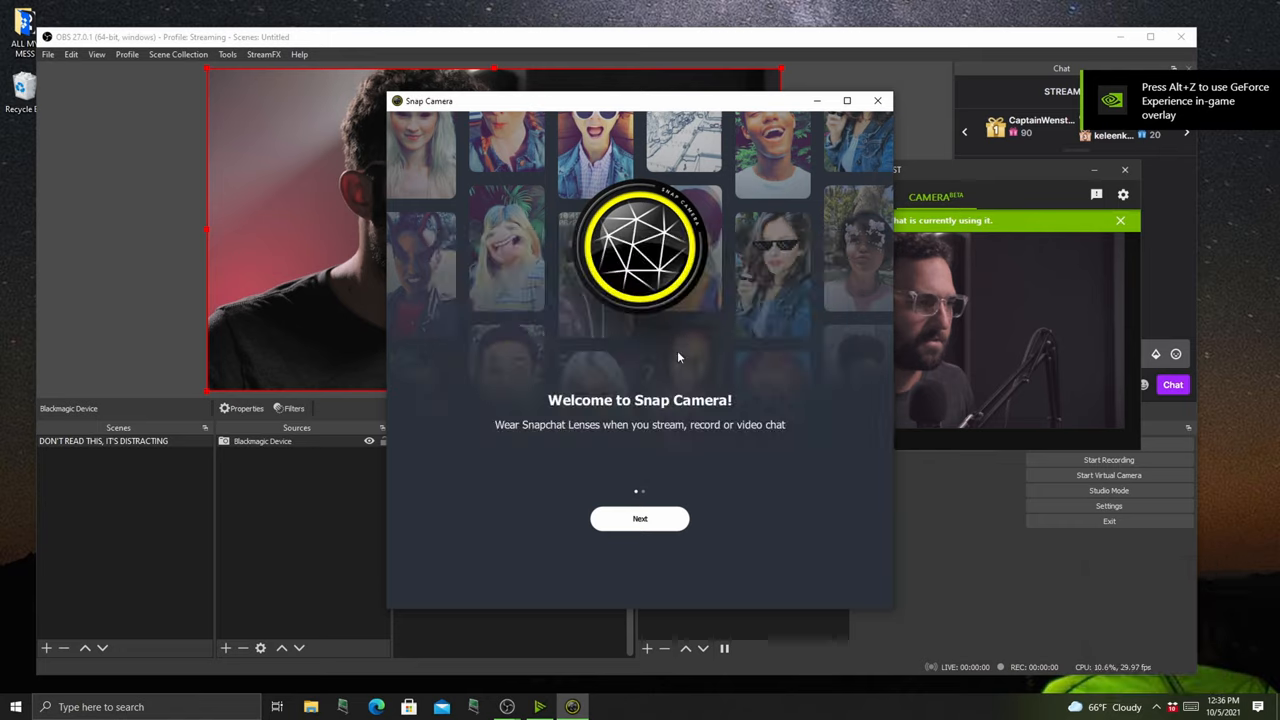
# Finish the Snap Camera walkthrough, choose NewTek NDI Video in settings, and apply a lens.
pyautogui.click(650, 517)
pyautogui.click(682, 567)
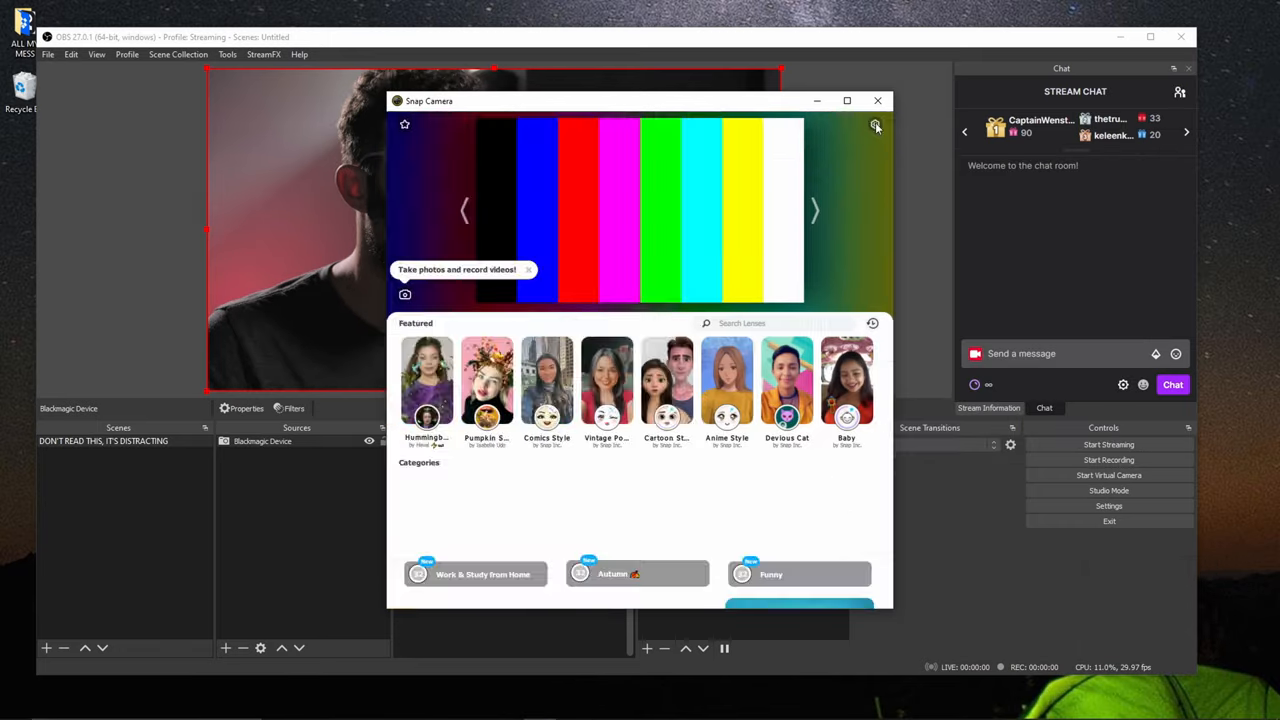
pyautogui.click(877, 126)
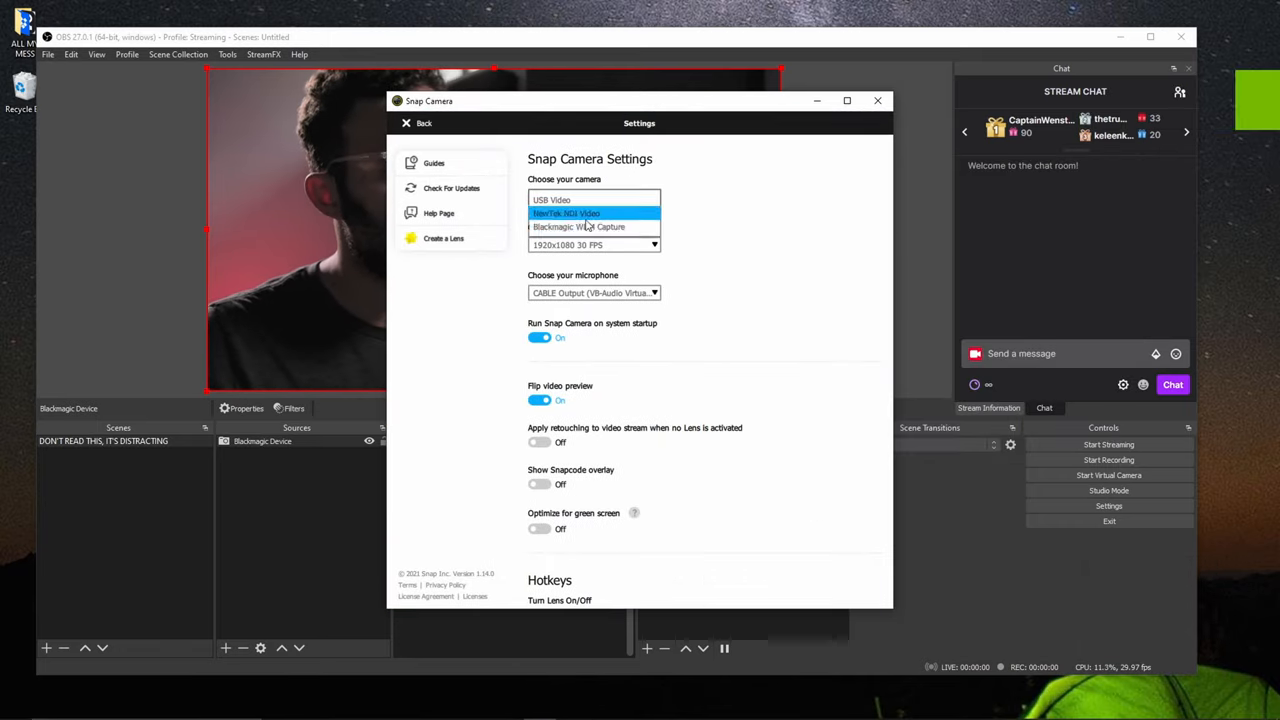
pyautogui.click(408, 123)
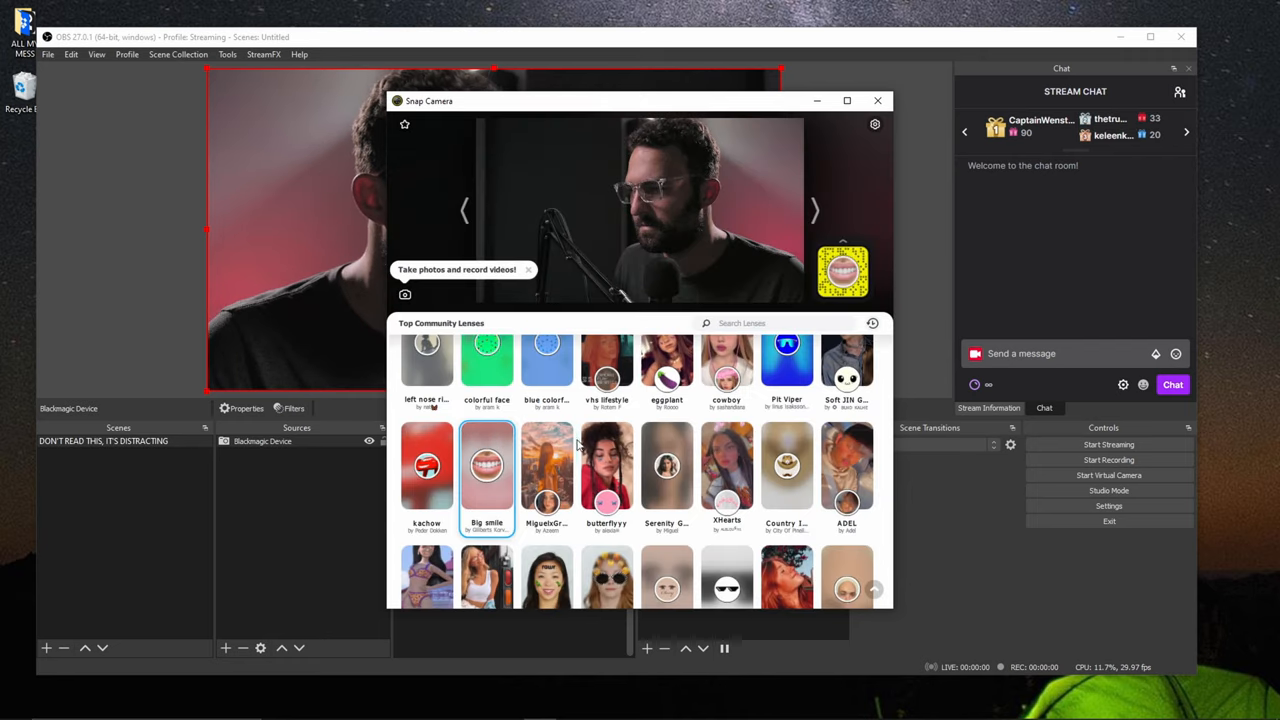
pyautogui.click(603, 440)
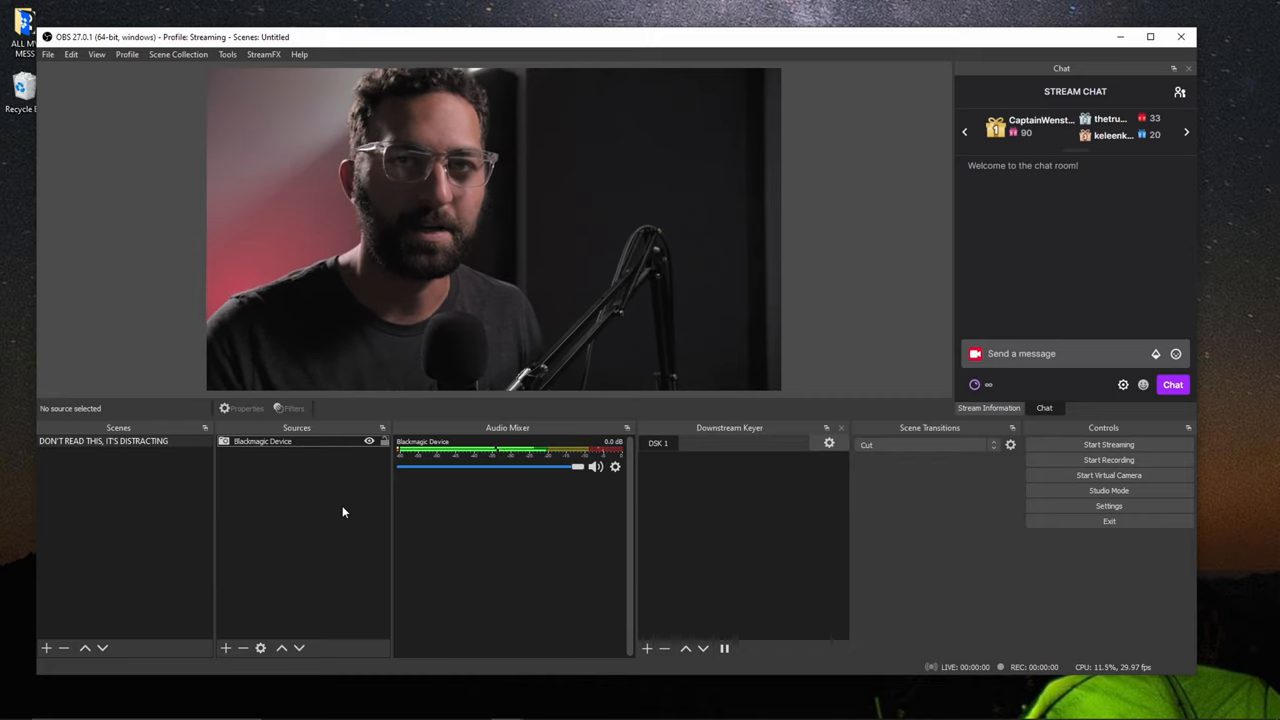
# Check OBS's NDI Output settings without changes, then close OBS Studio.
pyautogui.click(290, 441)
pyautogui.click(227, 54)
pyautogui.click(258, 180)
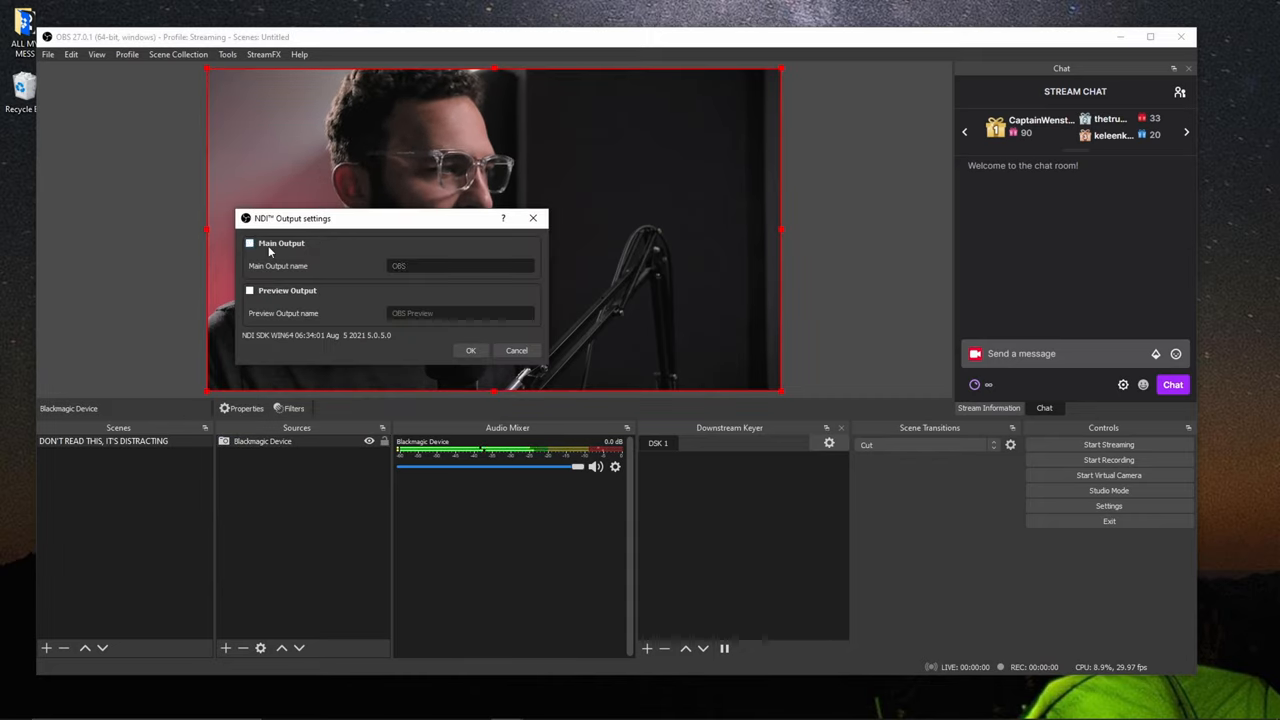
pyautogui.click(477, 350)
pyautogui.click(856, 252)
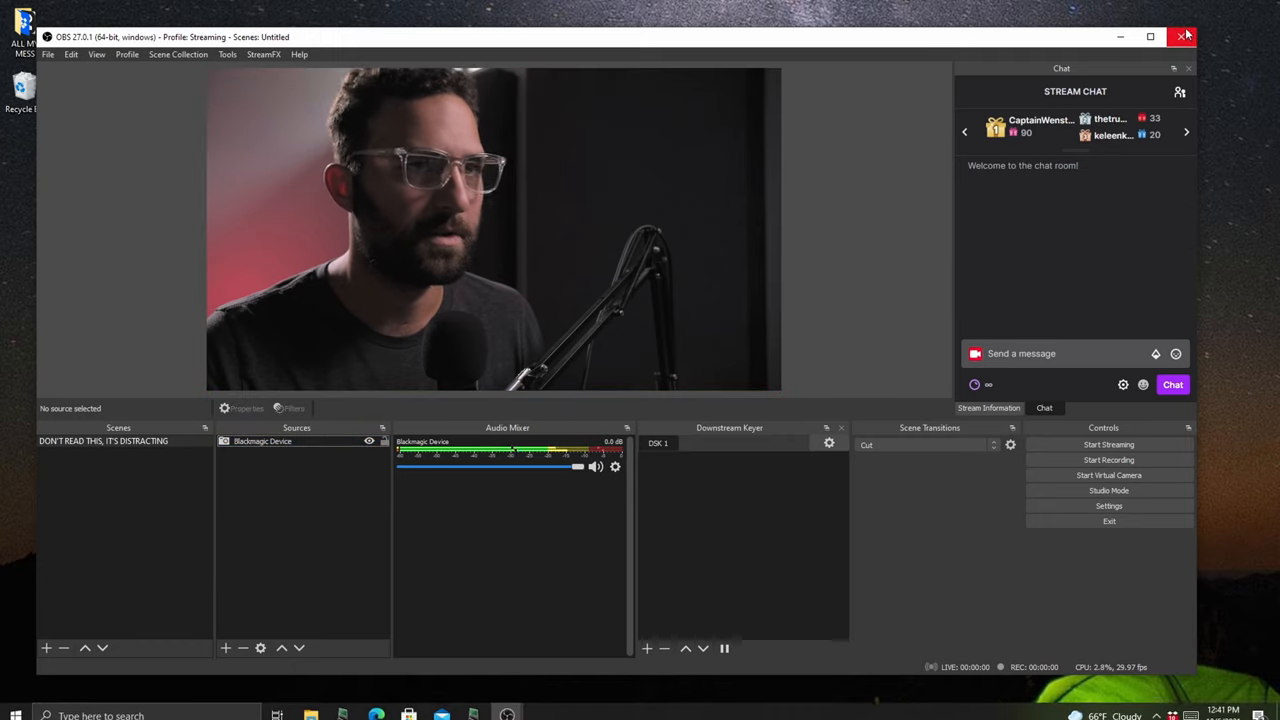
pyautogui.click(1185, 38)
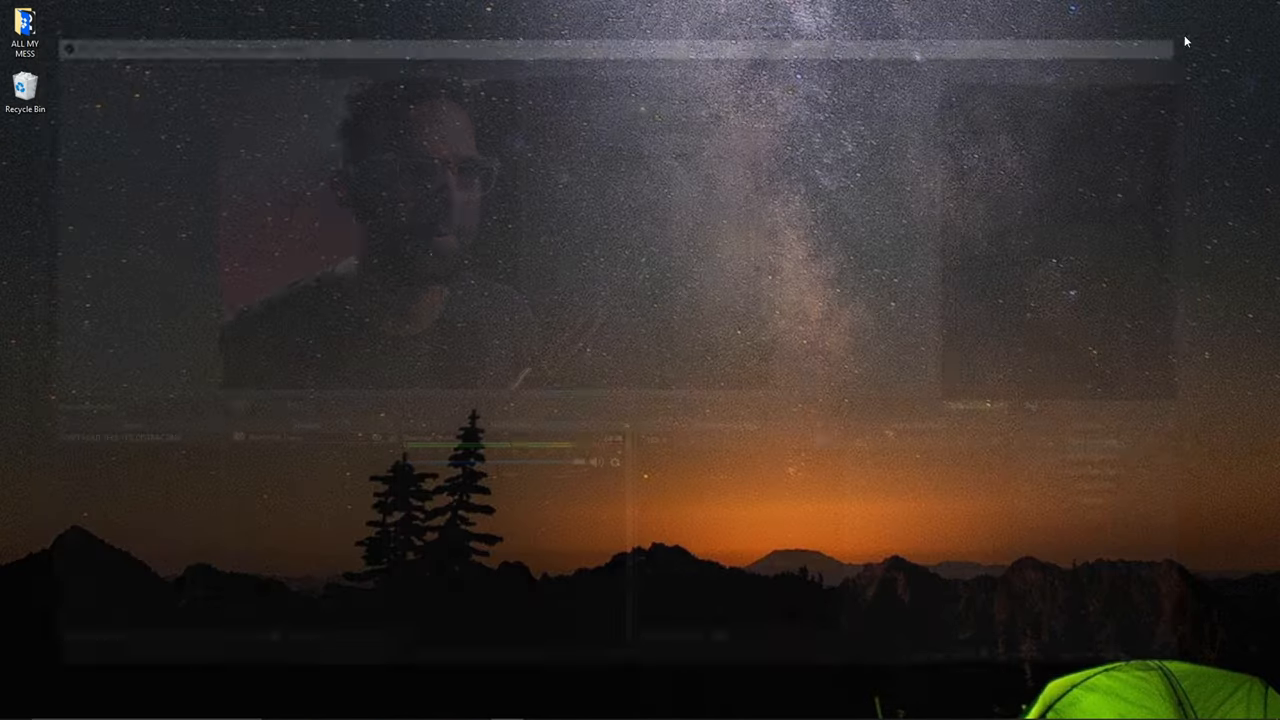
pyautogui.click(223, 708)
pyautogui.write('scre')
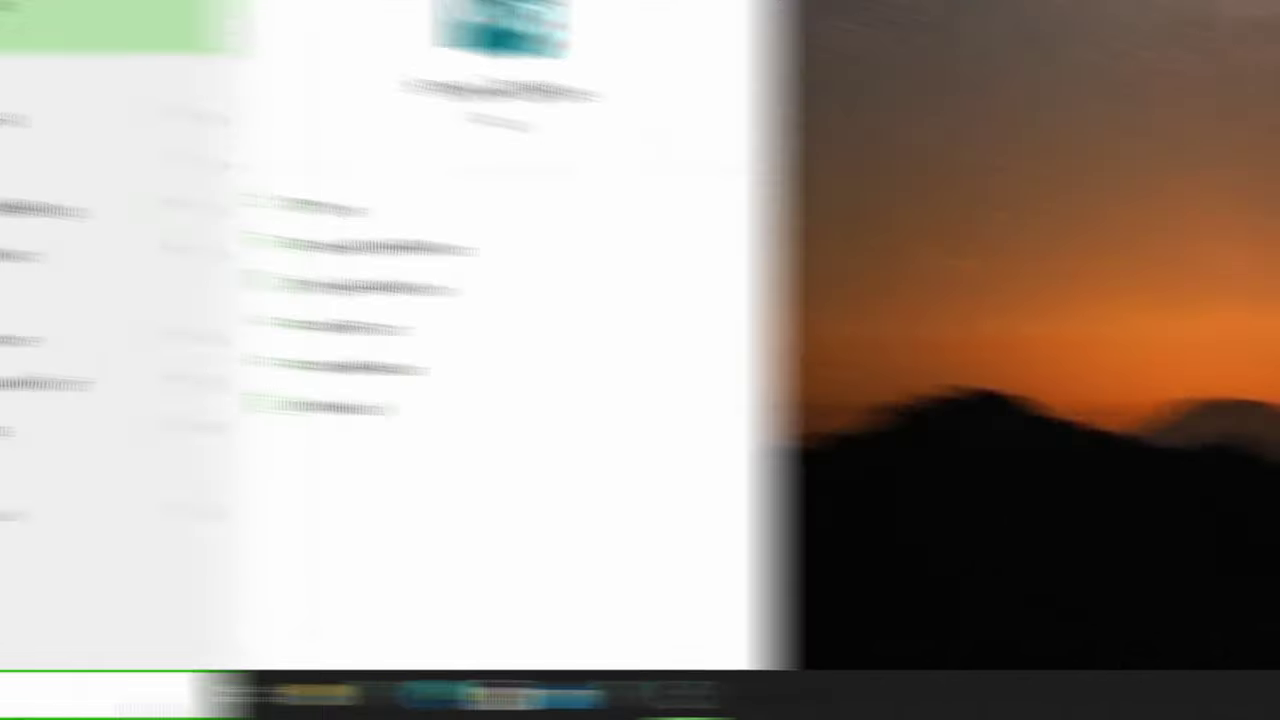
# View NDI Screen Capture's Webcam Video Source options from its tray icon.
pyautogui.click(908, 684)
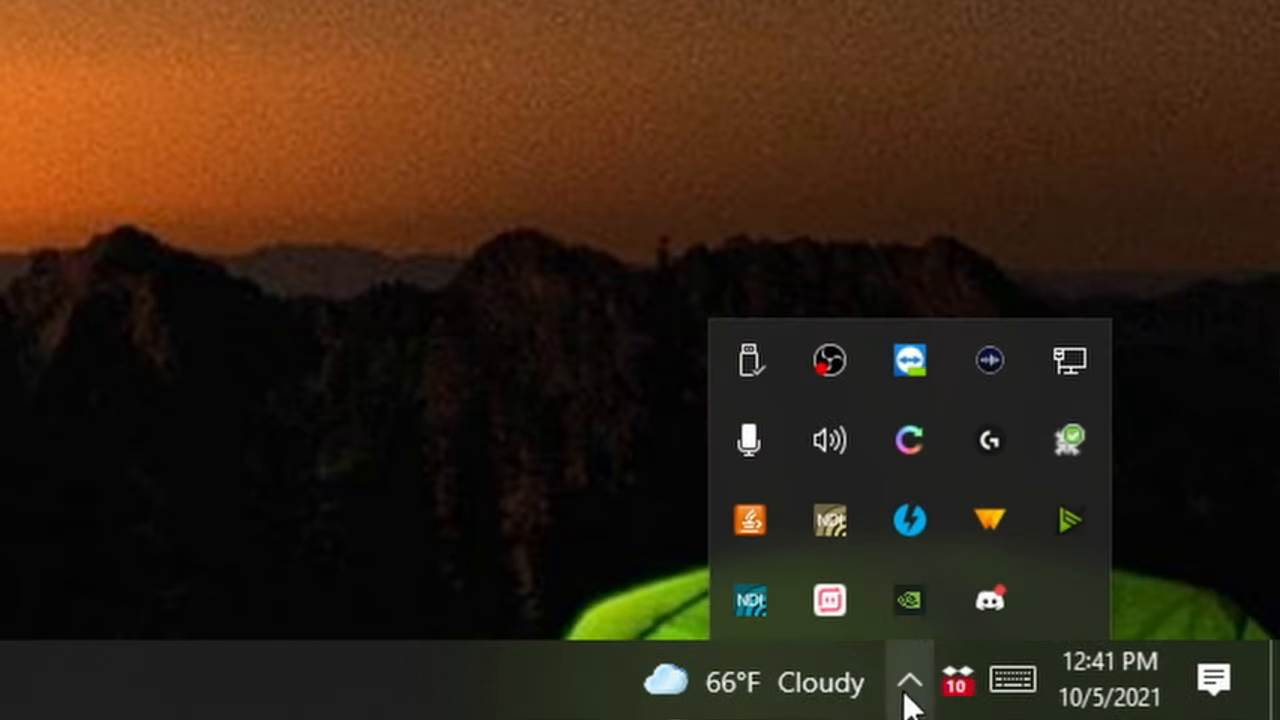
pyautogui.rightClick(755, 609)
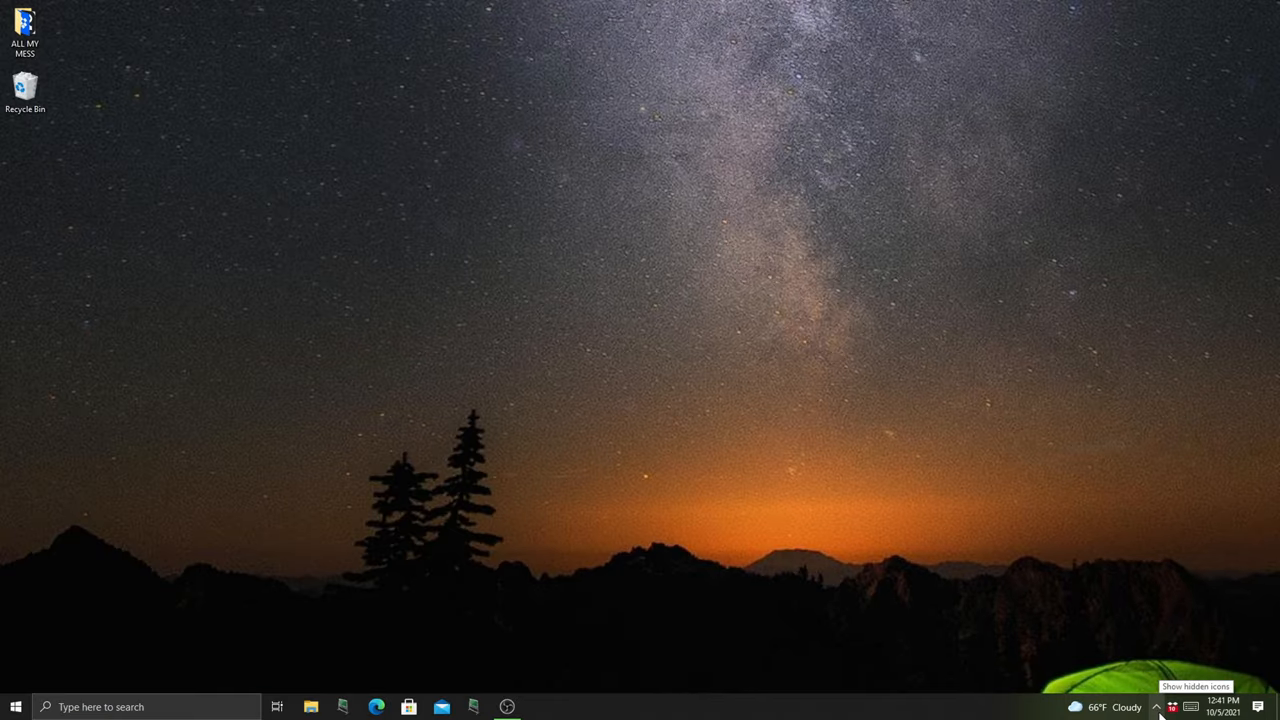
pyautogui.click(181, 716)
pyautogui.write('obs')
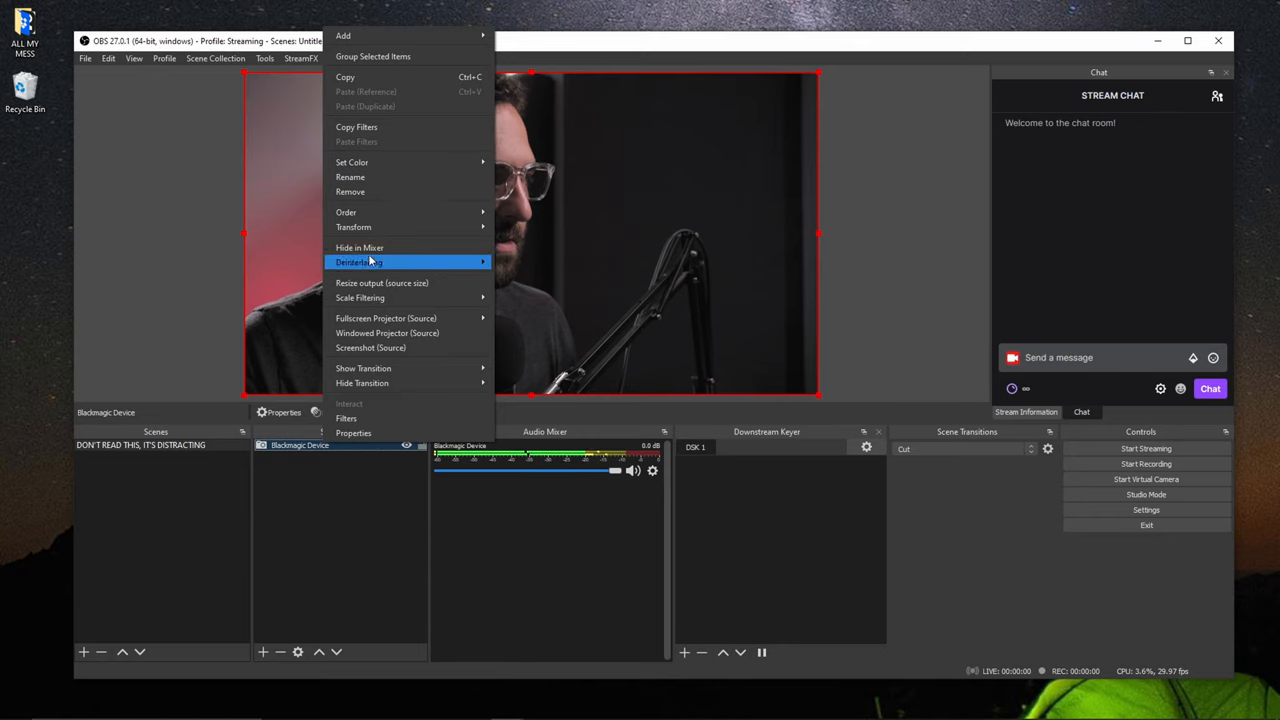
# Remove the existing Blackmagic Device source from the scene.
pyautogui.click(370, 192)
pyautogui.click(710, 380)
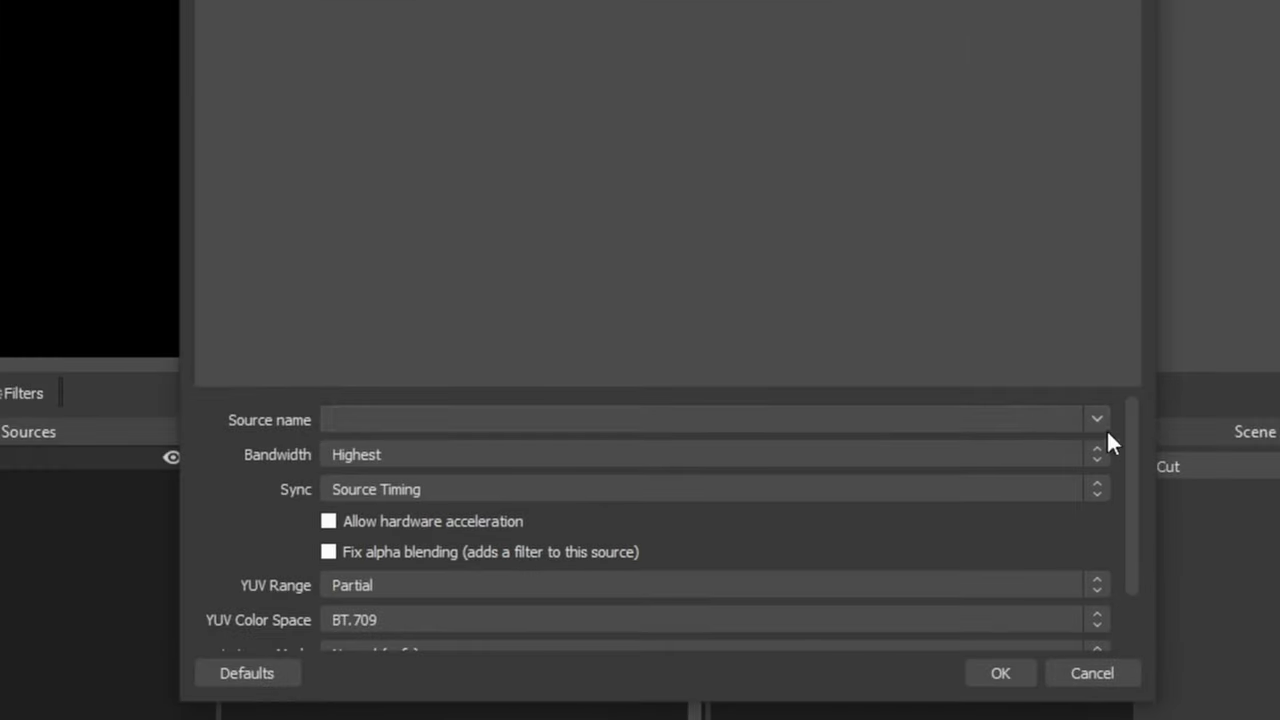
# Add an NDI Source on Blackmagic WDM Capture with hardware acceleration and Low (experimental) latency.
pyautogui.click(1100, 422)
pyautogui.click(490, 441)
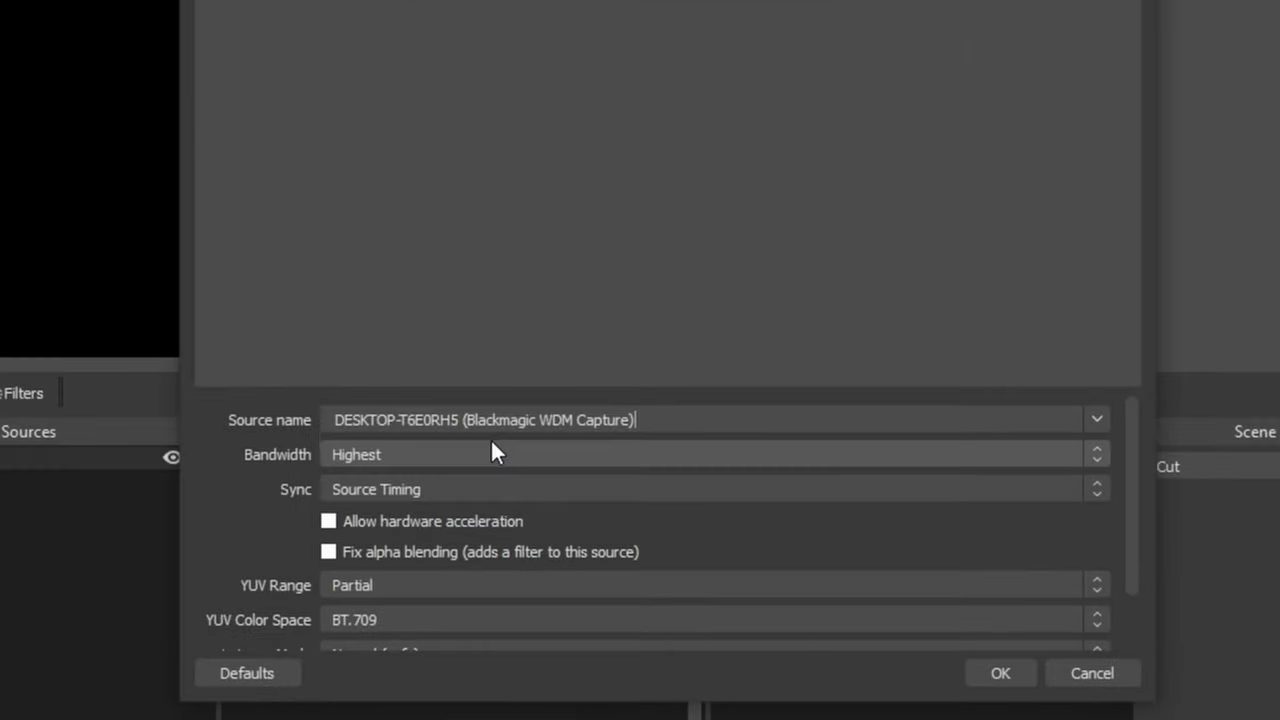
pyautogui.scroll(-2, 327, 427)
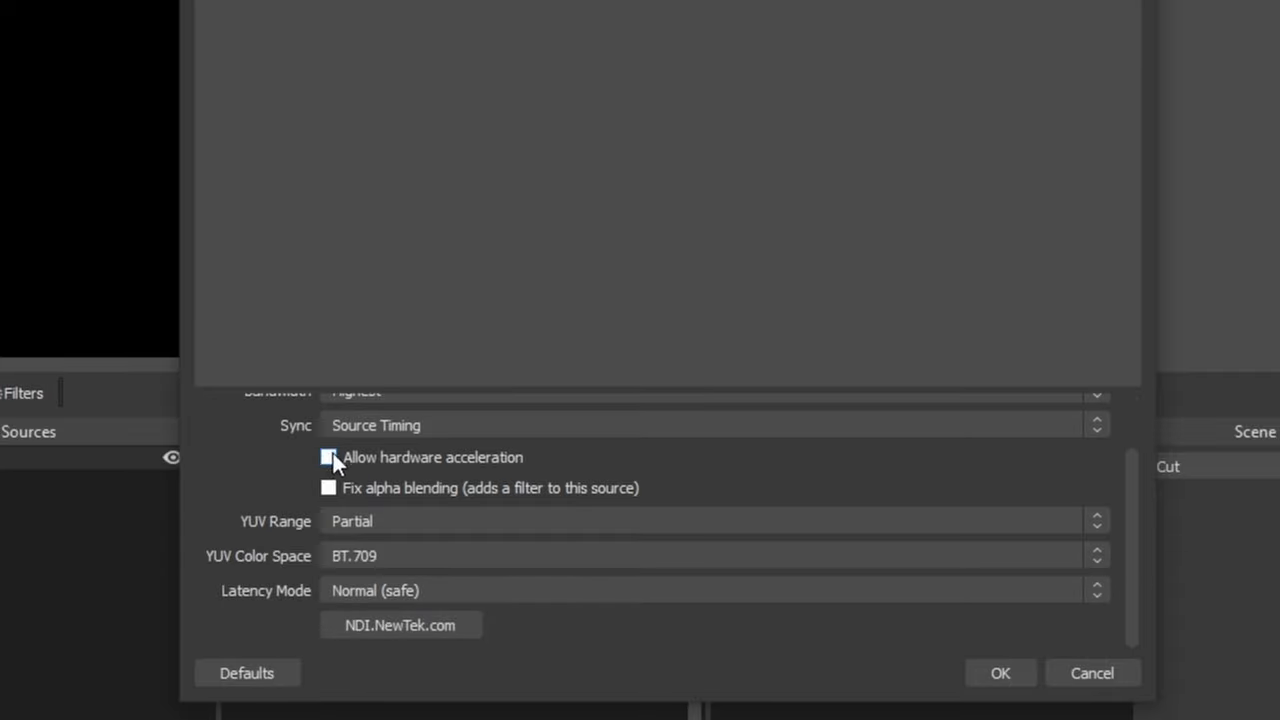
pyautogui.click(329, 457)
pyautogui.click(414, 590)
pyautogui.click(410, 628)
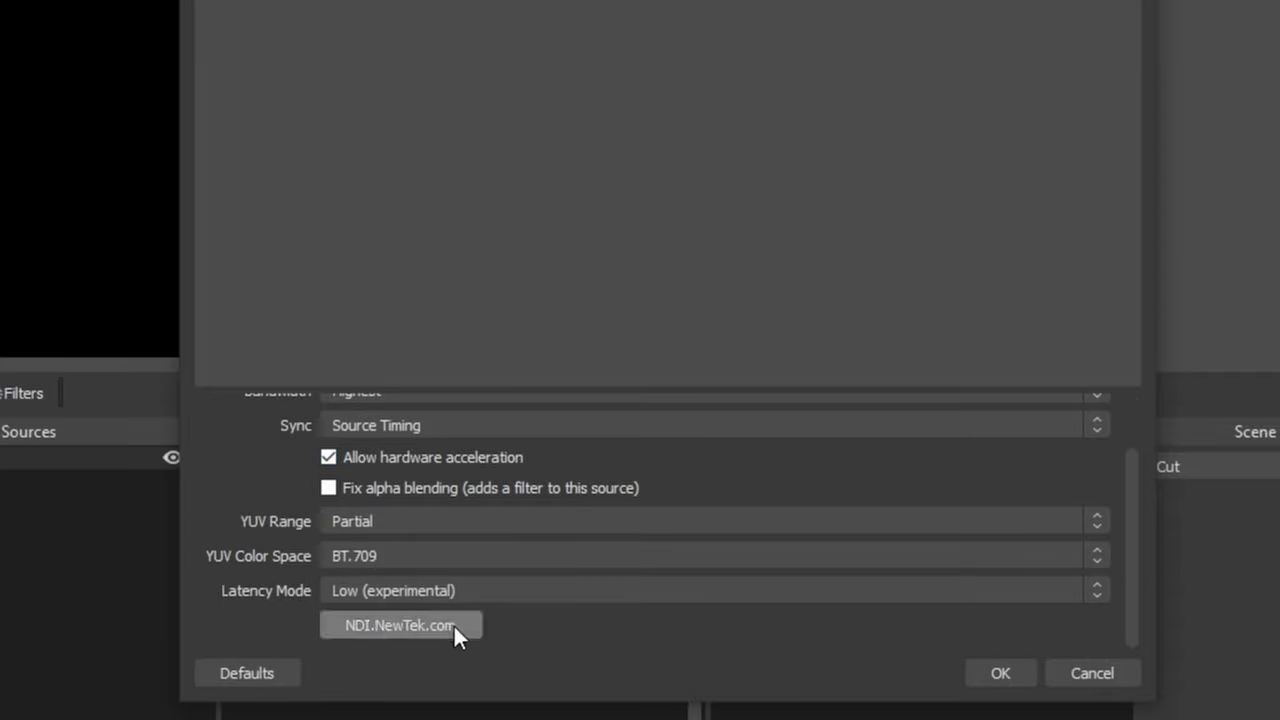
pyautogui.click(986, 670)
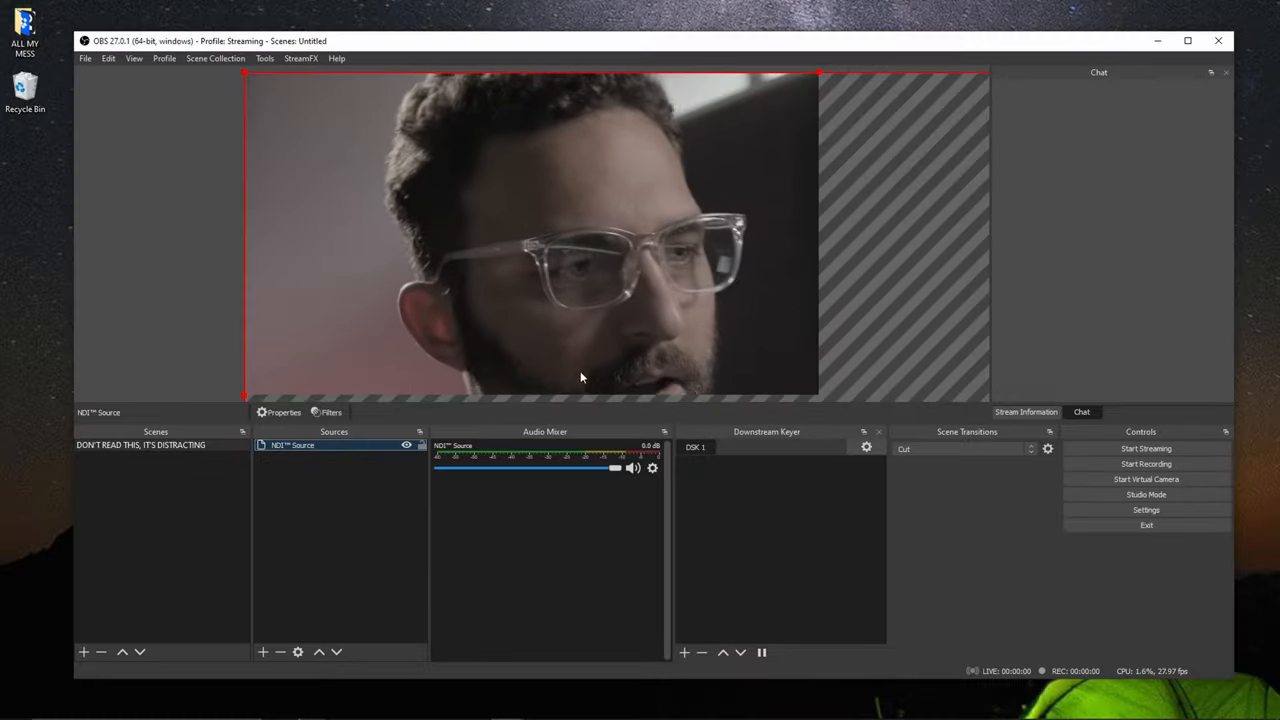
# Fit the NDI source to fill the whole canvas via Transform > Fit to screen.
pyautogui.rightClick(311, 445)
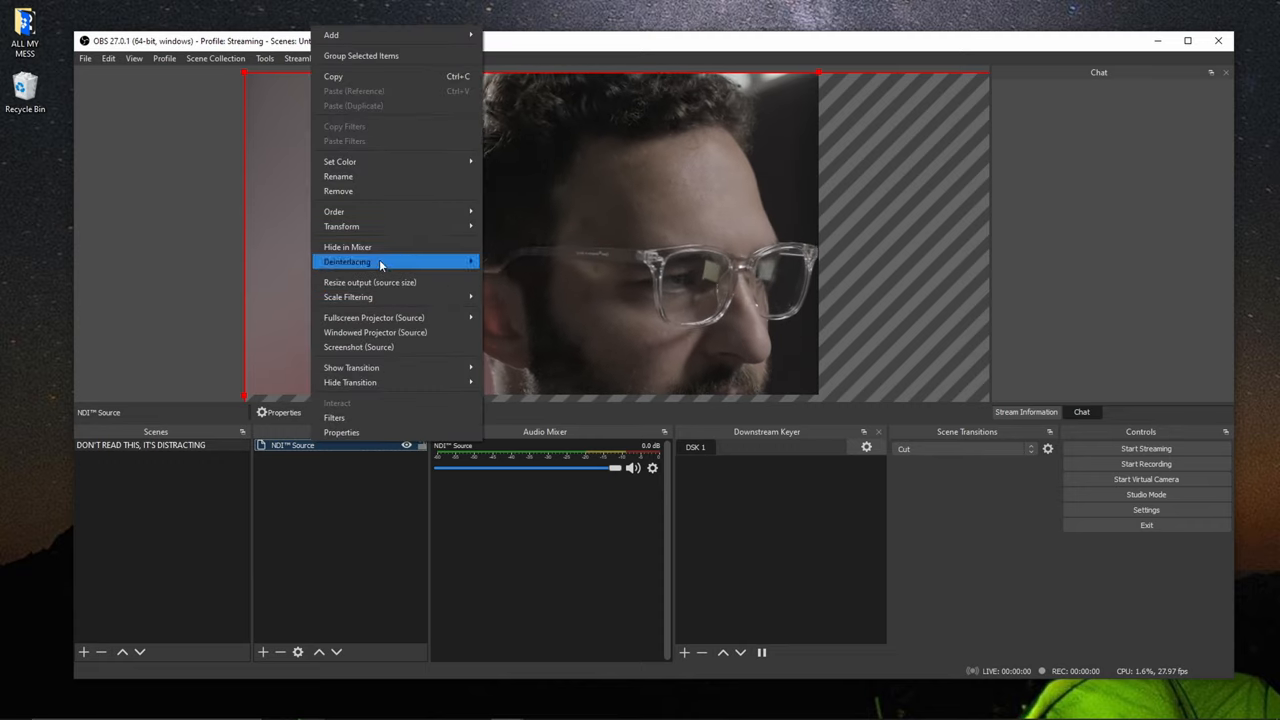
pyautogui.click(523, 378)
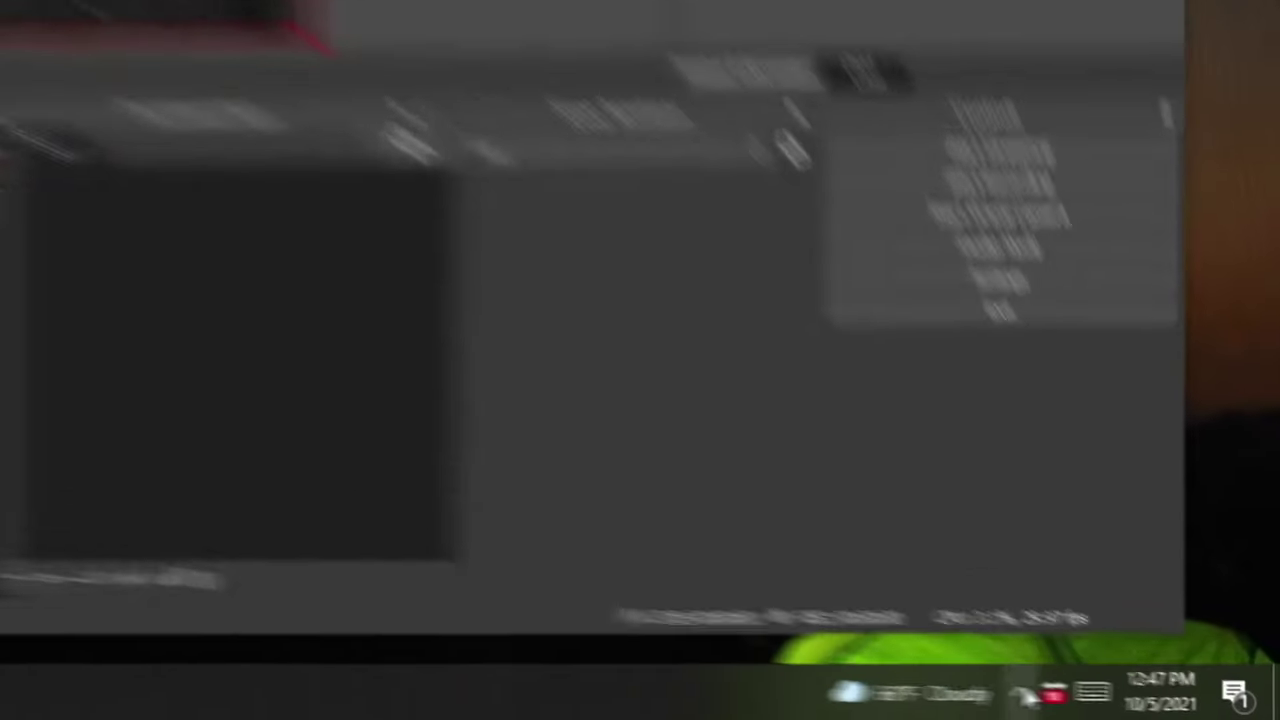
# Add a Video Capture Device using Camera (NVIDIA Broadcast) above the NDI source.
pyautogui.click(912, 678)
pyautogui.rightClick(923, 529)
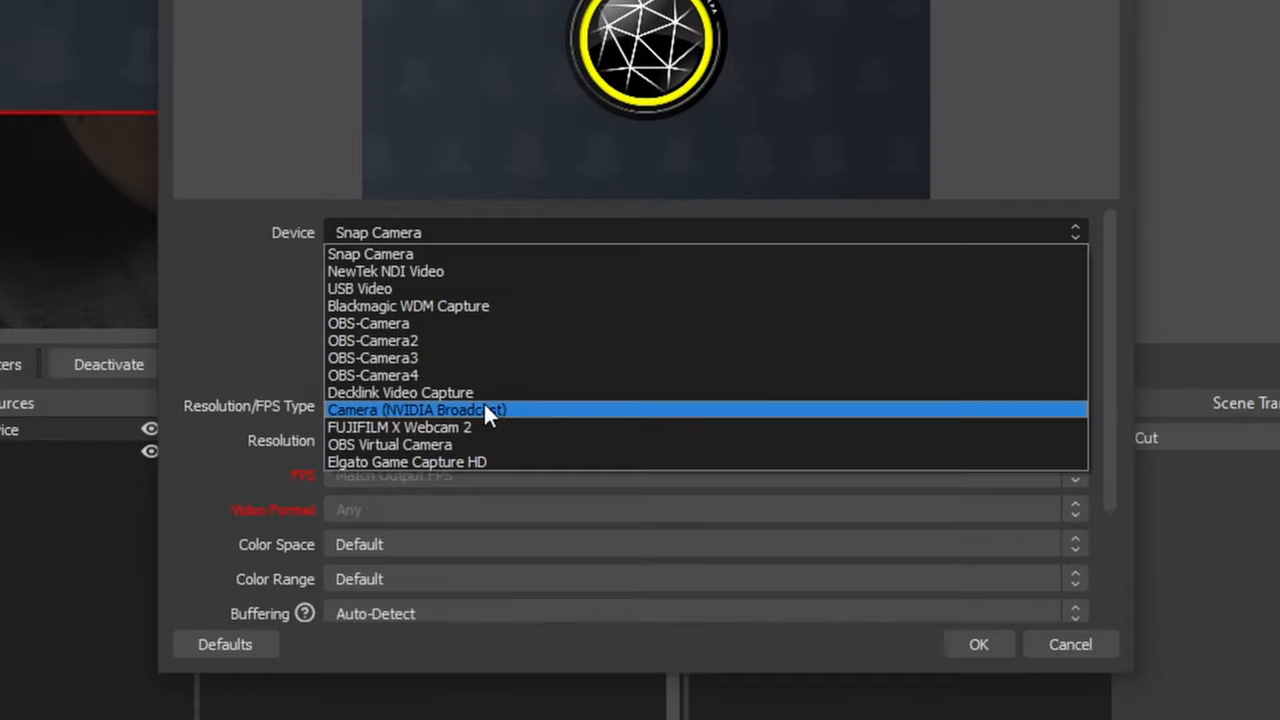
pyautogui.click(484, 408)
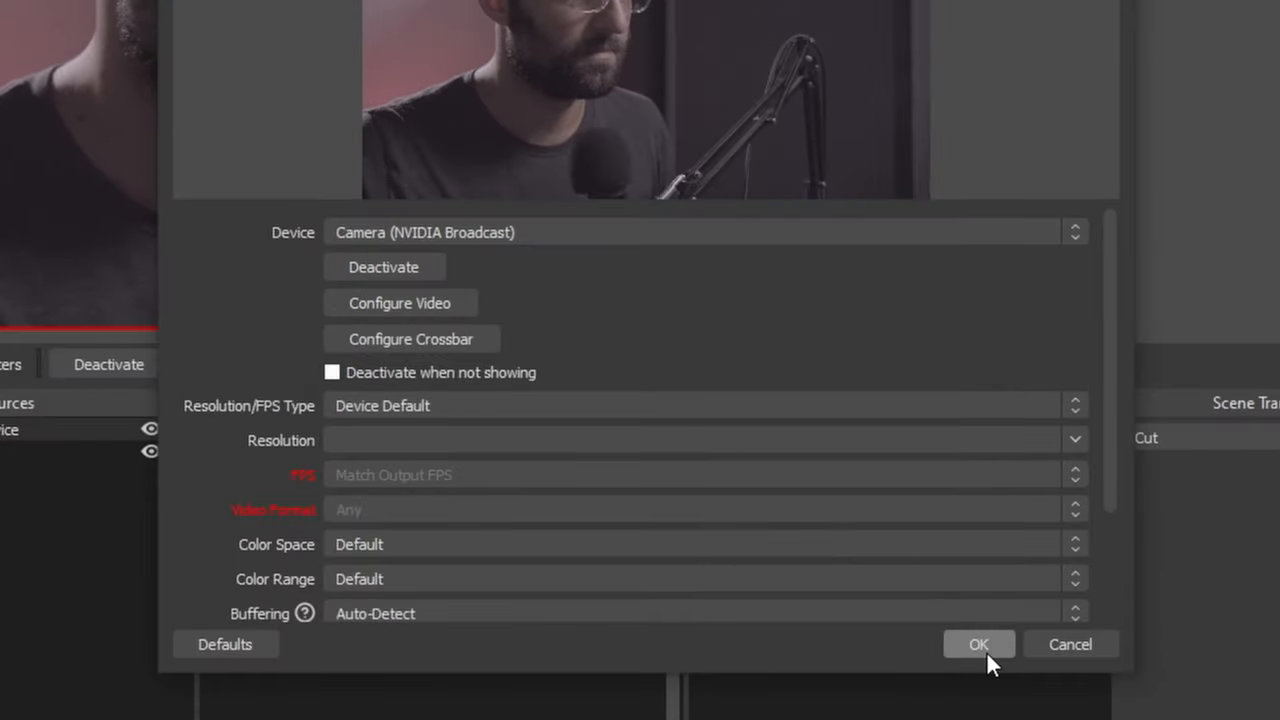
pyautogui.click(980, 645)
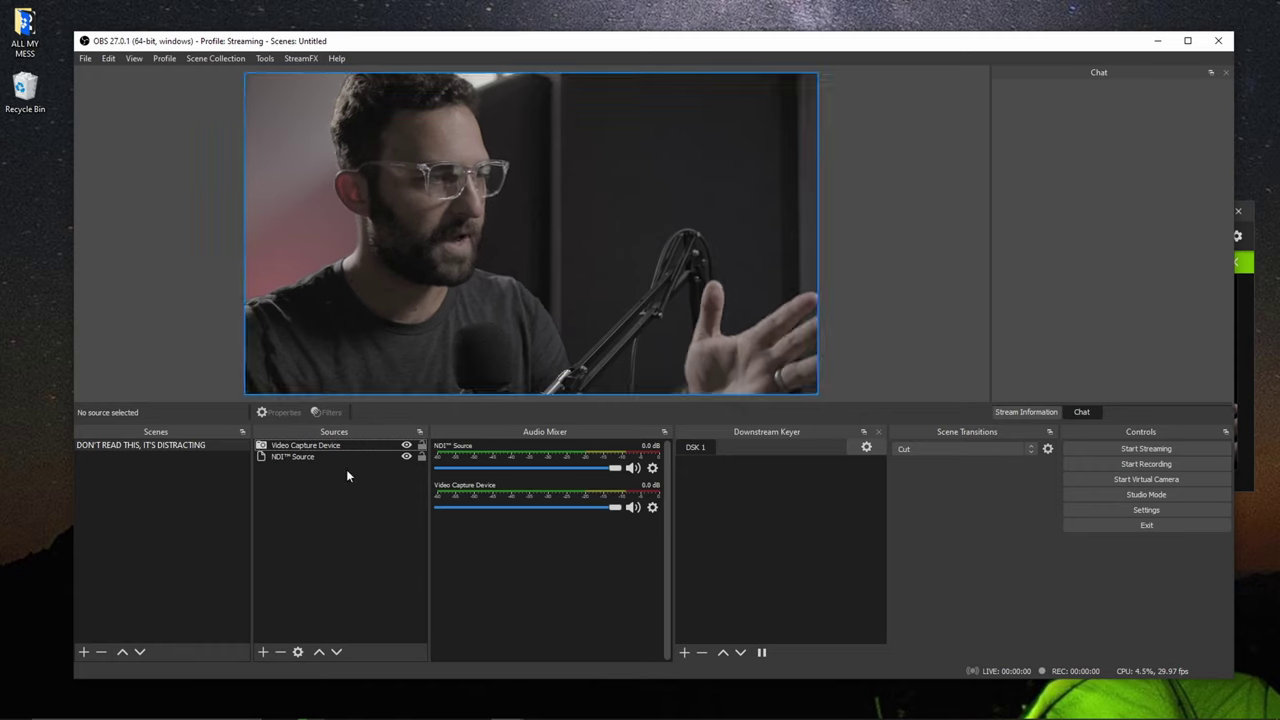
pyautogui.click(262, 651)
# Add a Color Source with default properties and shrink it to a small grey box.
pyautogui.click(338, 377)
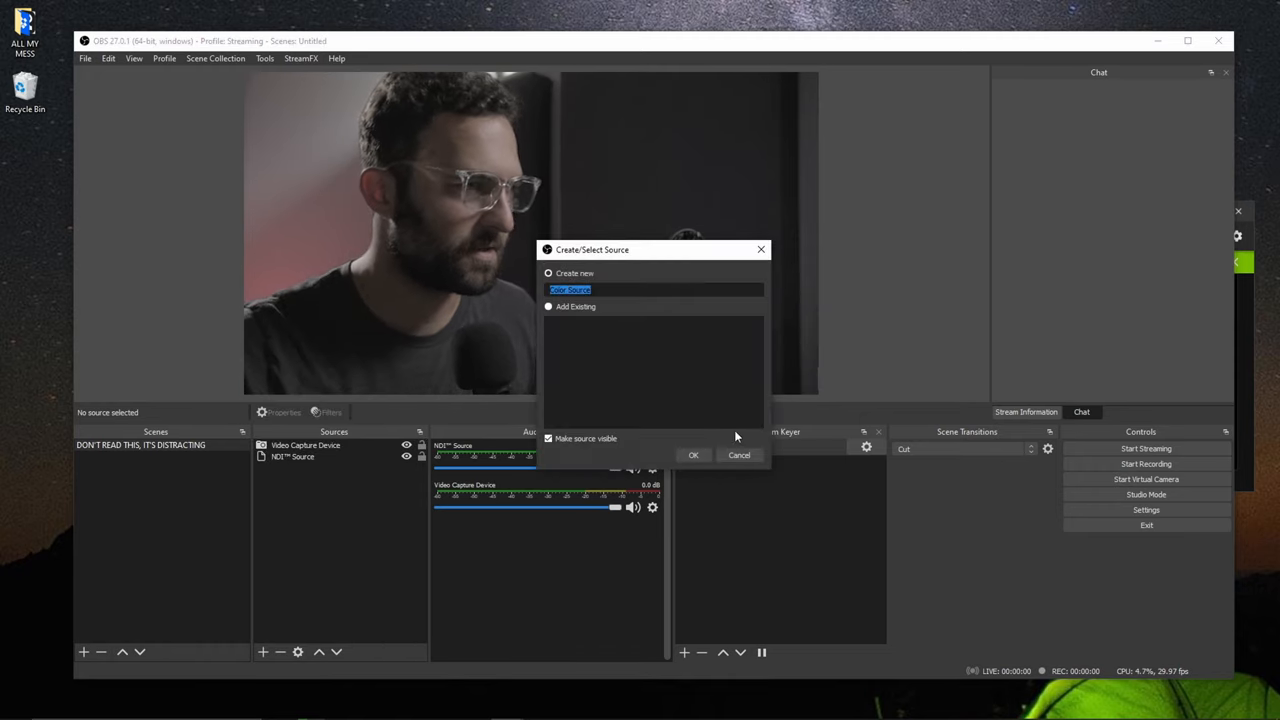
pyautogui.click(691, 451)
pyautogui.press('Return')
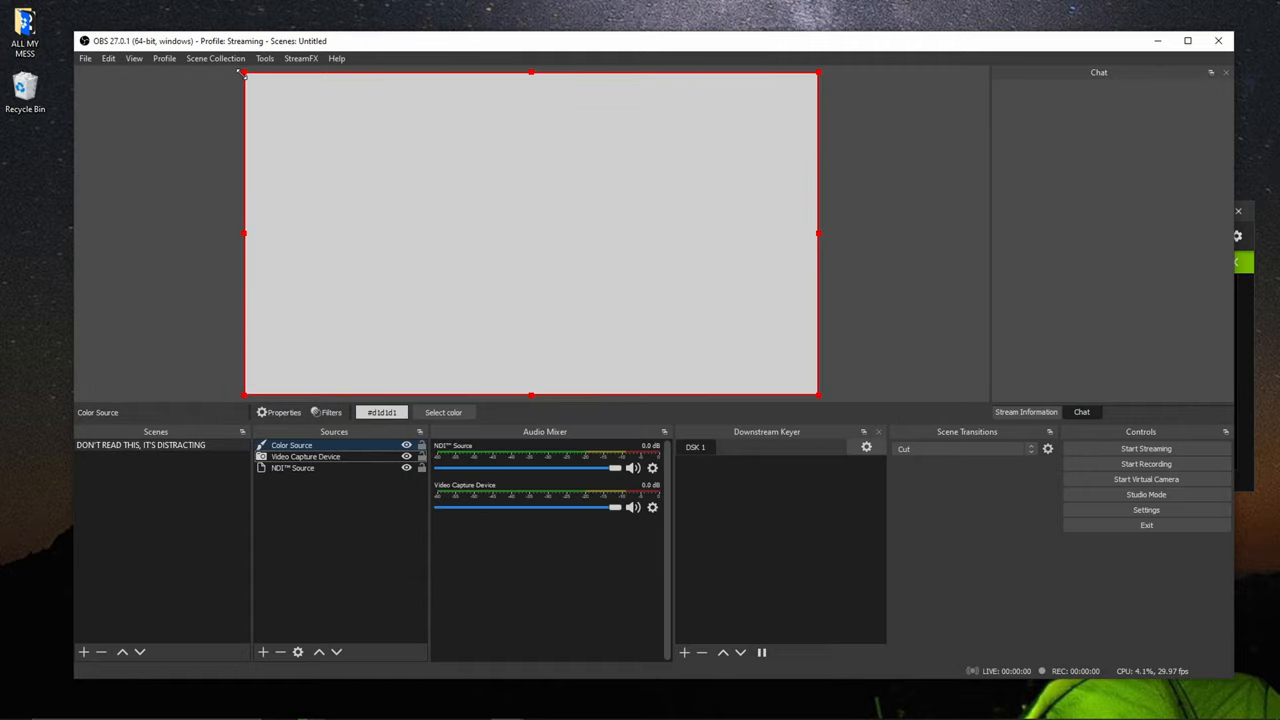
pyautogui.moveTo(244, 72); pyautogui.dragTo(508, 223)
pyautogui.moveTo(651, 286); pyautogui.dragTo(651, 219)
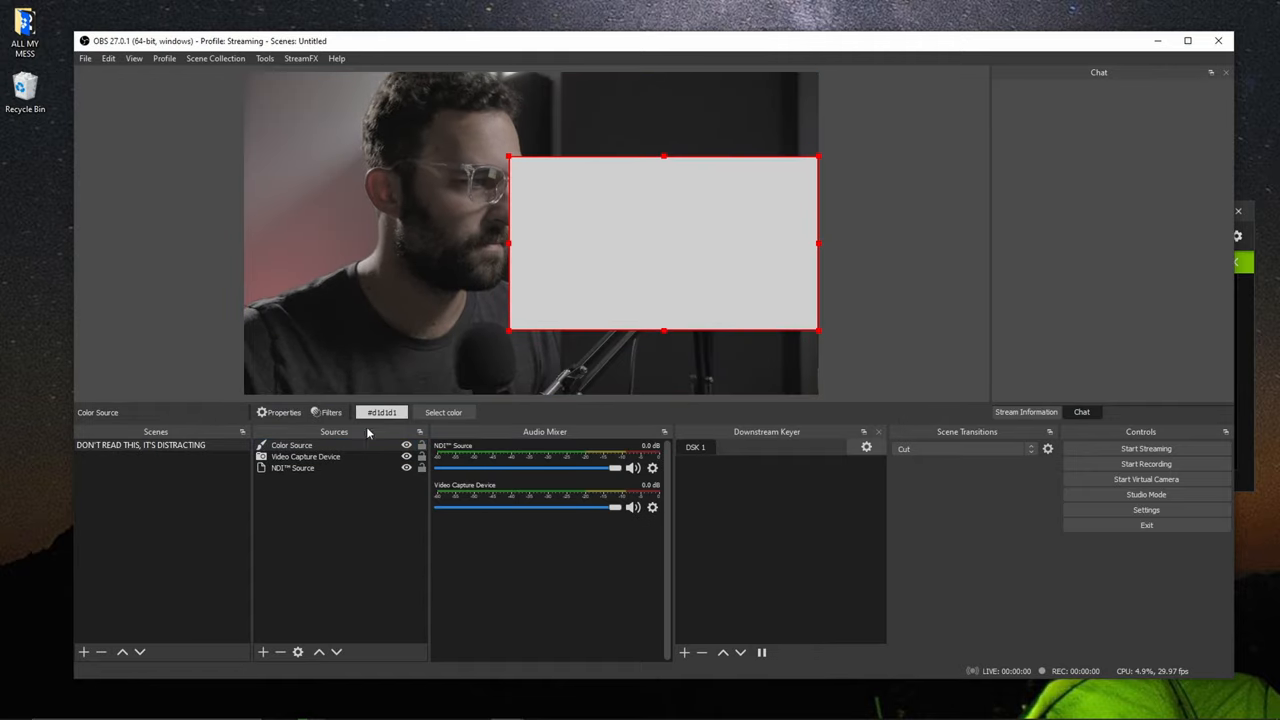
# Layer the grey box below the webcam capture and position it over the face.
pyautogui.click(337, 652)
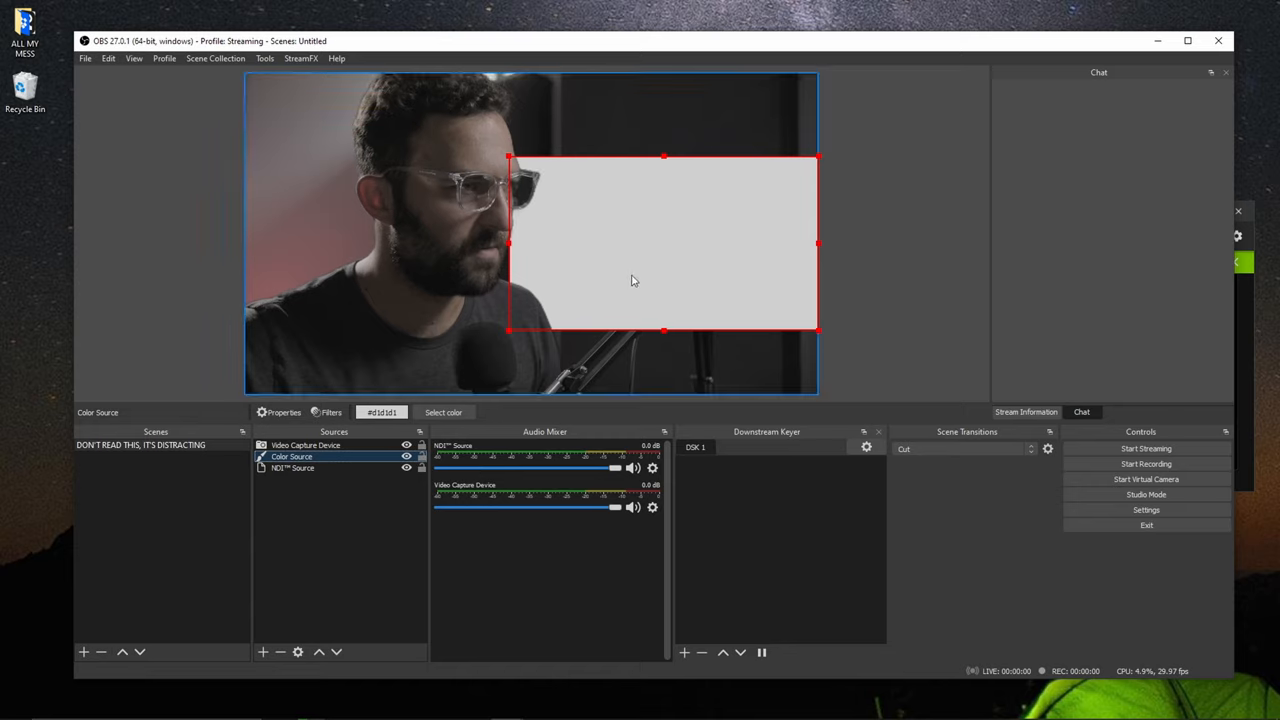
pyautogui.moveTo(680, 256); pyautogui.dragTo(282, 248)
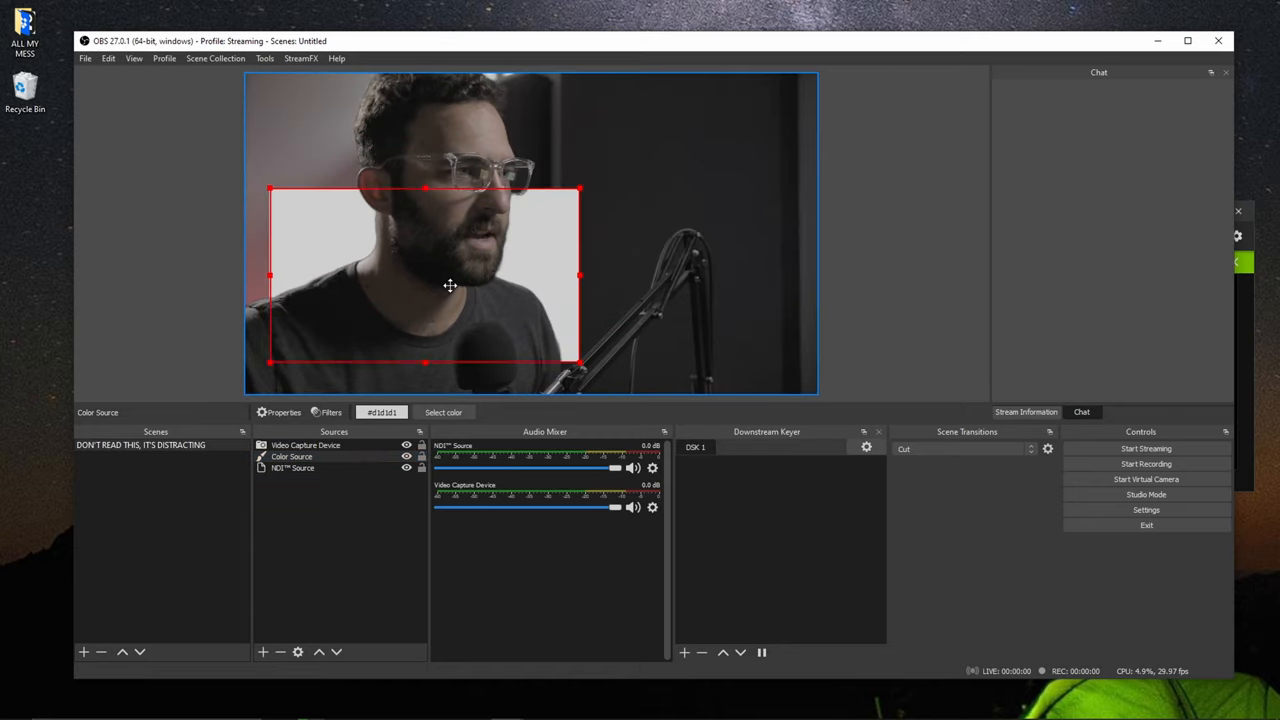
pyautogui.moveTo(282, 248); pyautogui.dragTo(472, 233)
pyautogui.click(363, 573)
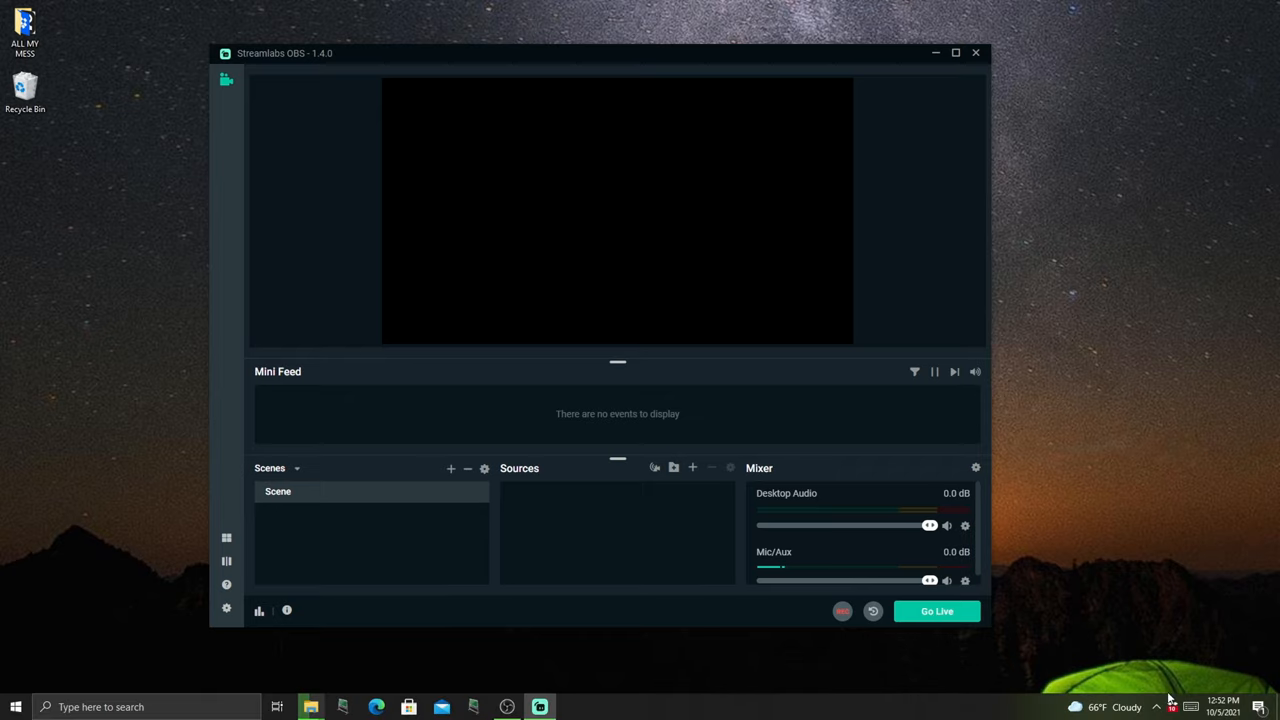
pyautogui.click(693, 468)
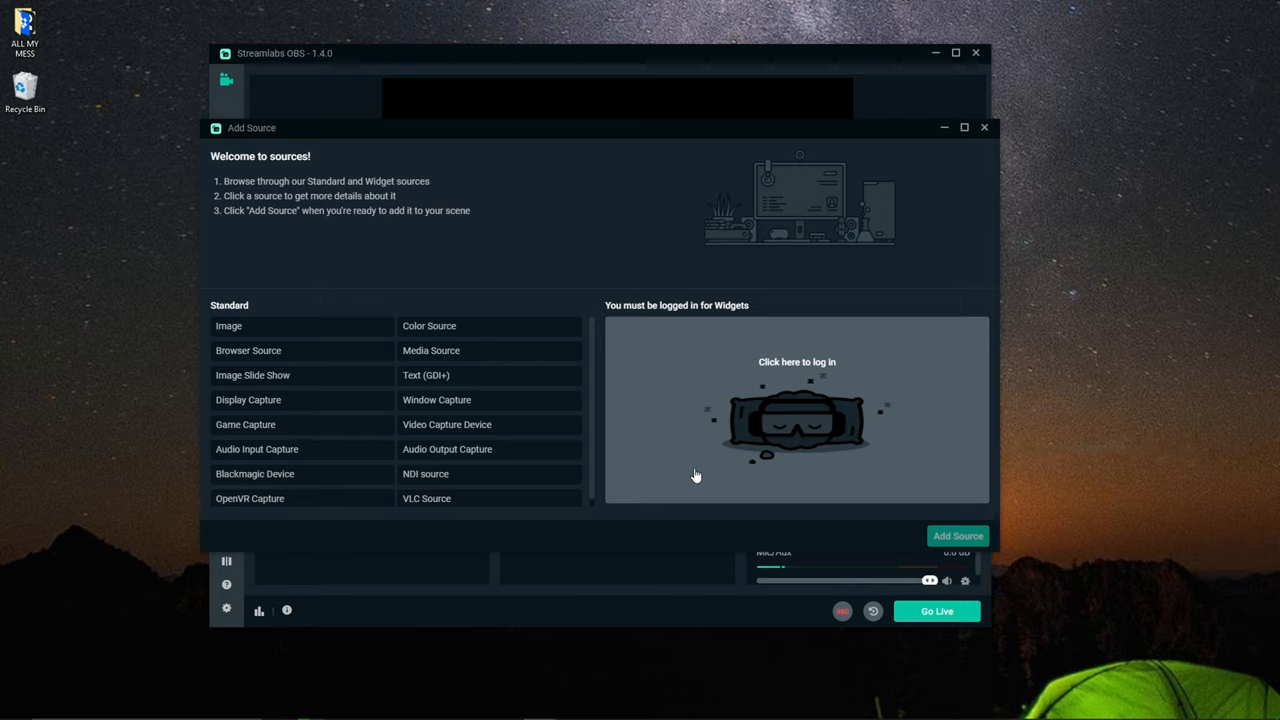
pyautogui.scroll(-1, 470, 364)
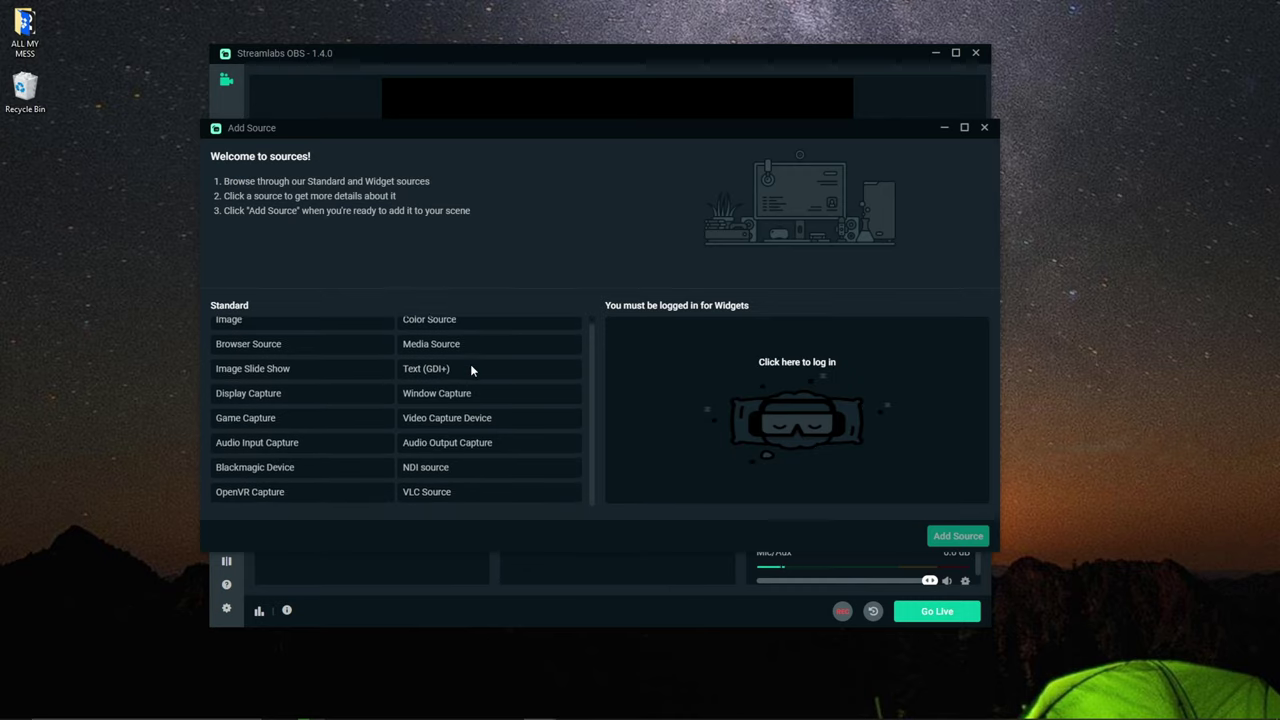
pyautogui.click(300, 467)
pyautogui.click(940, 537)
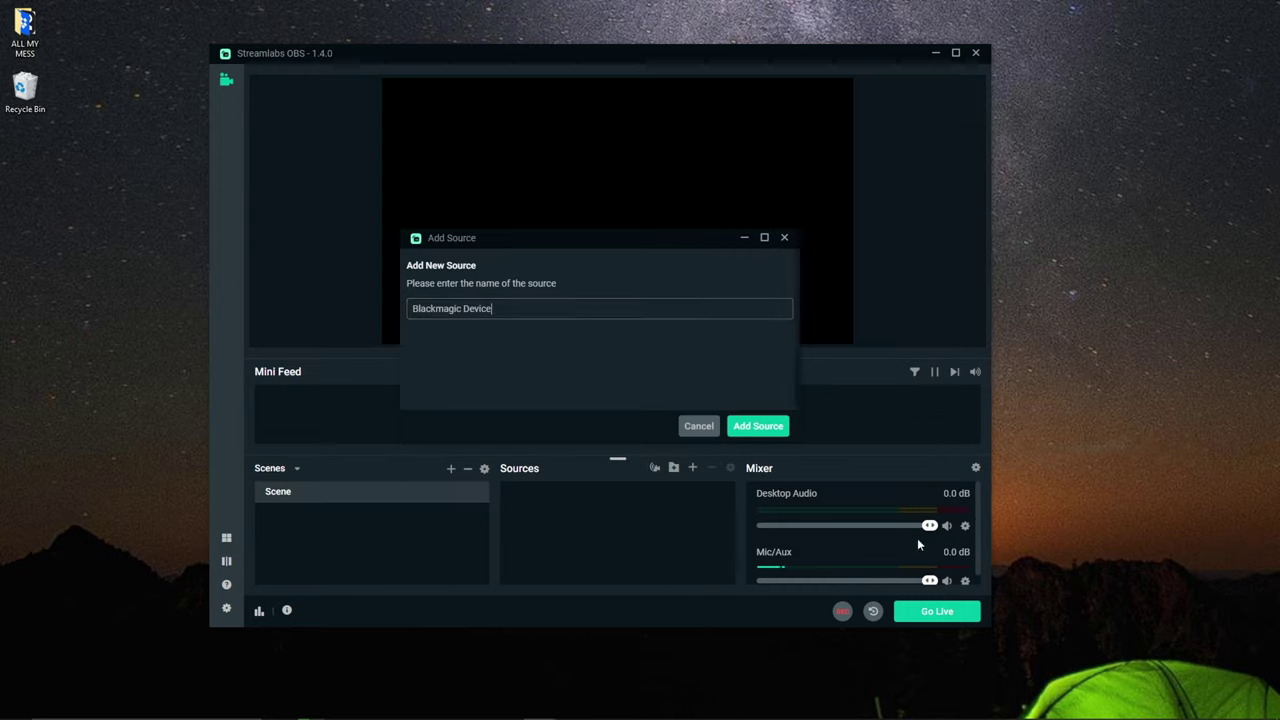
pyautogui.click(757, 428)
pyautogui.rightClick(700, 490)
pyautogui.moveTo(790, 150)
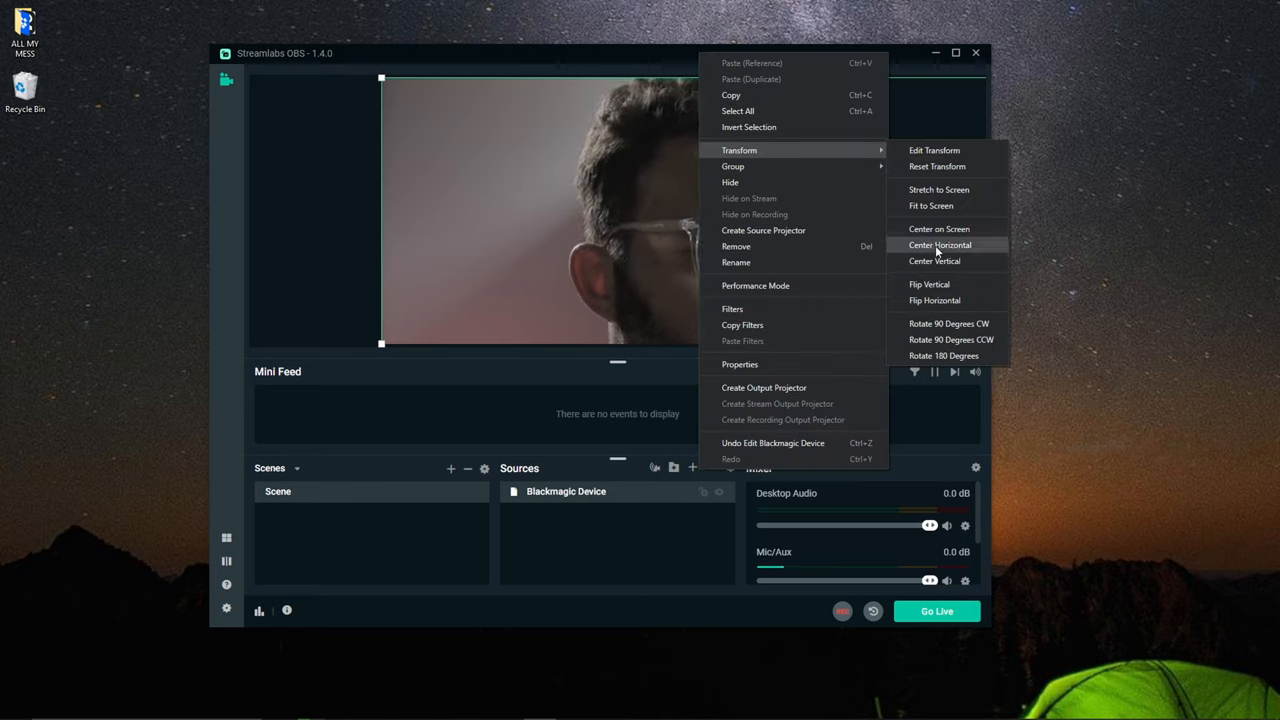
pyautogui.click(931, 206)
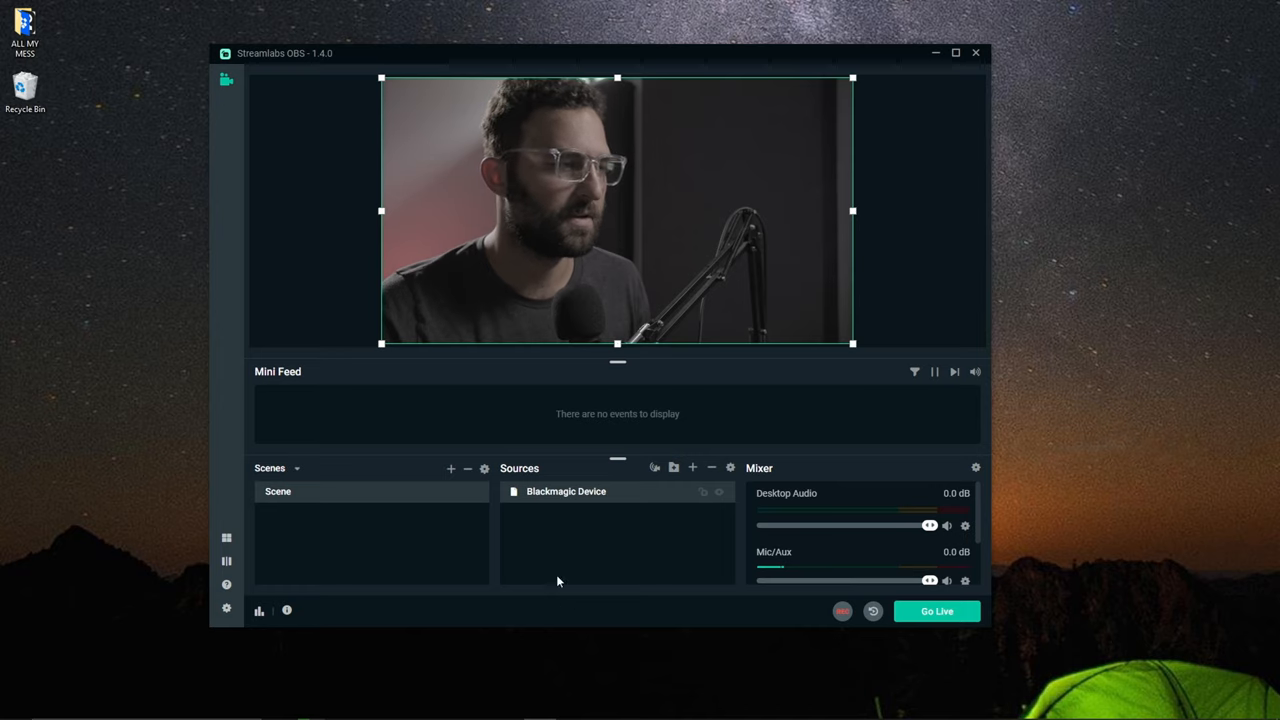
pyautogui.rightClick(566, 551)
pyautogui.click(470, 375)
pyautogui.click(348, 341)
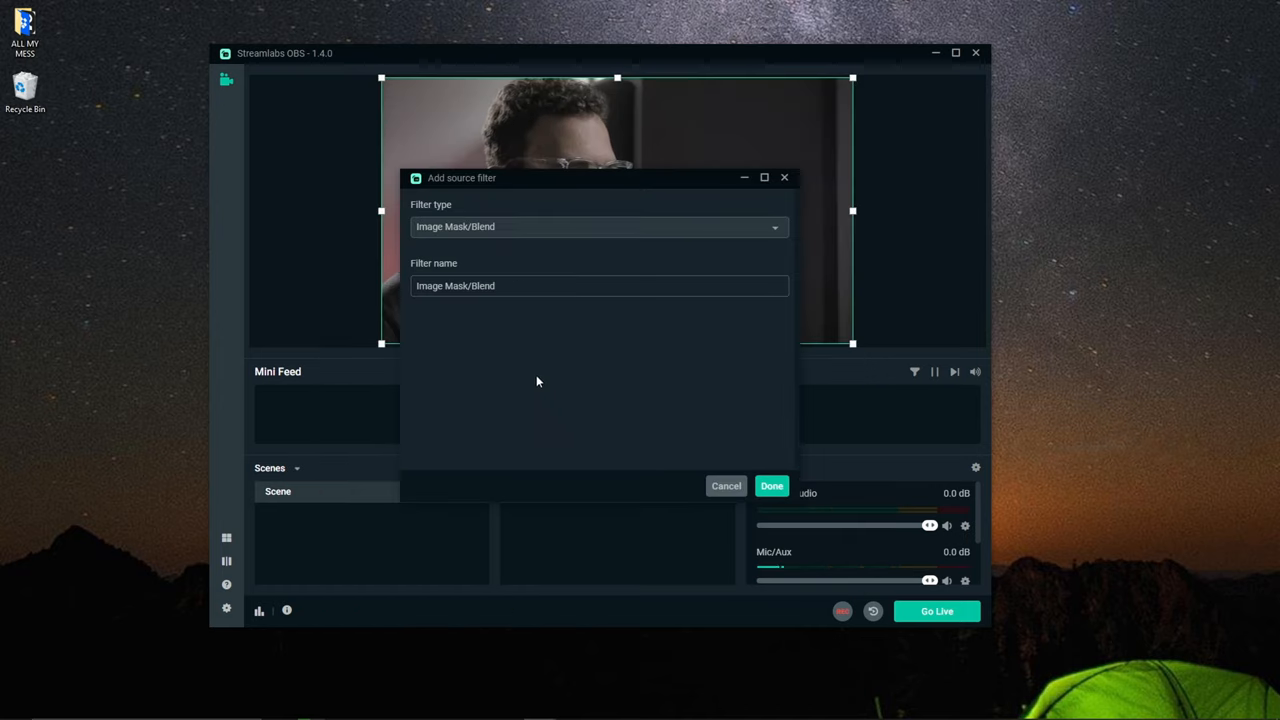
pyautogui.click(575, 226)
pyautogui.scroll(-3, 557, 317)
pyautogui.scroll(-3, 557, 317)
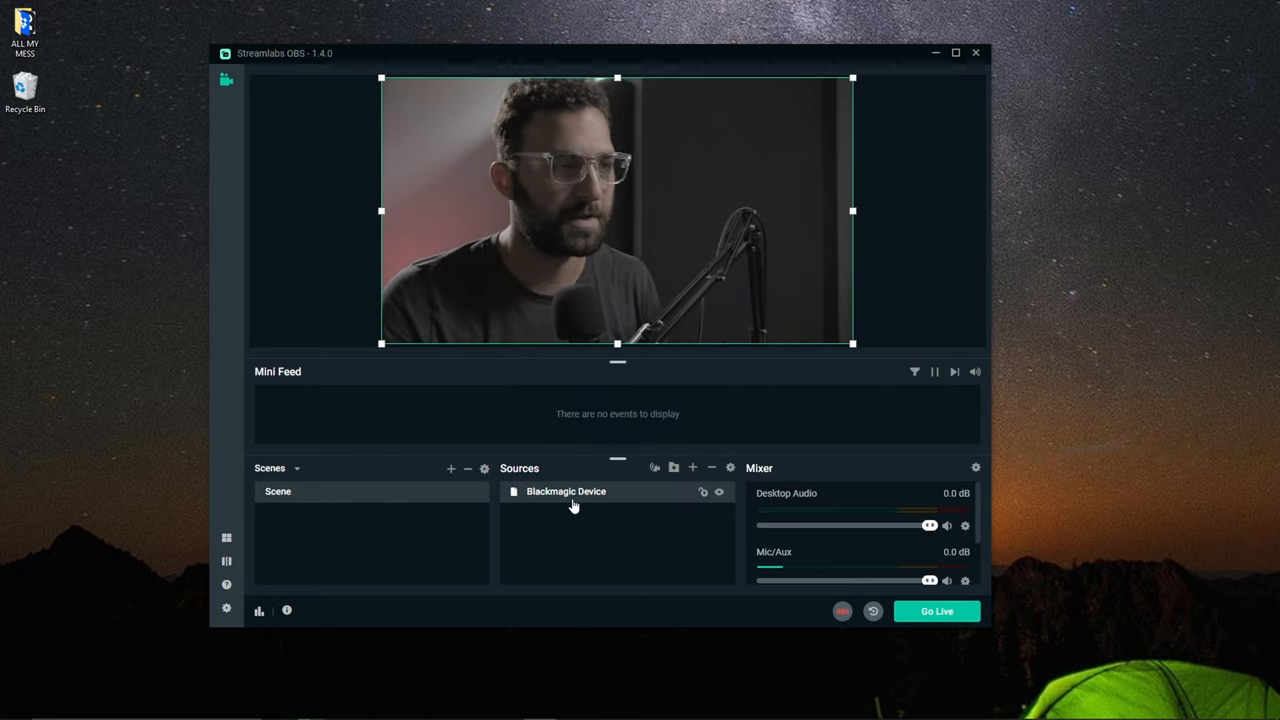
pyautogui.rightClick(573, 500)
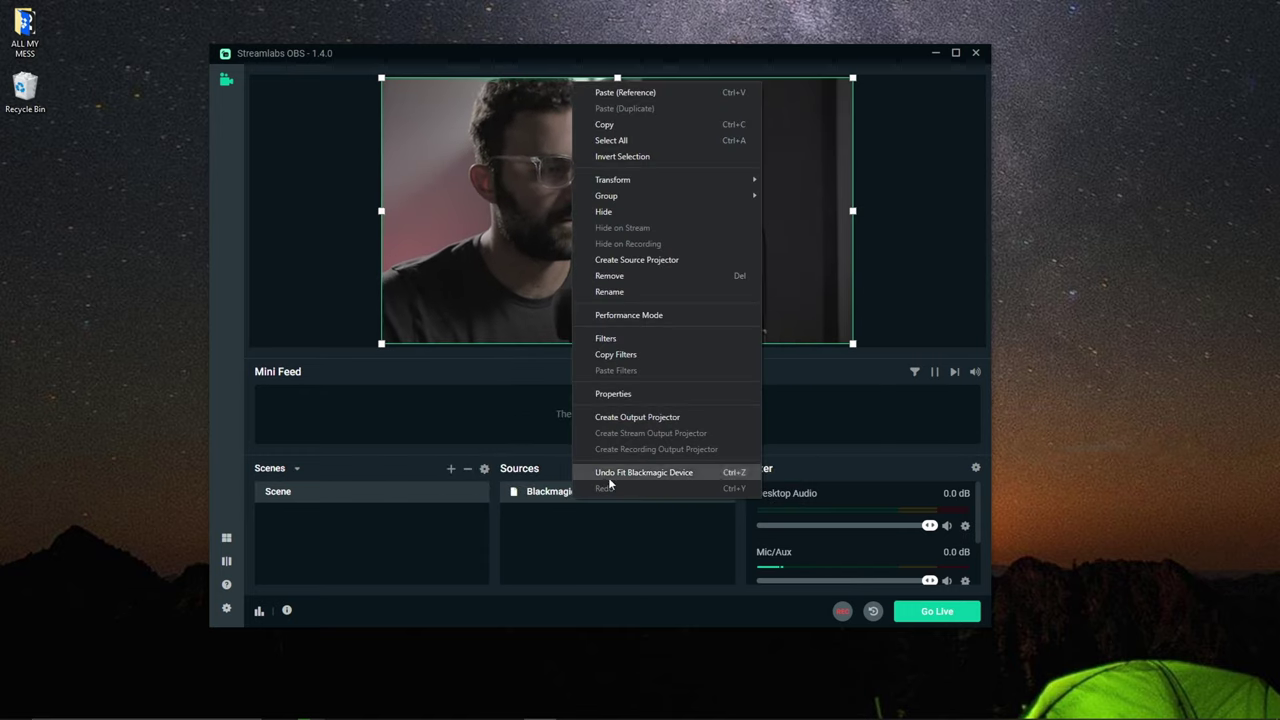
pyautogui.click(626, 276)
pyautogui.click(676, 368)
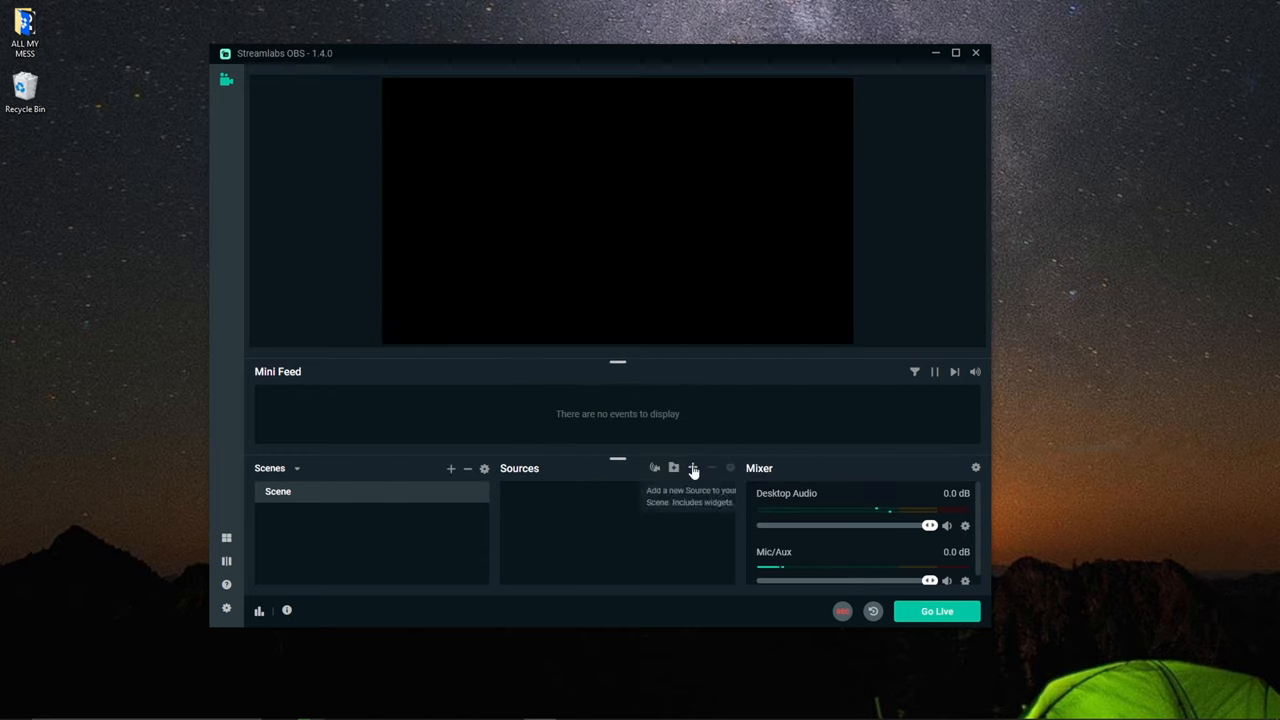
# Add an NDI source in Streamlabs OBS and fit it to the canvas.
pyautogui.click(693, 469)
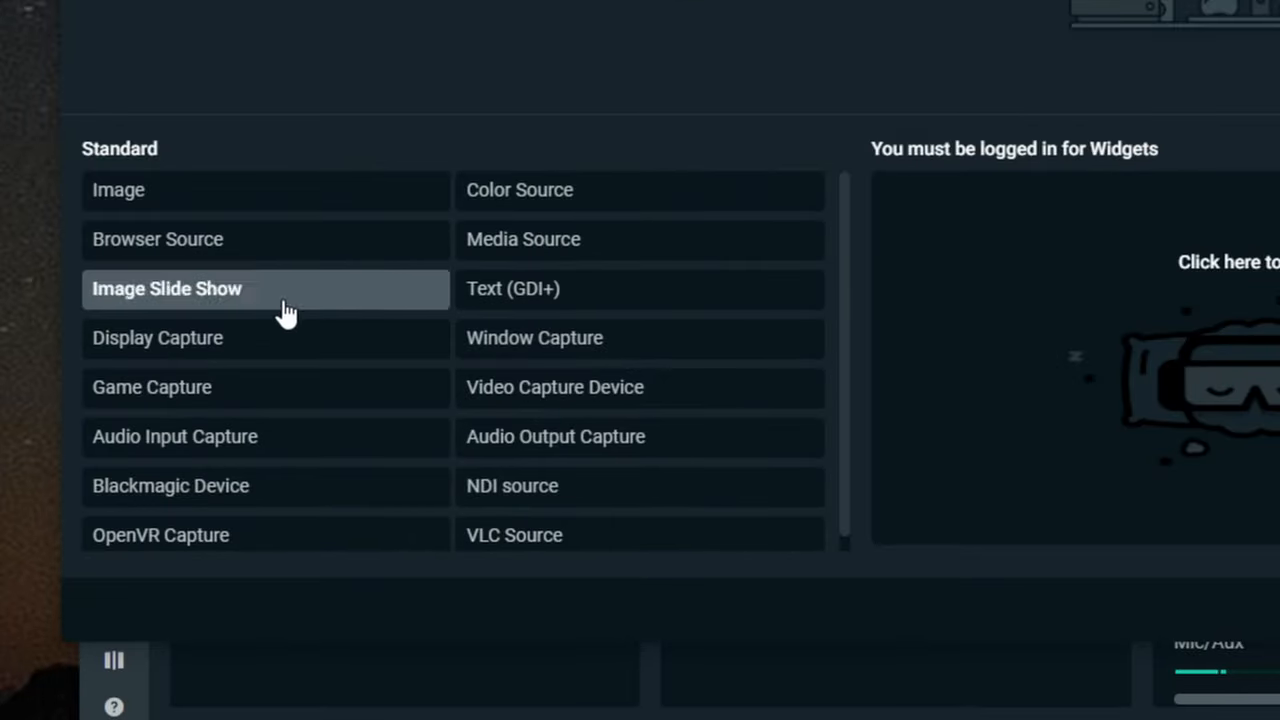
pyautogui.click(557, 488)
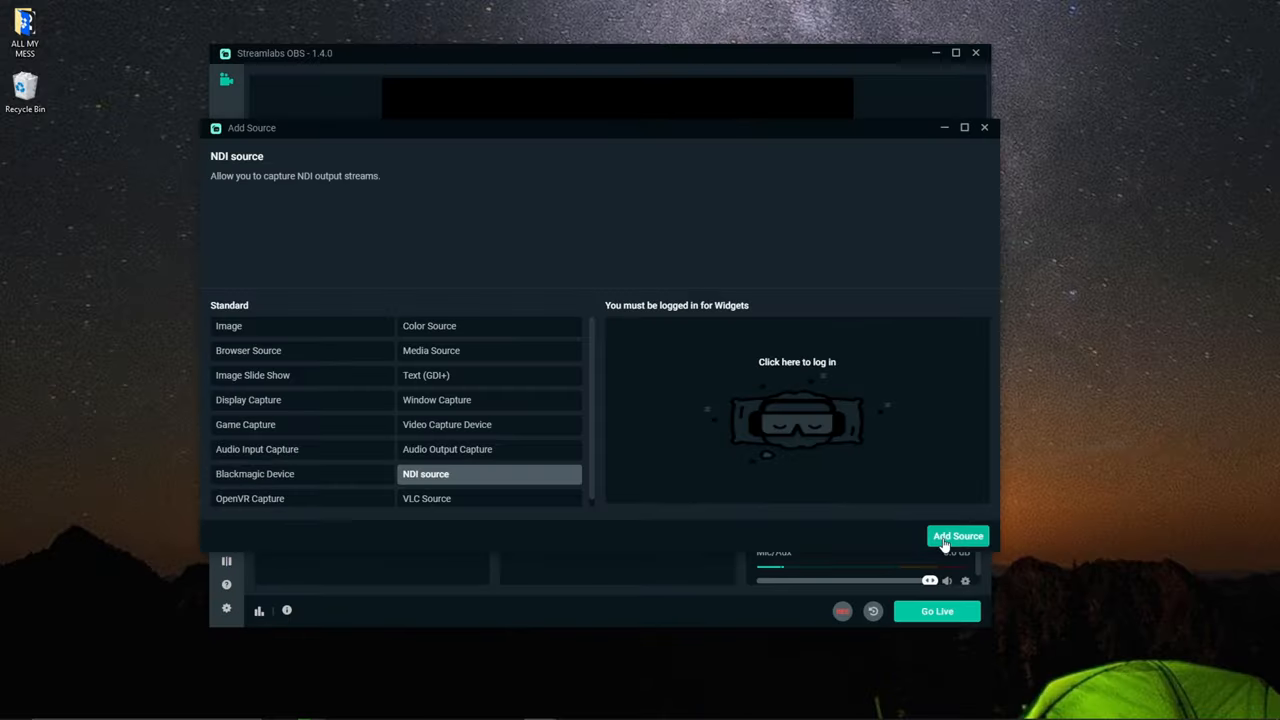
pyautogui.click(943, 538)
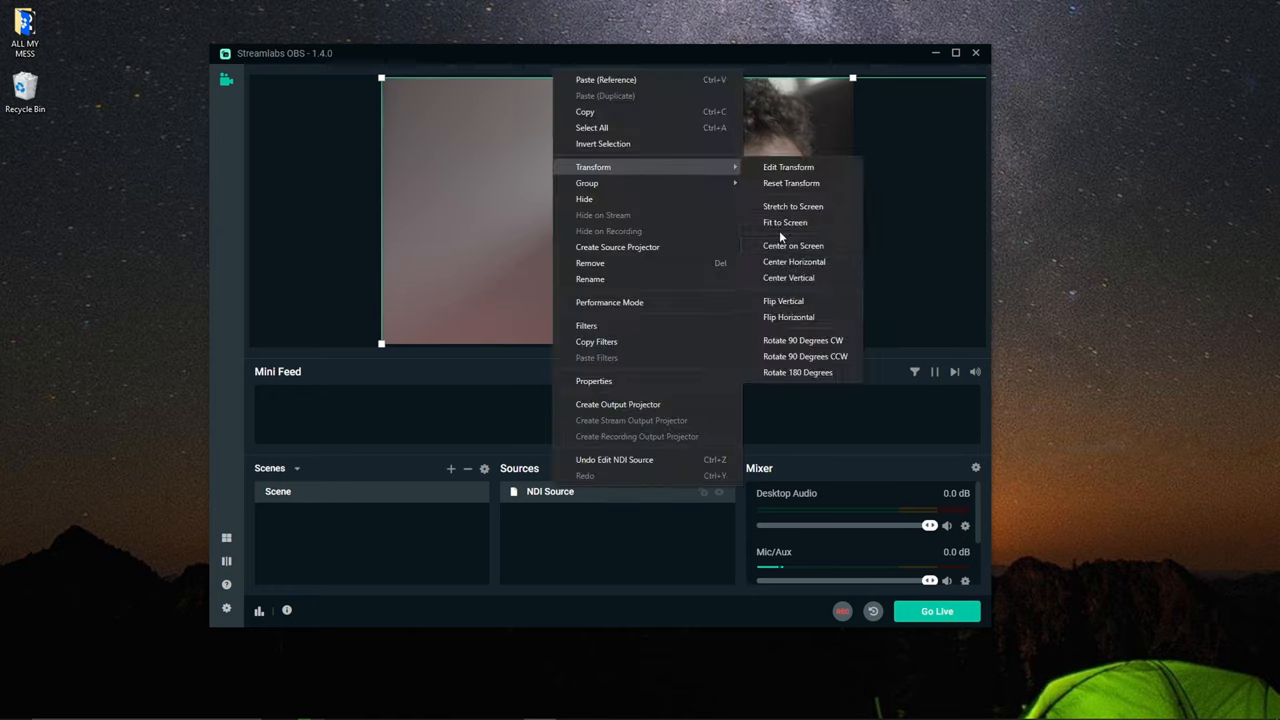
pyautogui.click(779, 226)
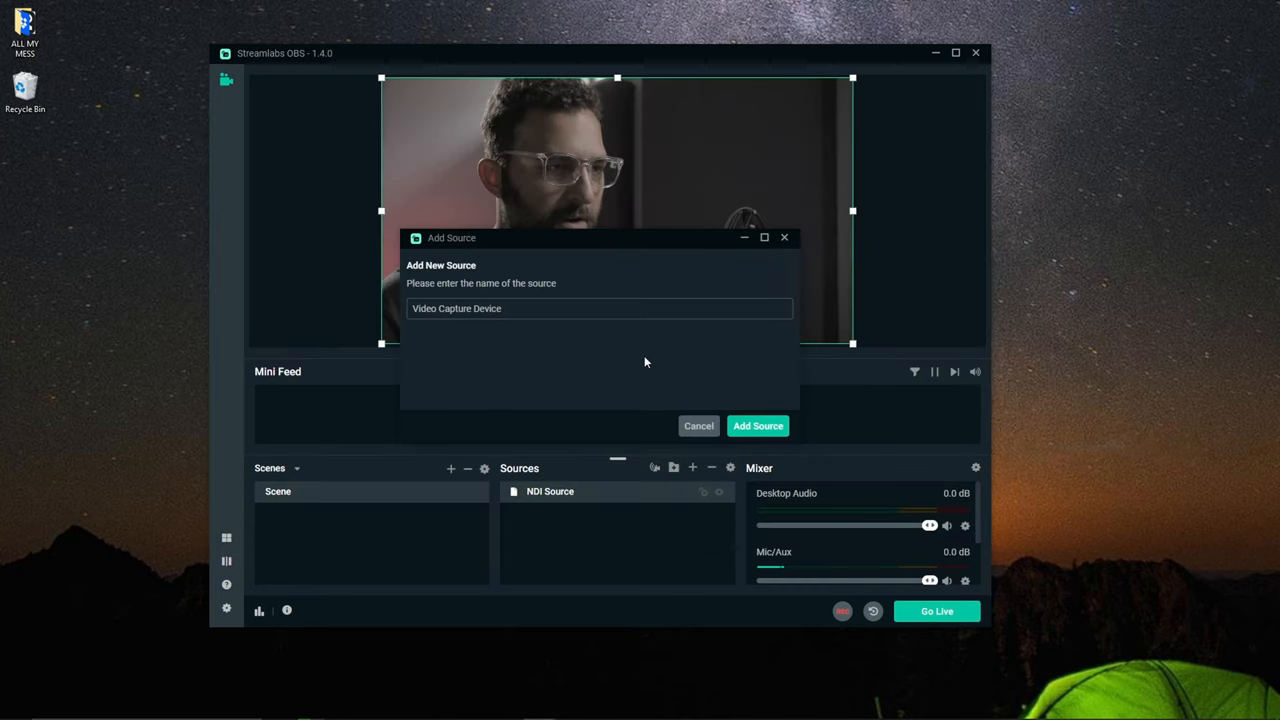
# Add a Video Capture Device set to Camera (NVIDIA Broadcast).
pyautogui.click(757, 426)
pyautogui.click(650, 243)
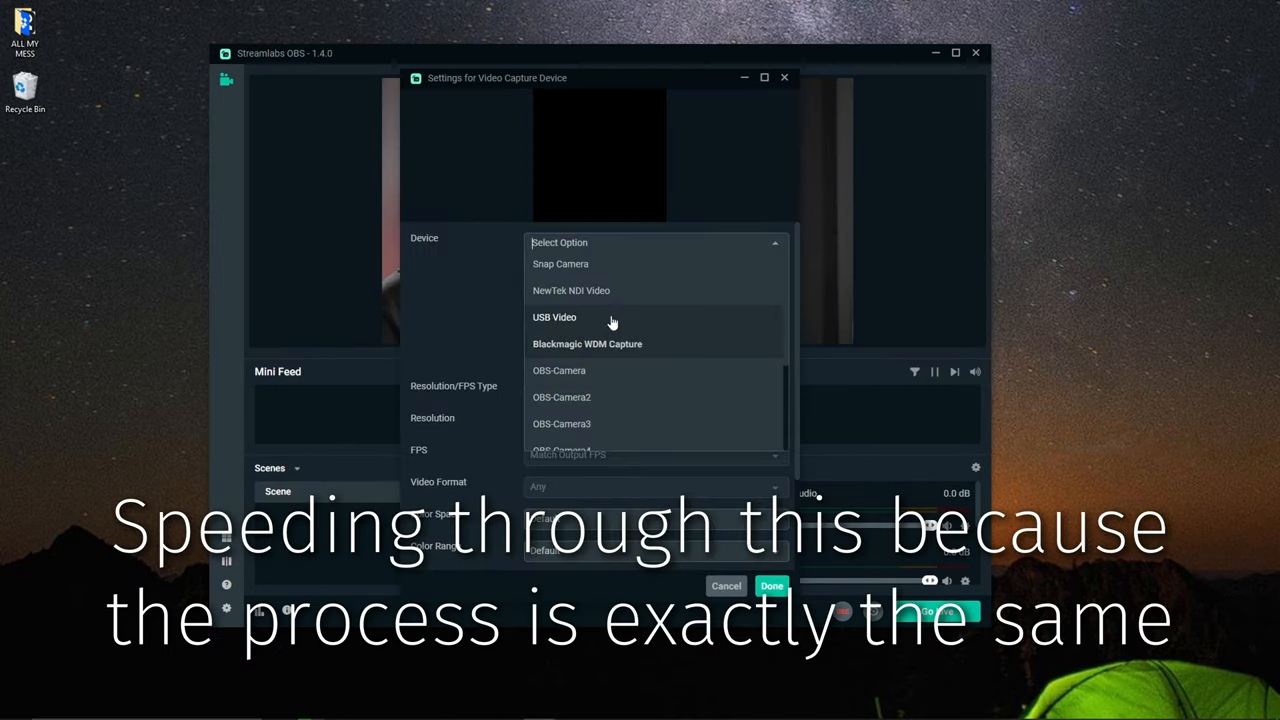
pyautogui.scroll(-2, 612, 336)
pyautogui.scroll(-1, 605, 355)
pyautogui.click(600, 362)
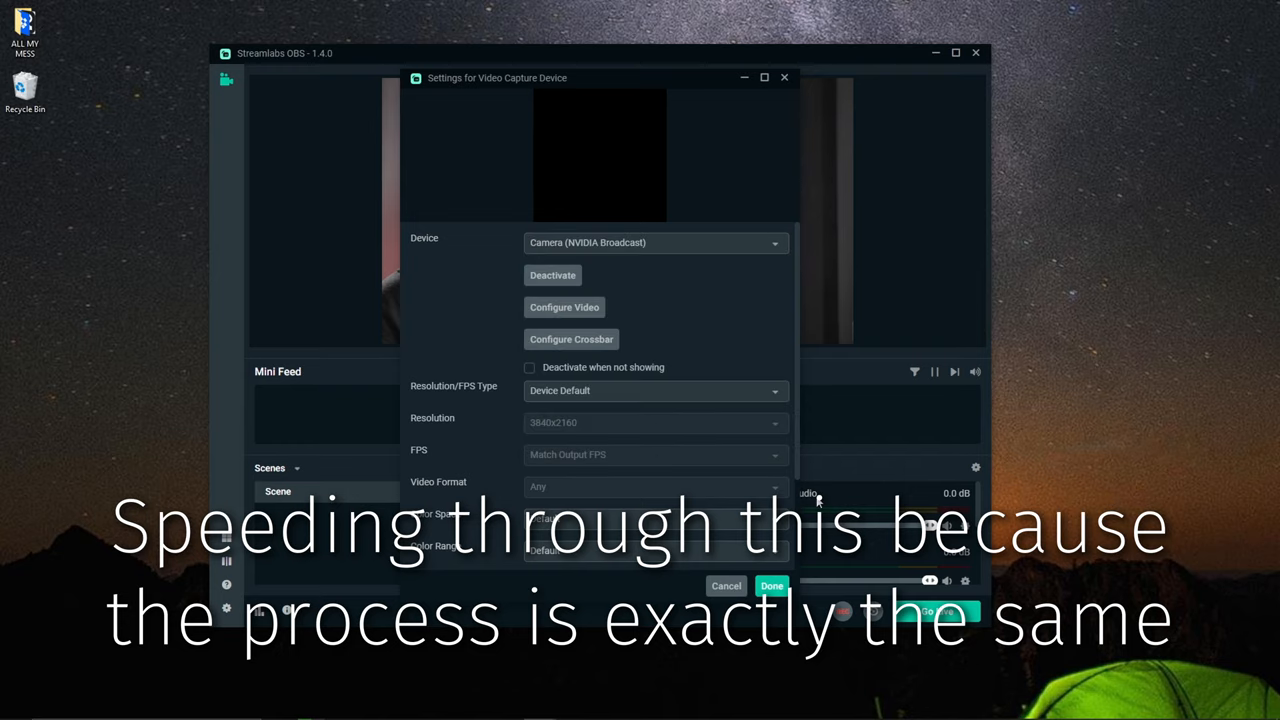
pyautogui.click(771, 586)
pyautogui.click(694, 463)
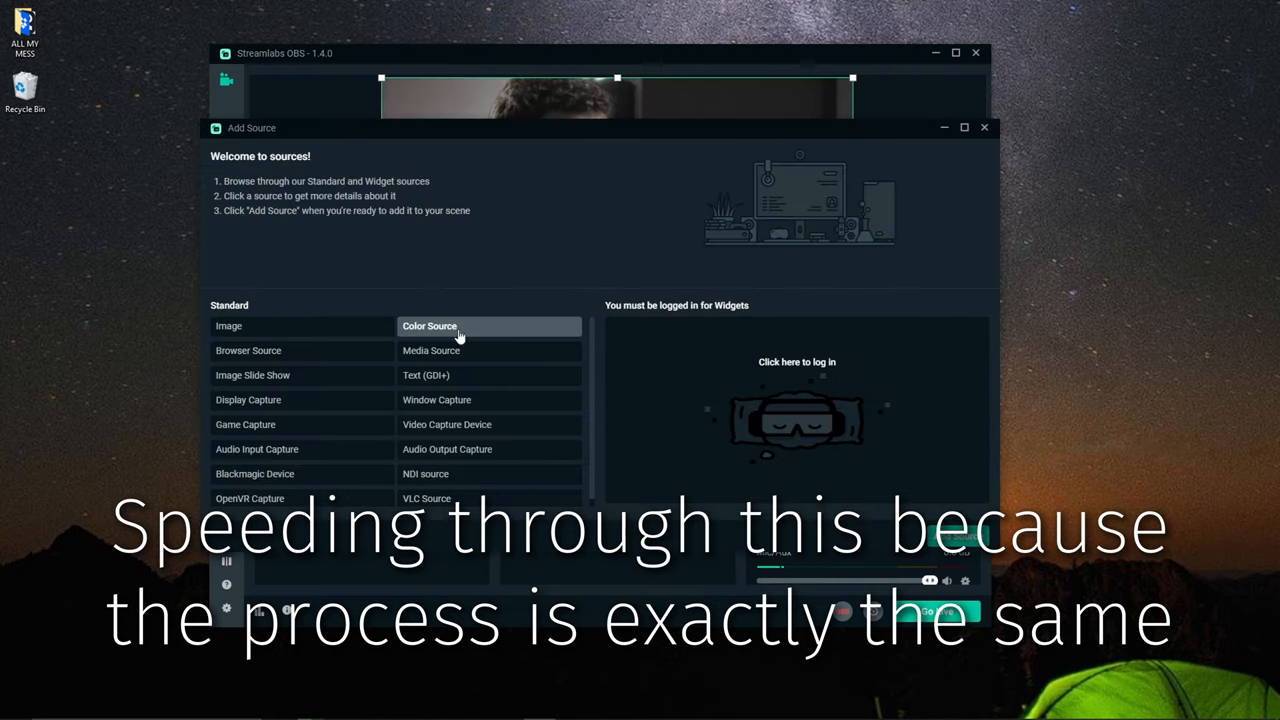
# Add a white 400 by 400 Color Source to the Streamlabs scene.
pyautogui.click(460, 337)
pyautogui.click(929, 537)
pyautogui.click(745, 426)
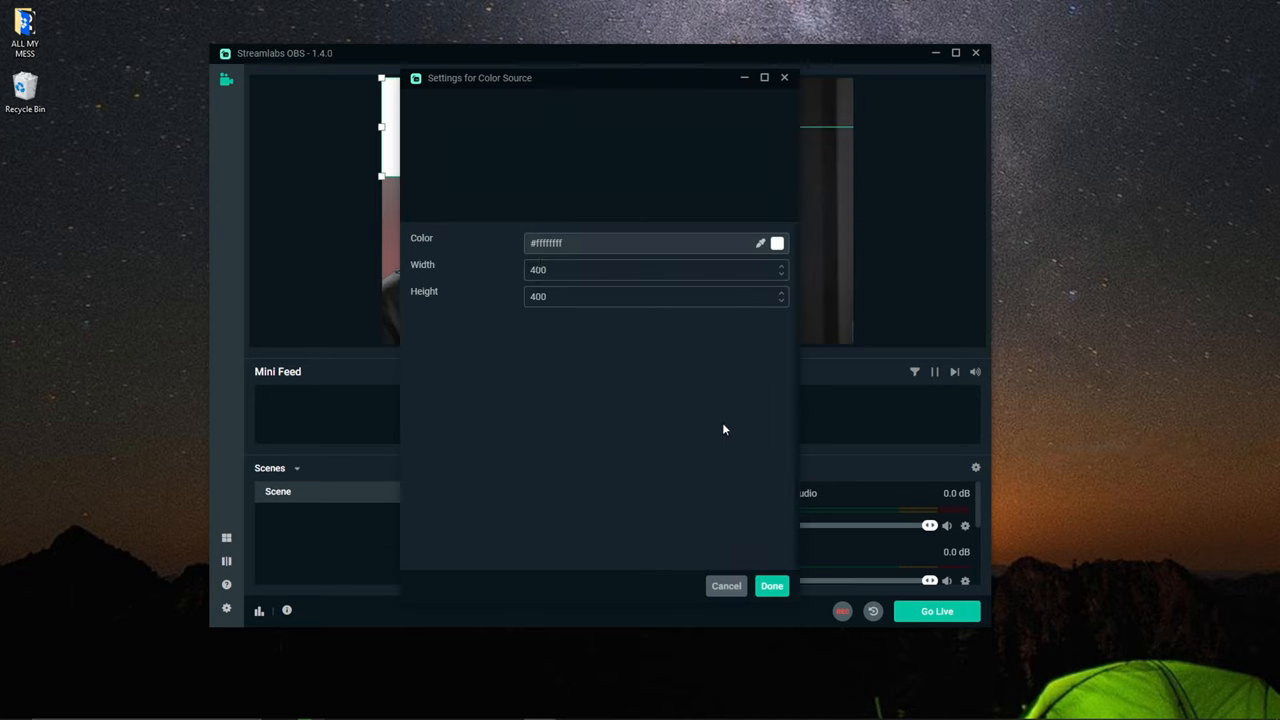
pyautogui.click(771, 586)
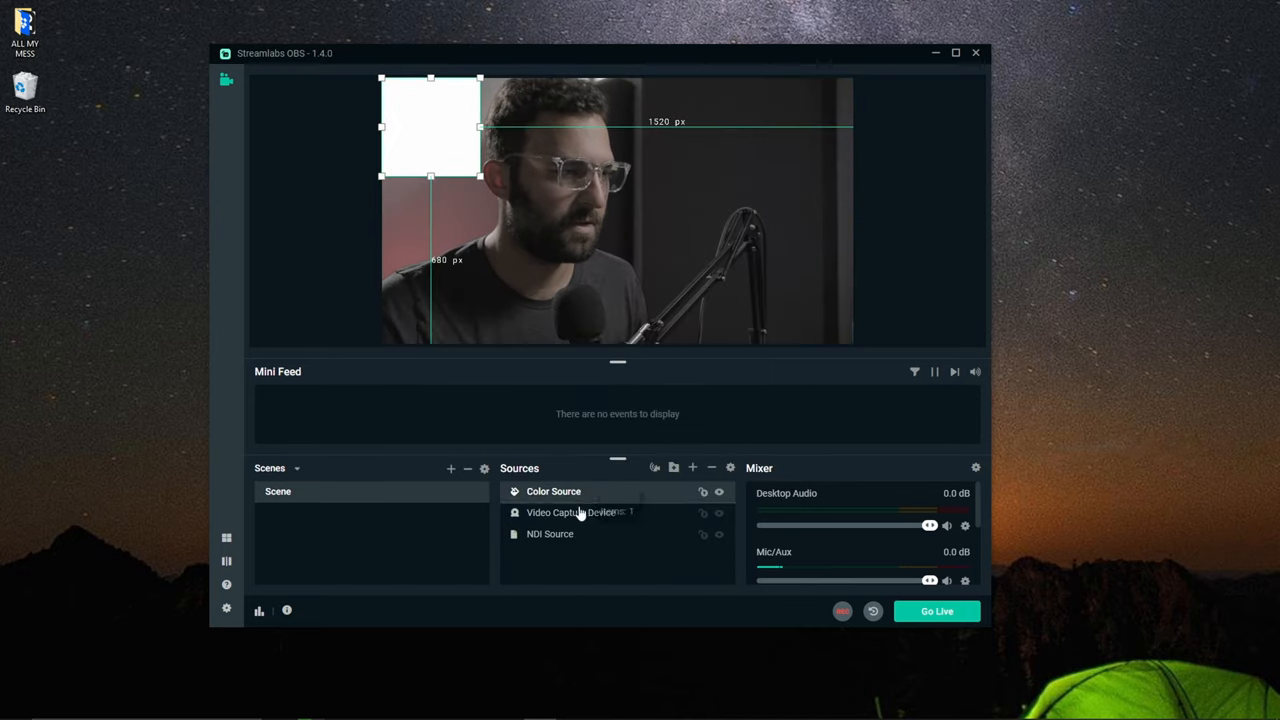
# Layer the white square below the webcam and place it over the face.
pyautogui.moveTo(577, 531); pyautogui.dragTo(577, 527)
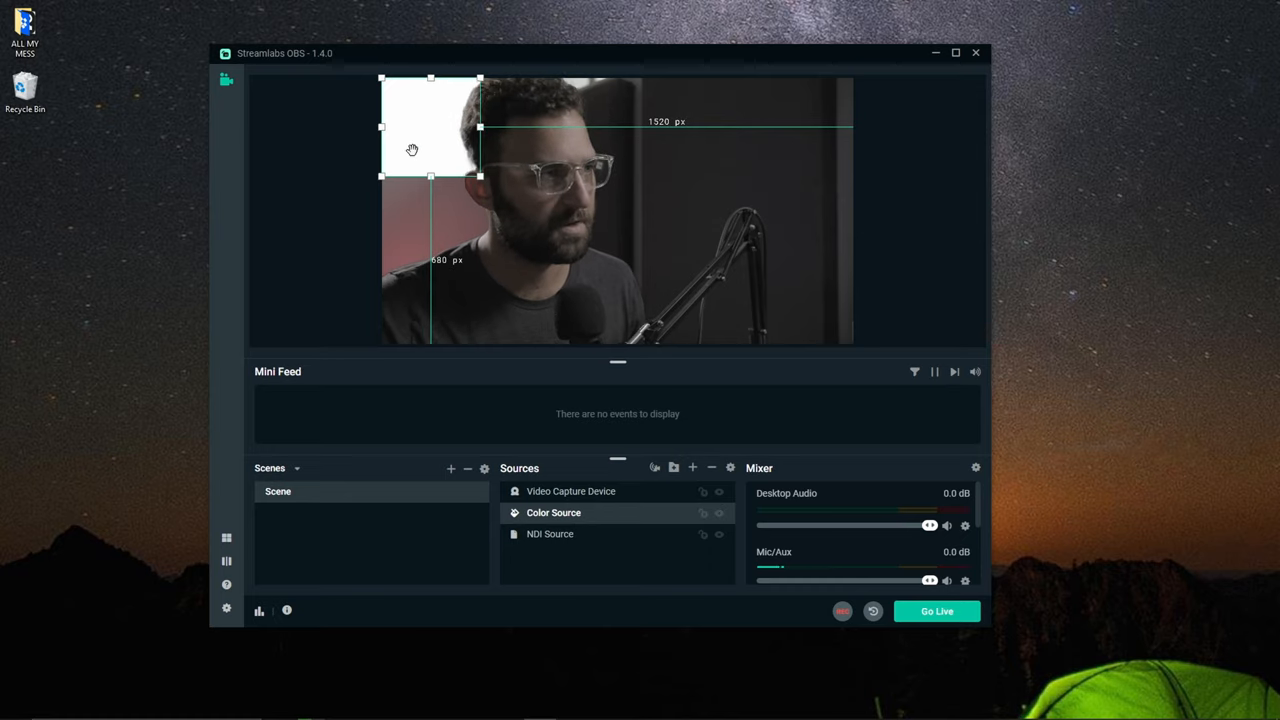
pyautogui.moveTo(430, 157); pyautogui.dragTo(629, 201)
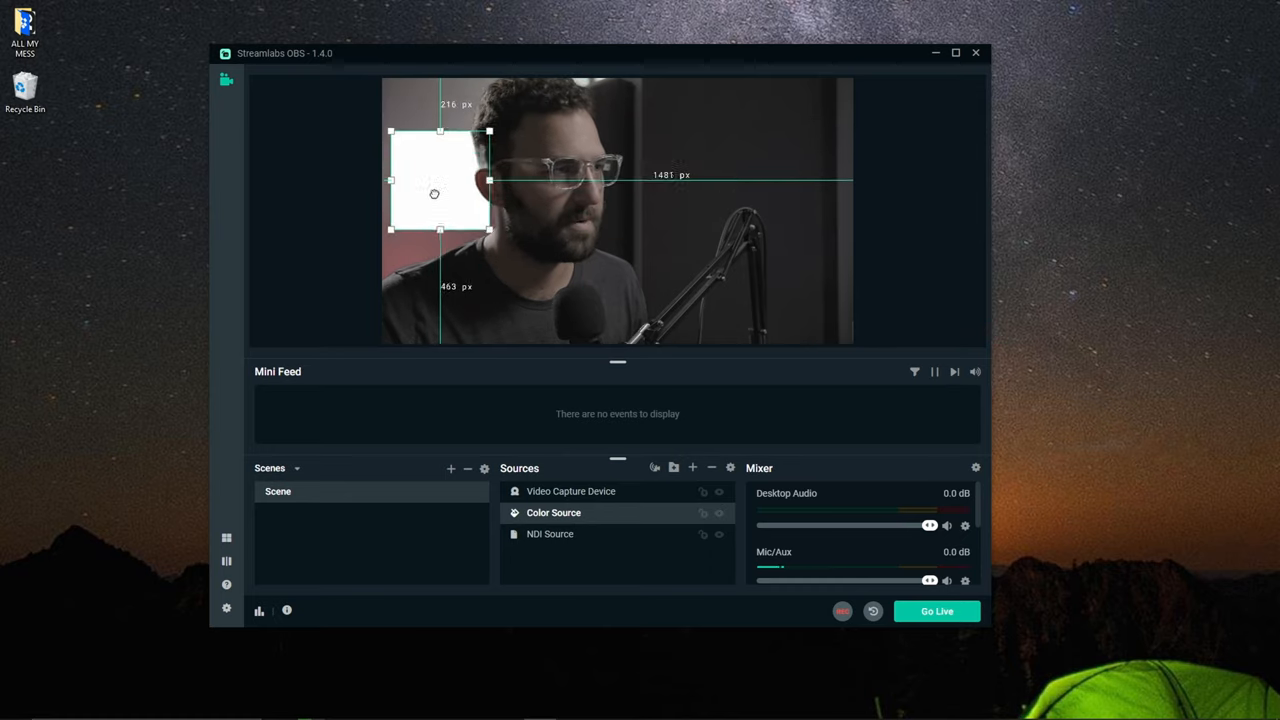
pyautogui.moveTo(629, 201); pyautogui.dragTo(522, 177)
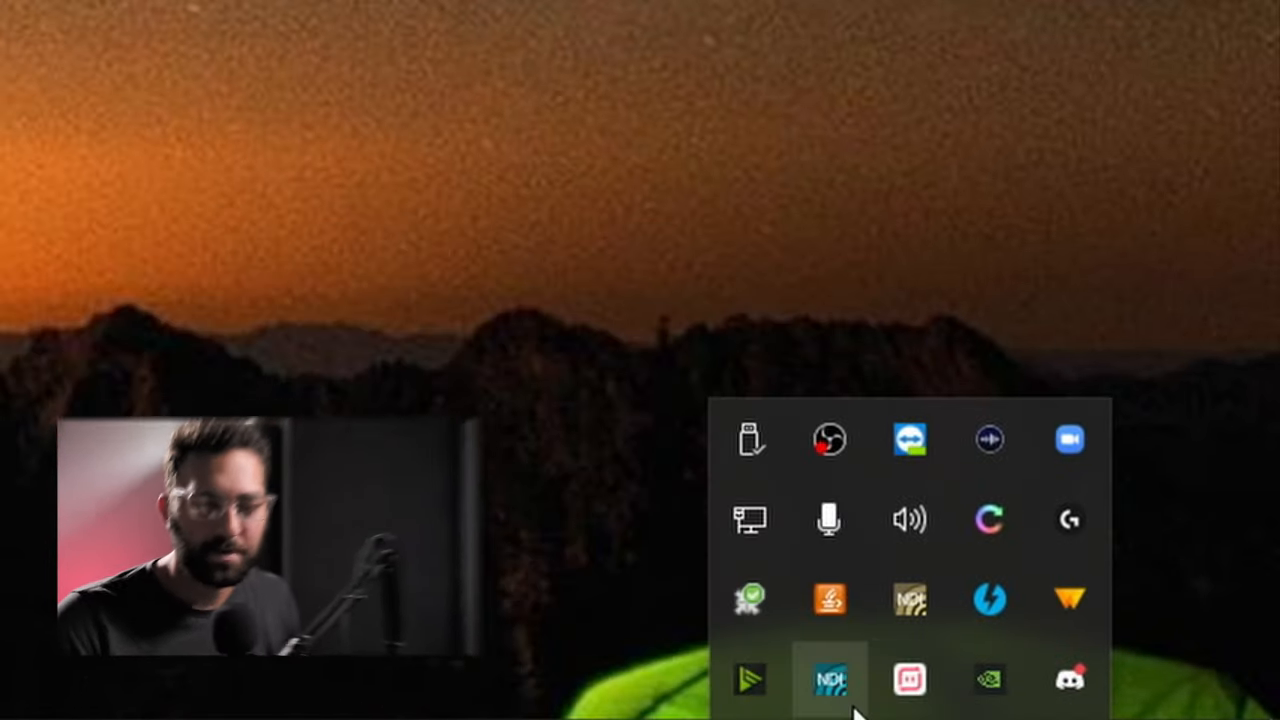
# Show the NDI Webcam Input tray source menu listing the available NDI machines and outputs.
pyautogui.rightClick(849, 700)
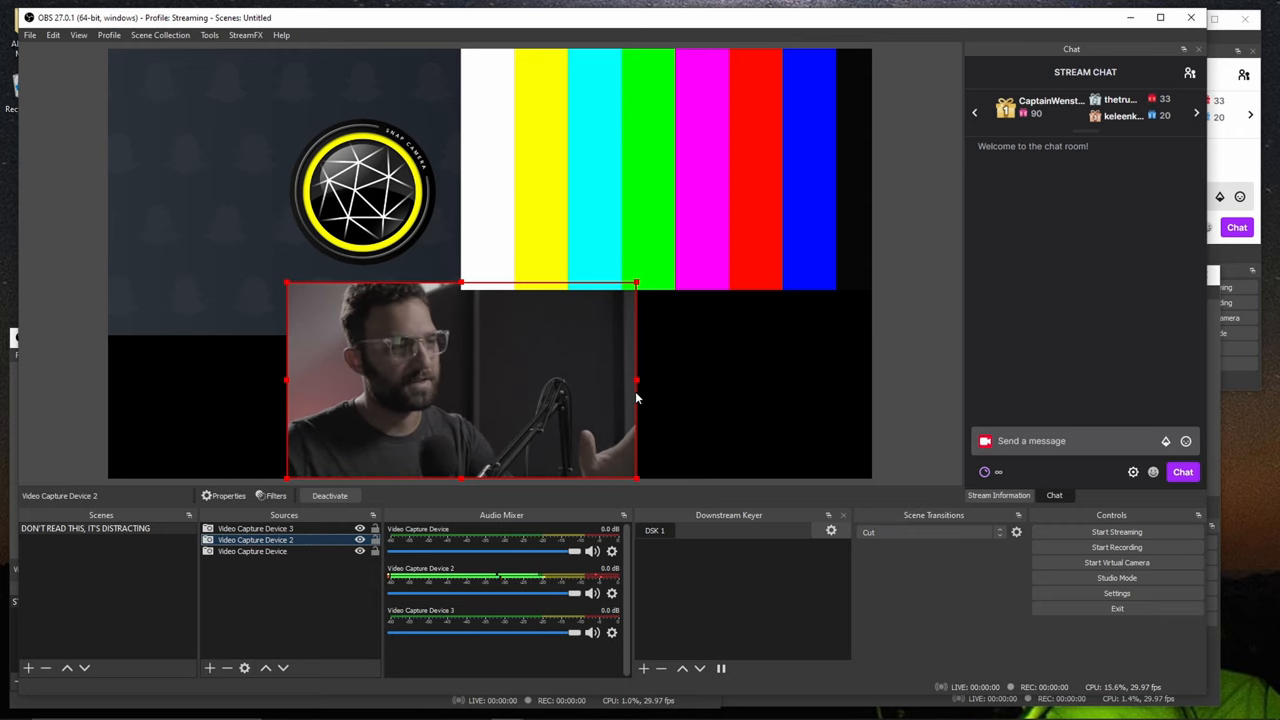
# Inspect the Dedicated NDI output filter on Video Capture Device 3.
pyautogui.rightClick(272, 527)
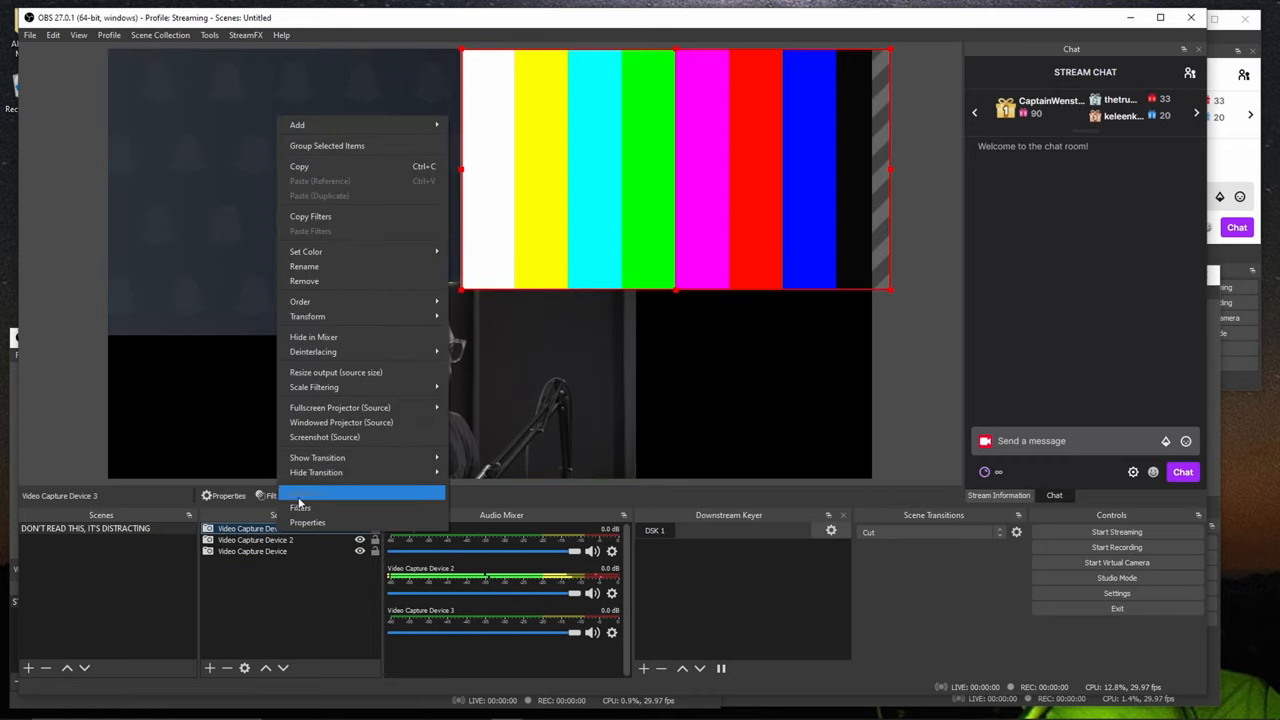
pyautogui.click(300, 492)
pyautogui.click(385, 389)
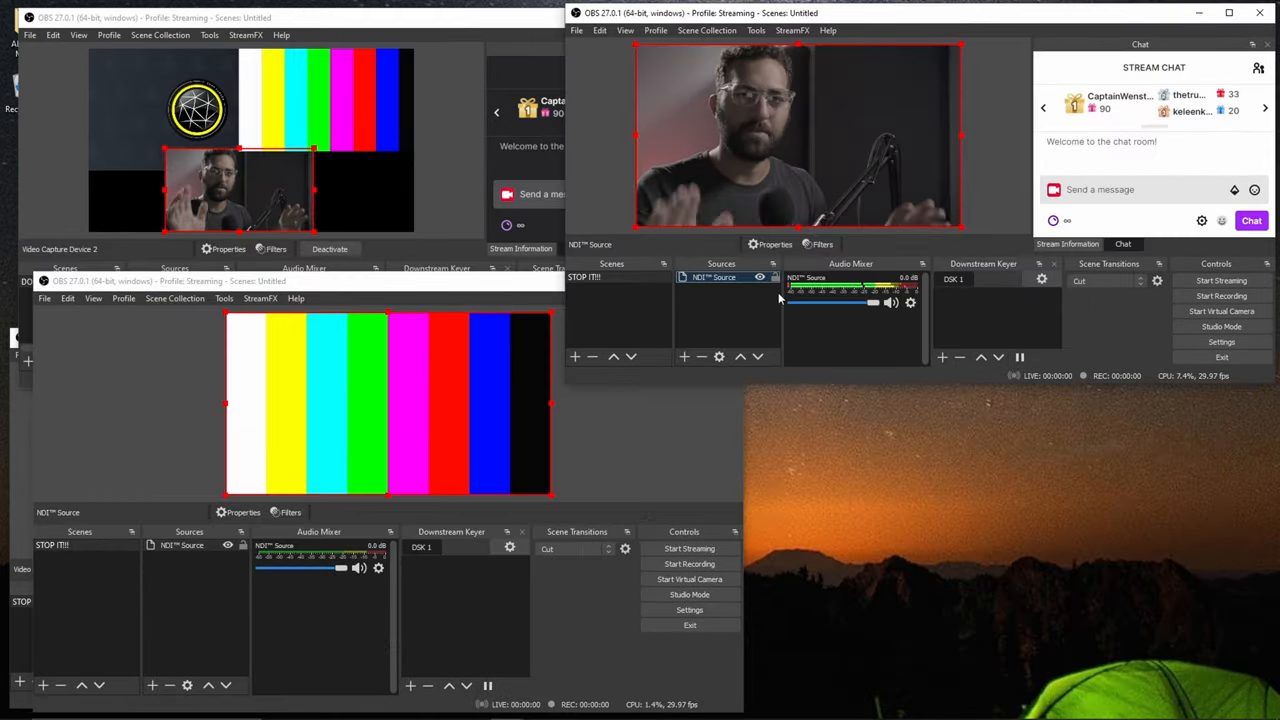
# Check both NDI Source properties: upper window pulls Dedicated NDI Output 2, lower pulls Dedicated NDI Output.
pyautogui.rightClick(727, 278)
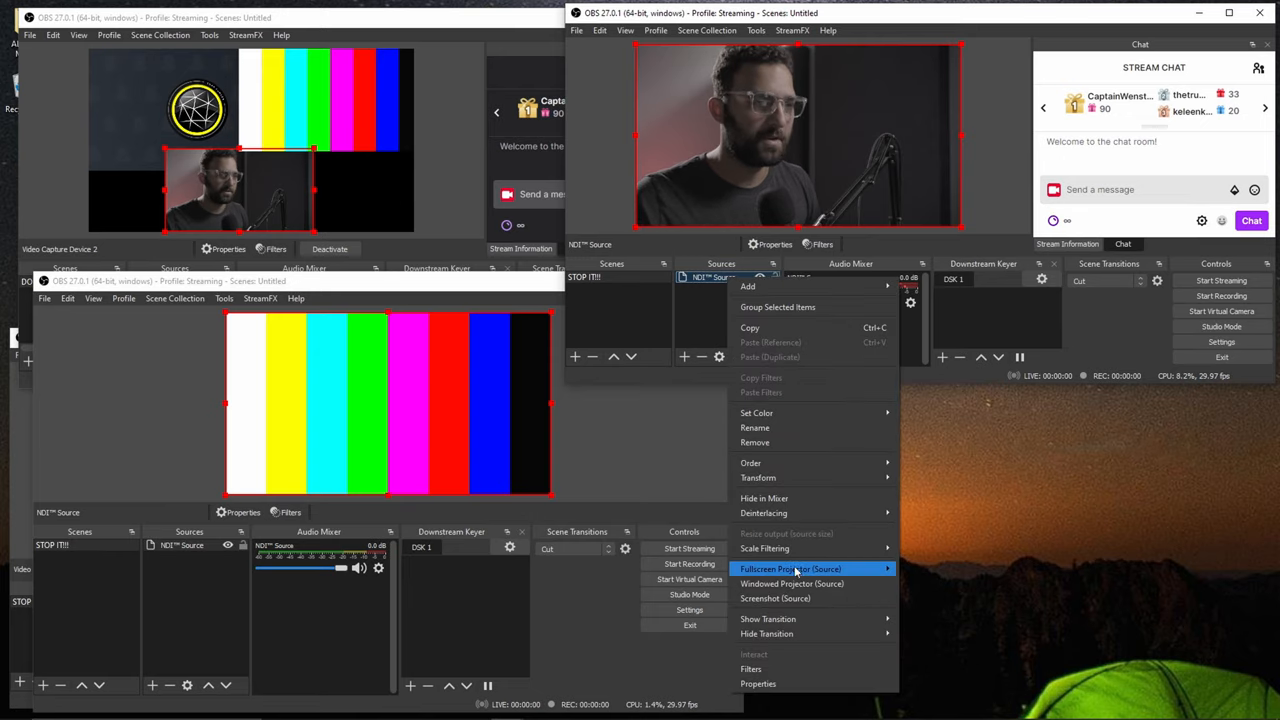
pyautogui.click(779, 684)
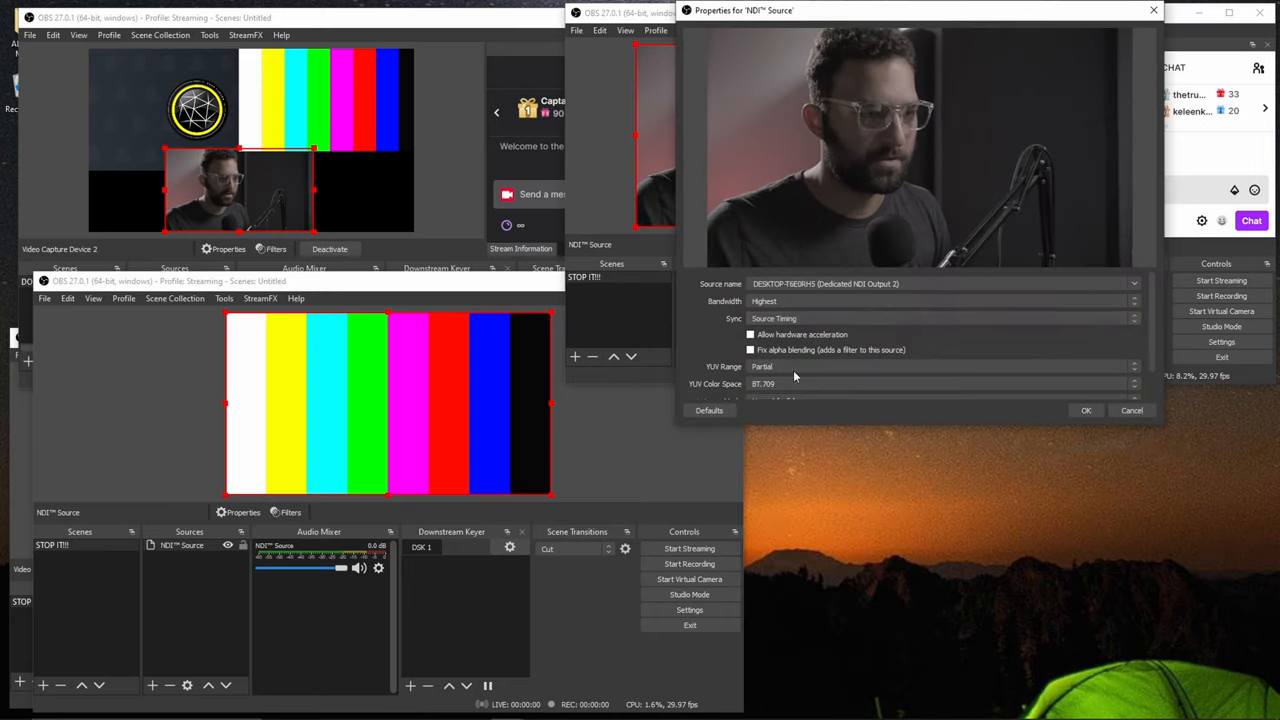
pyautogui.click(1131, 410)
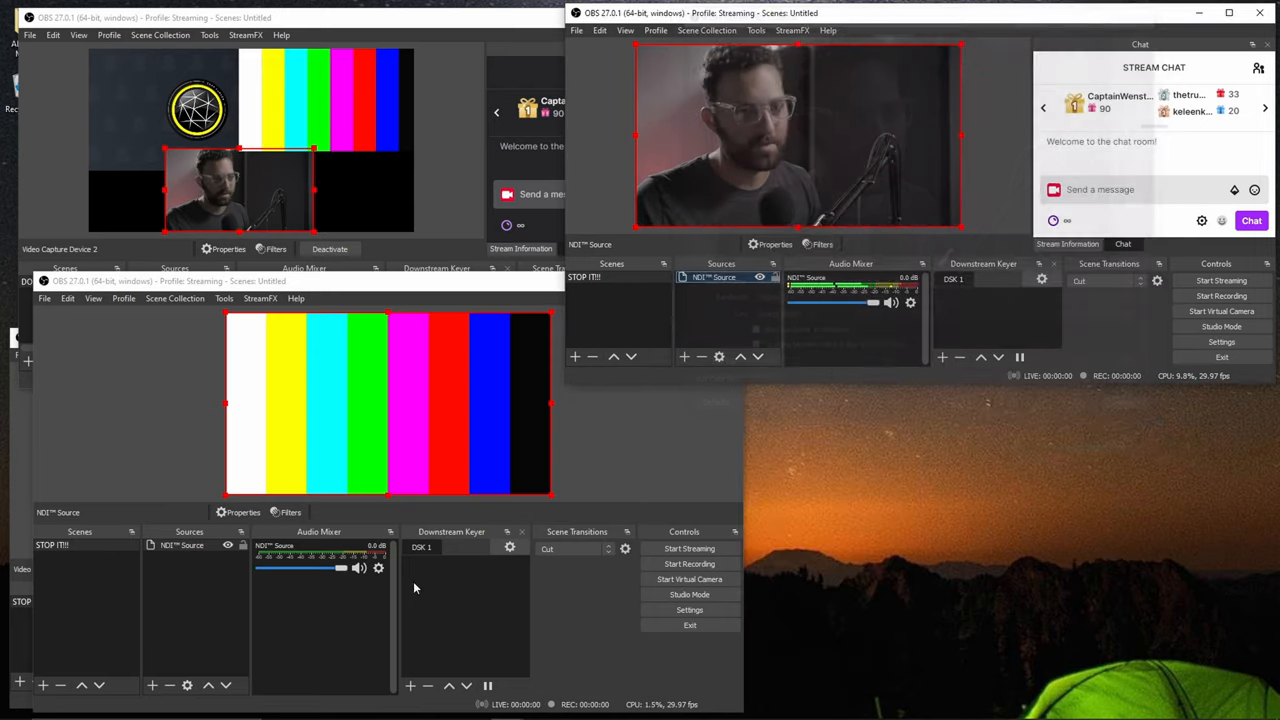
pyautogui.rightClick(185, 545)
pyautogui.click(255, 538)
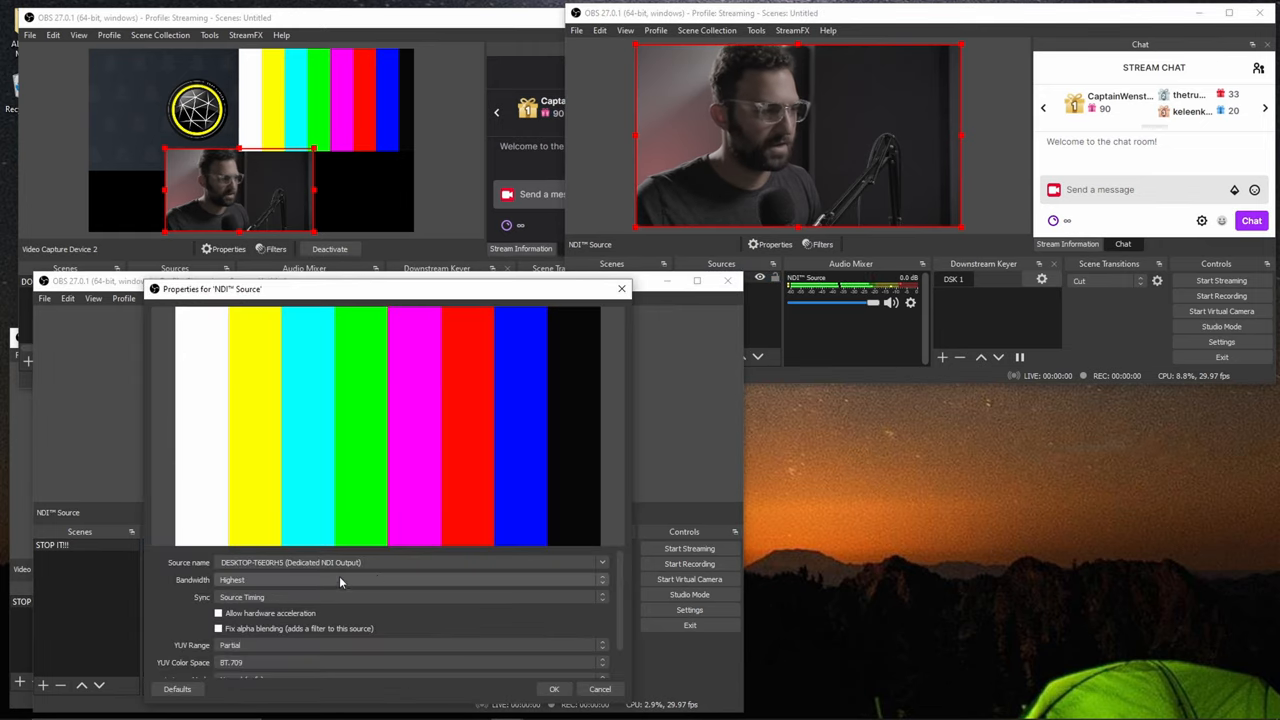
pyautogui.click(600, 690)
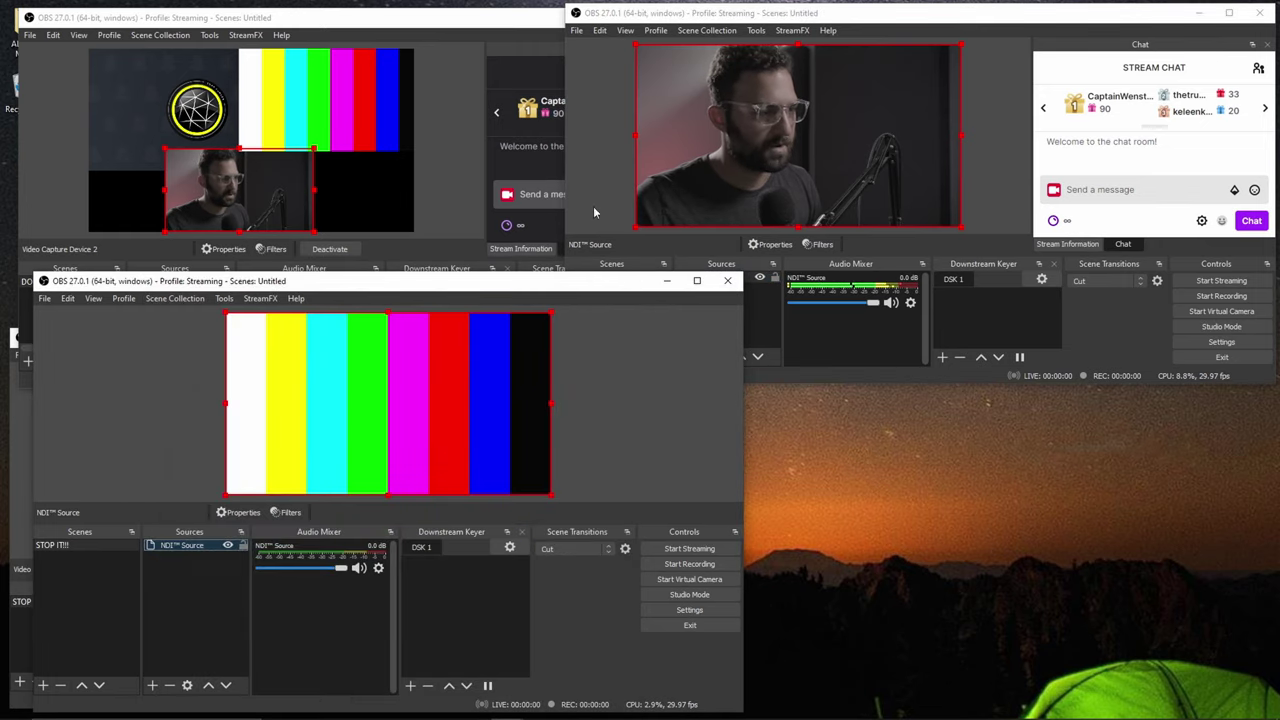
# Open the VirtualCam output settings from the lower OBS window's Tools menu.
pyautogui.click(225, 298)
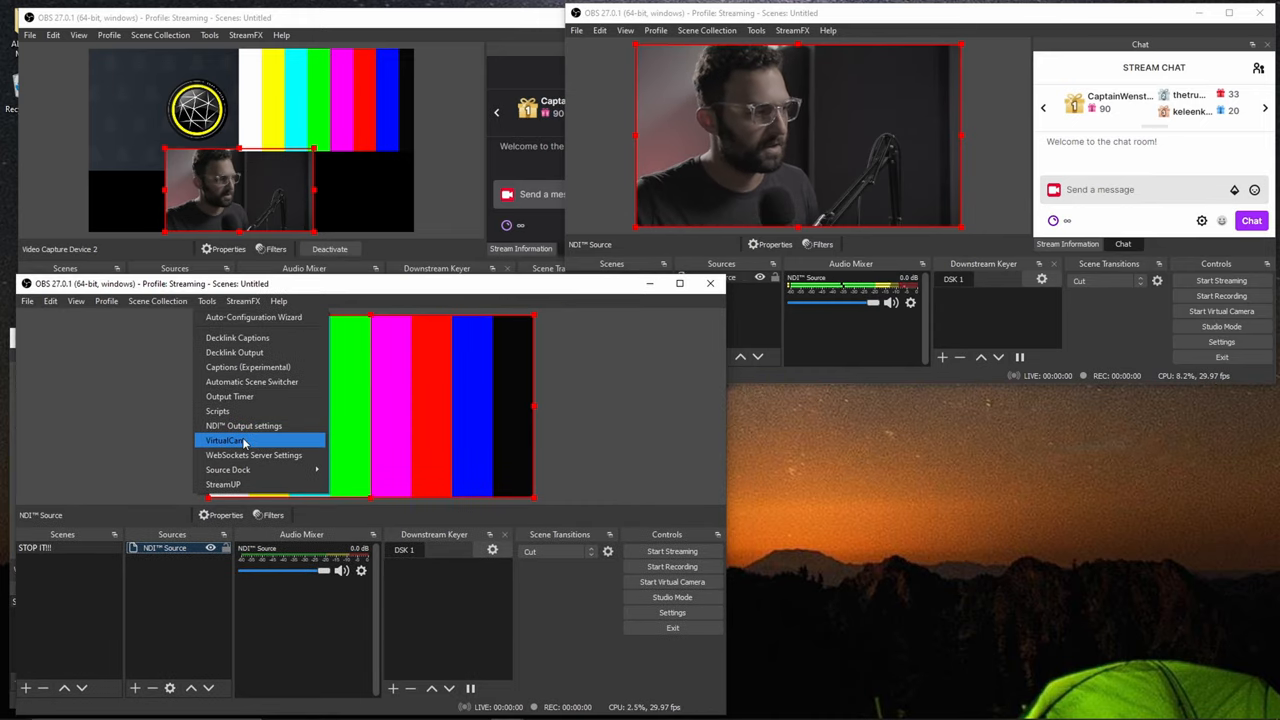
pyautogui.click(271, 439)
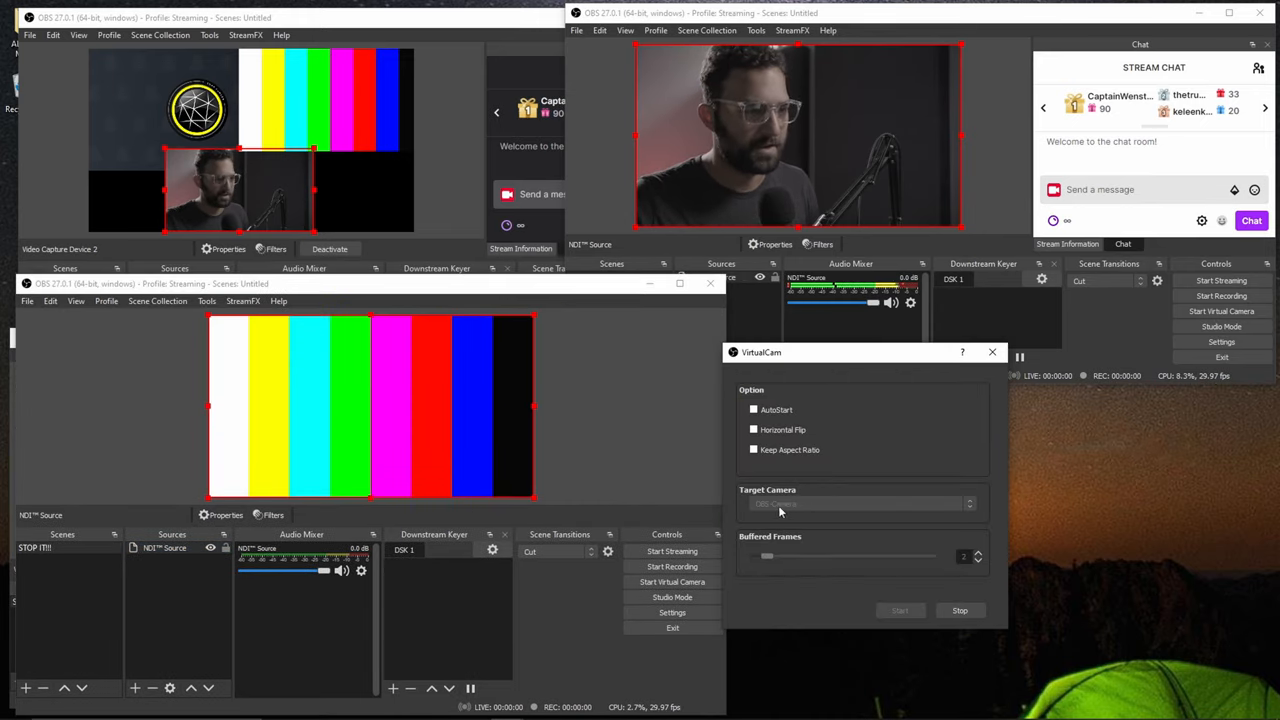
# Open the VirtualCam settings in the top-right OBS window and reposition the capturing window.
pyautogui.click(664, 8)
pyautogui.click(756, 30)
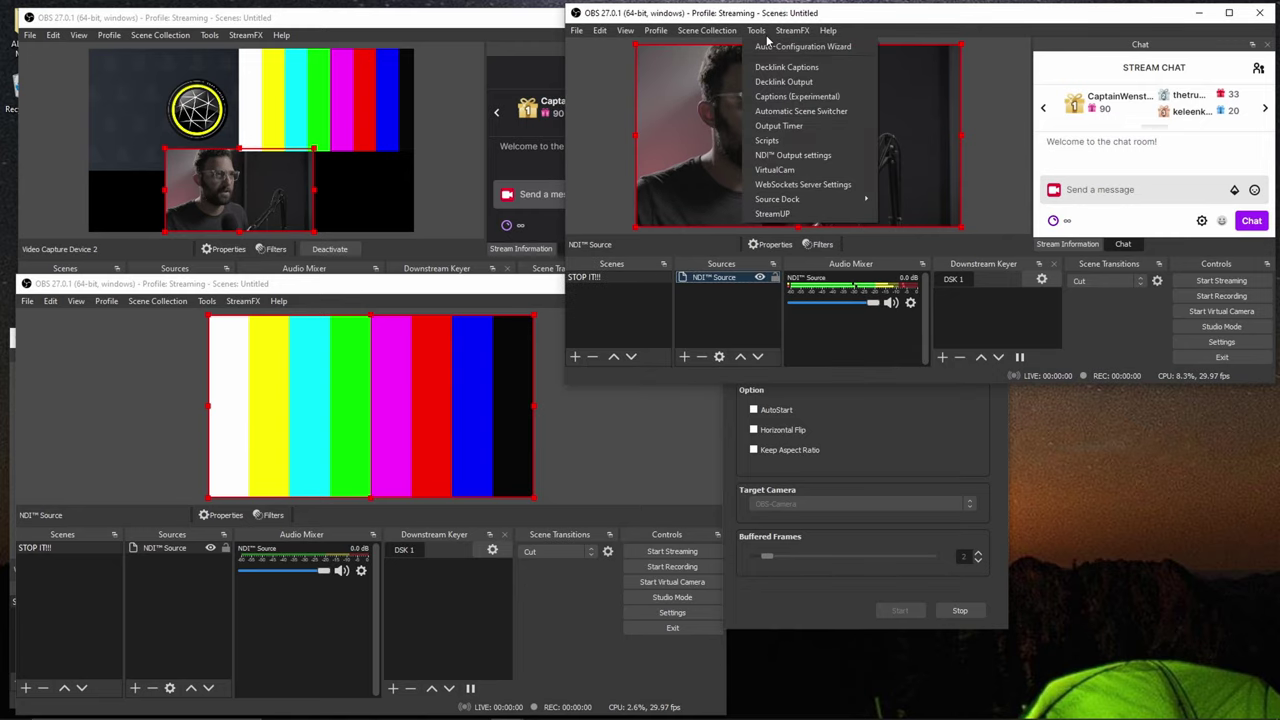
pyautogui.click(789, 169)
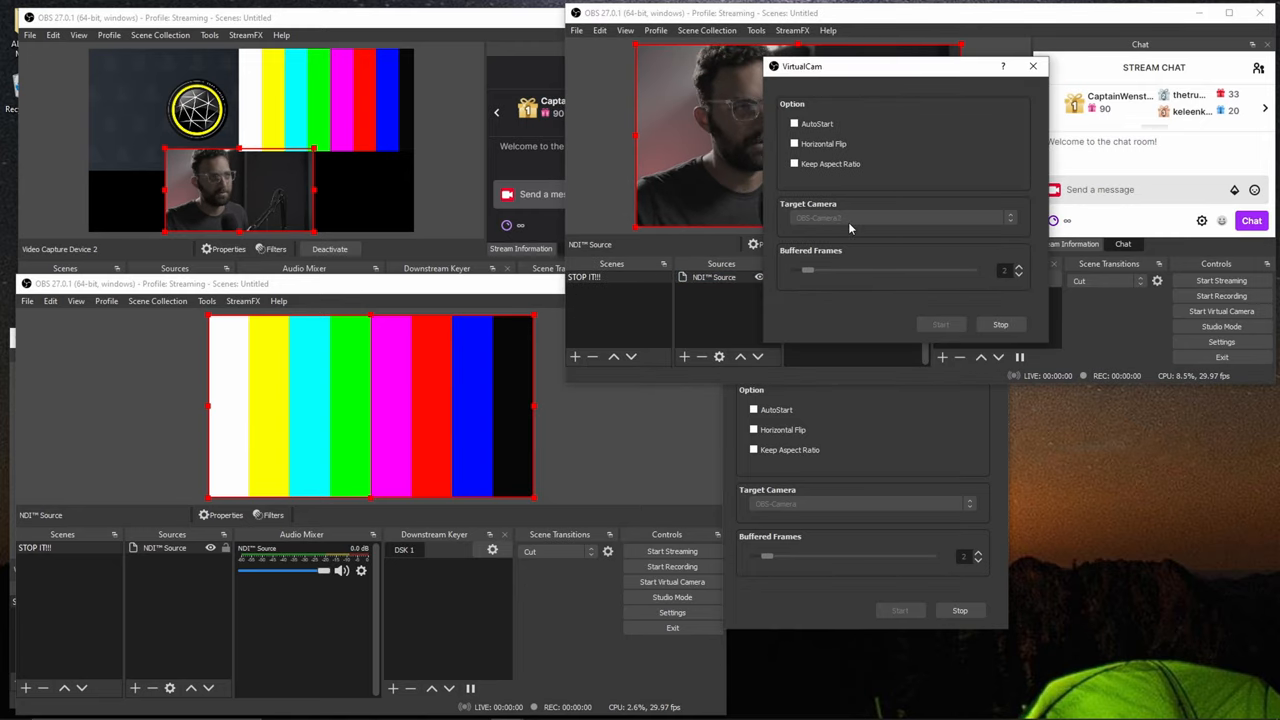
pyautogui.moveTo(362, 277); pyautogui.dragTo(362, 330)
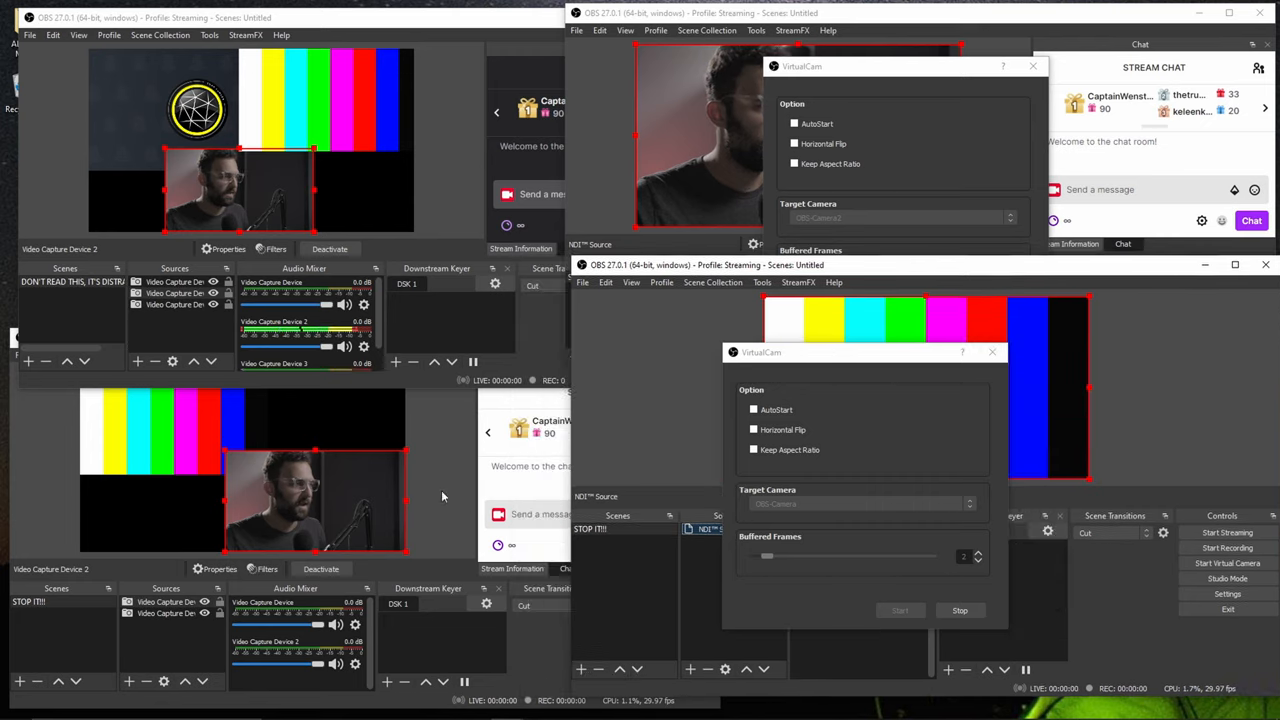
pyautogui.moveTo(222, 348); pyautogui.dragTo(224, 326)
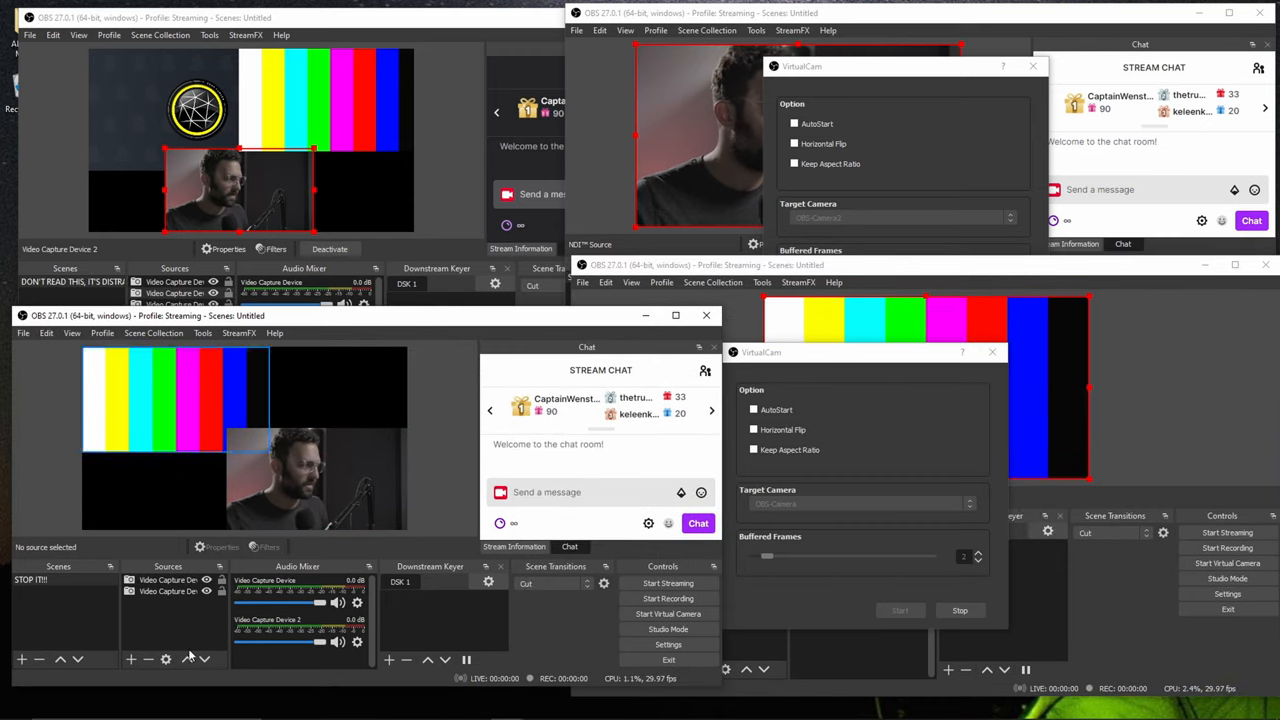
# Check the capture sources' properties showing OBS-Camera and OBS-Camera2 virtual cameras.
pyautogui.rightClick(176, 593)
pyautogui.click(205, 573)
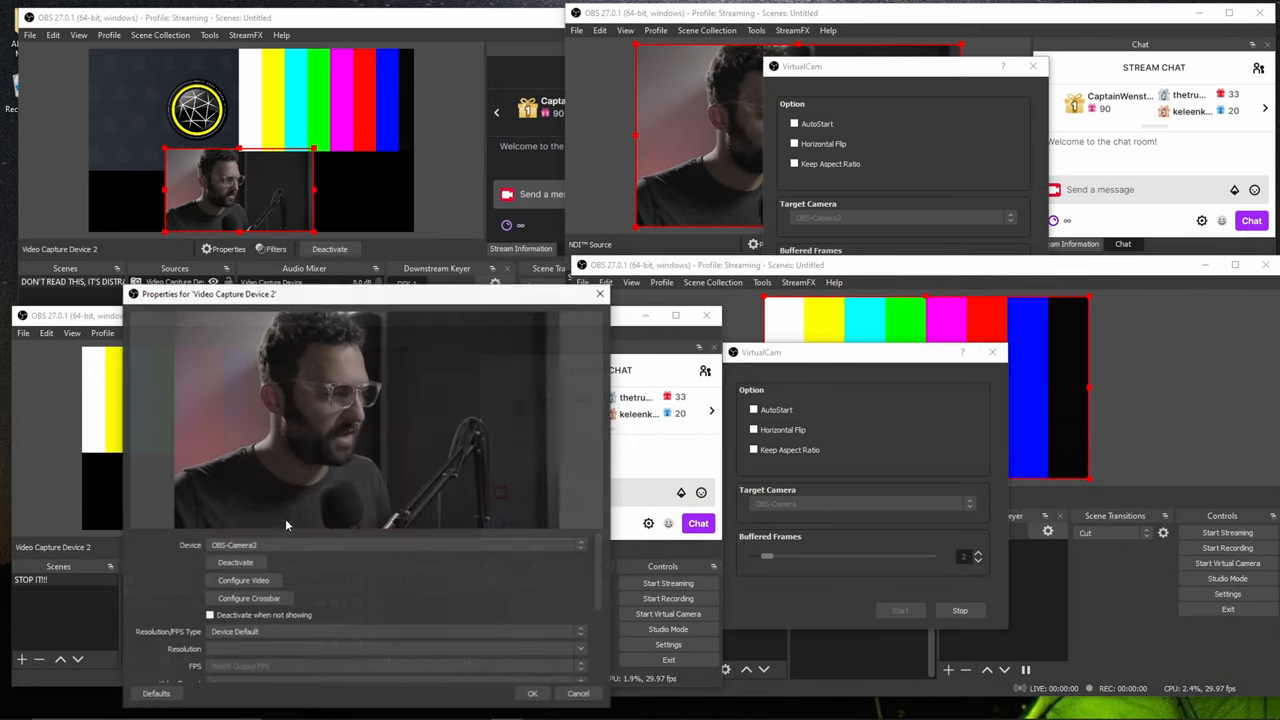
pyautogui.click(578, 693)
pyautogui.rightClick(165, 592)
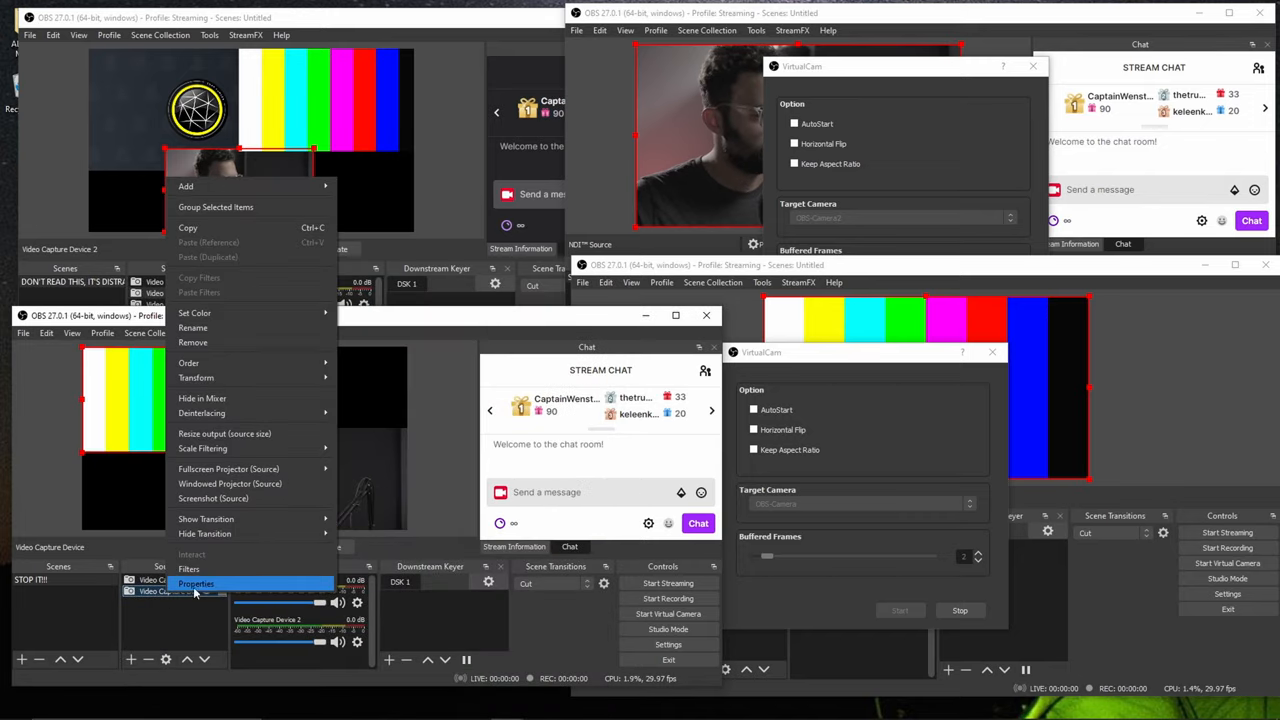
pyautogui.click(224, 566)
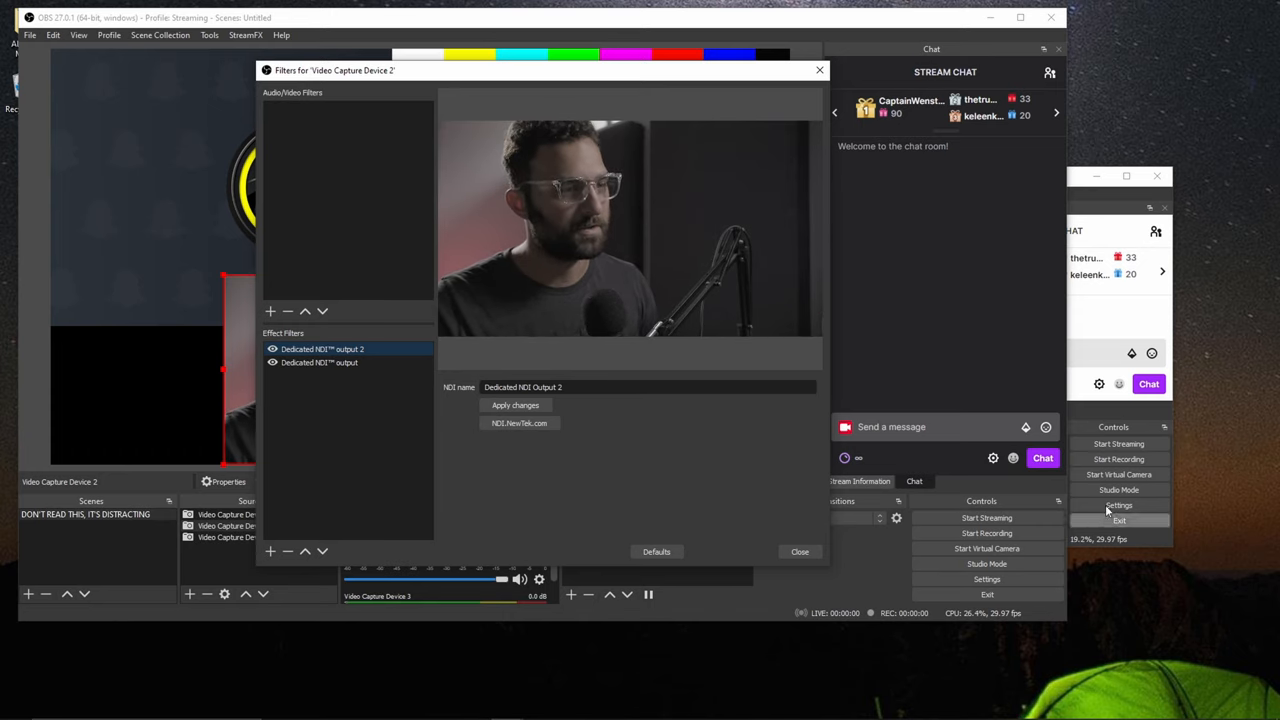
# Bring forward the OBS window showing NDI Source and NDI Source 2 together.
pyautogui.click(1080, 185)
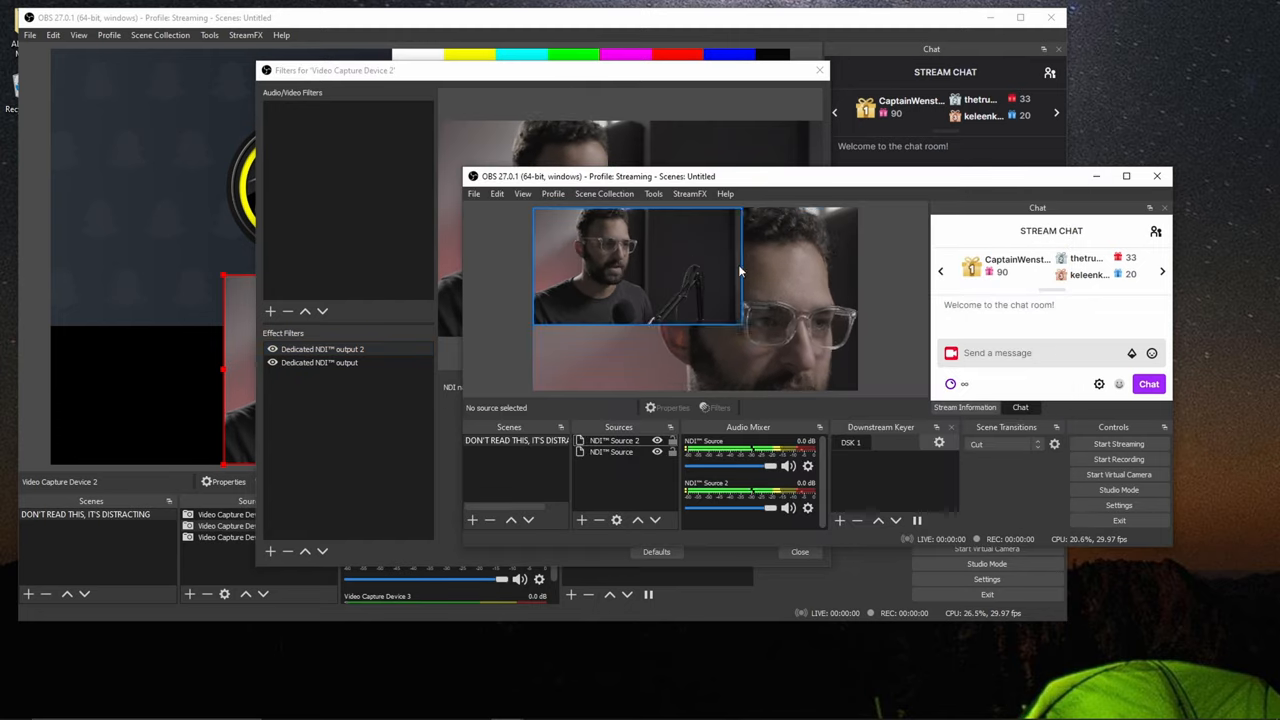